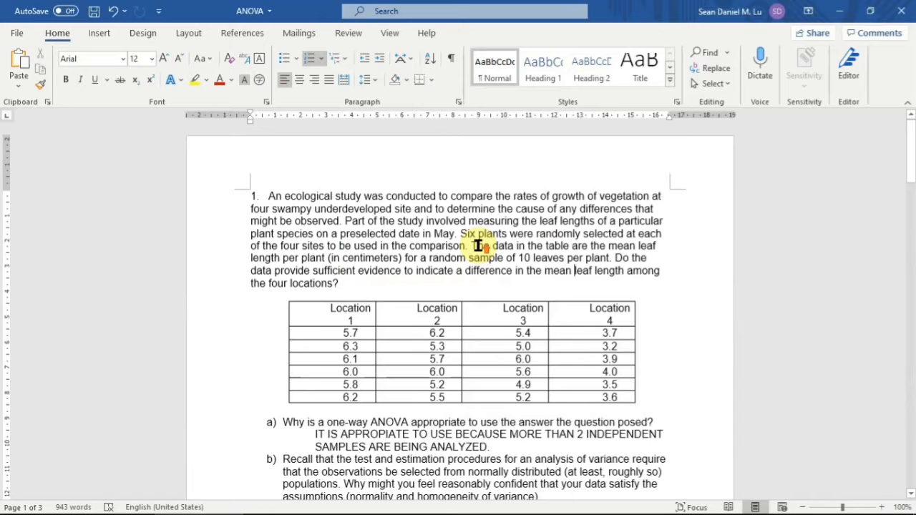
- Bold the phrase "four swampy underdeveloped site" in the problem statement of question 1
ctrl+scroll(478, 245, up, 7)
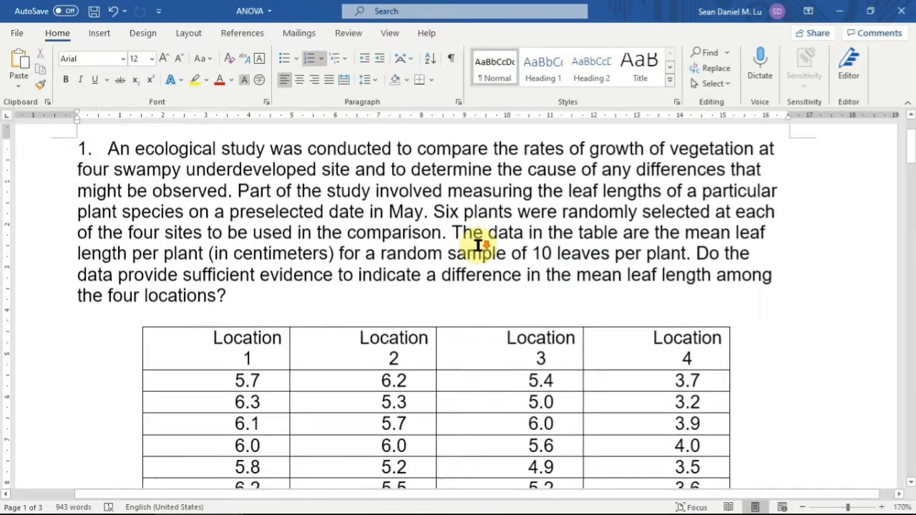
ctrl+scroll(478, 245, down, 1)
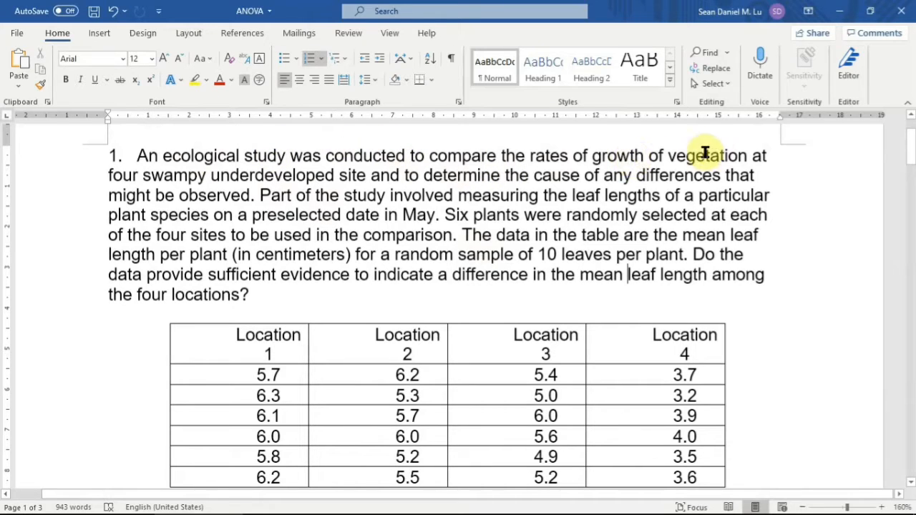
click(104, 175)
drag(126, 175, 361, 183)
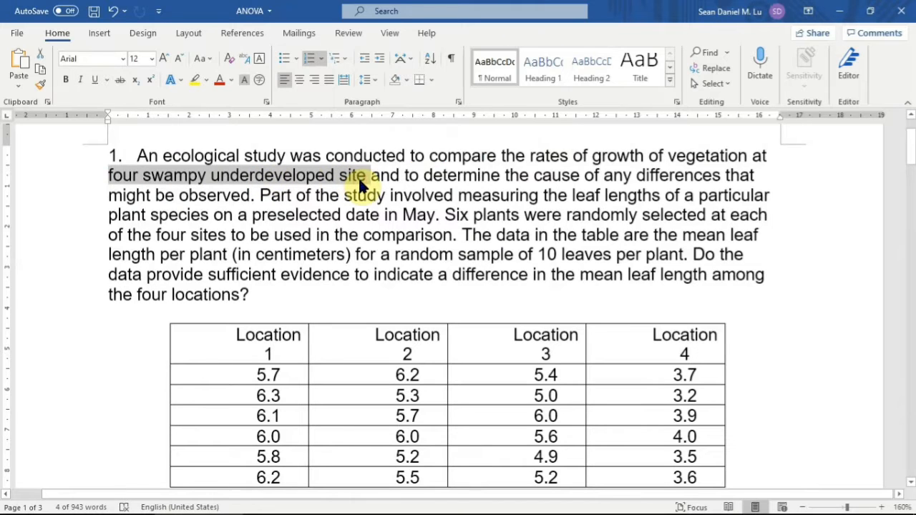
key(ctrl+b)
- Examine the leaf length table's four location headings and its data rows against the problem statement
click(217, 336)
drag(217, 336, 623, 339)
click(623, 339)
click(528, 254)
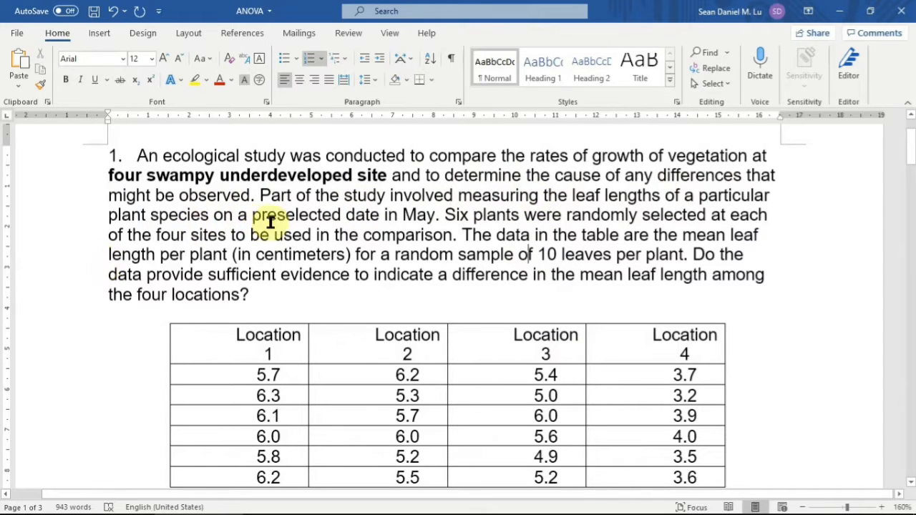
scroll(361, 229, down, 2)
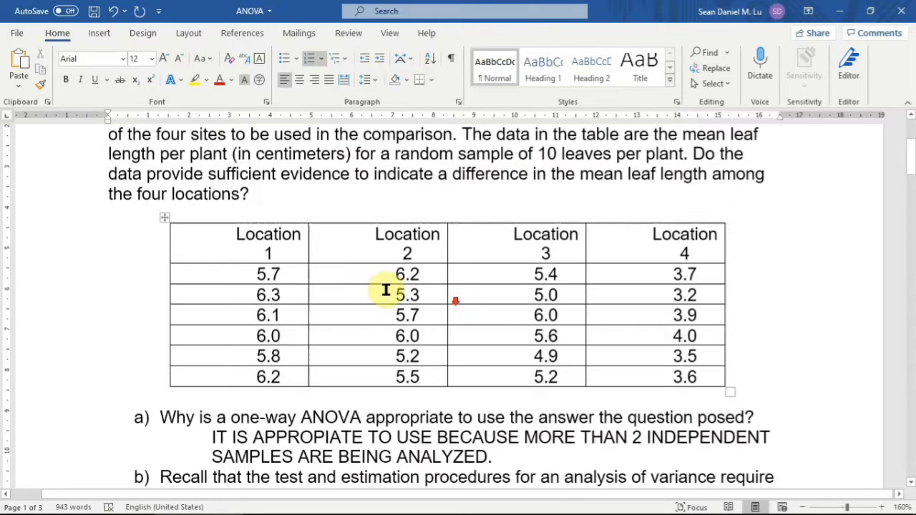
drag(294, 267, 266, 378)
scroll(582, 249, up, 2)
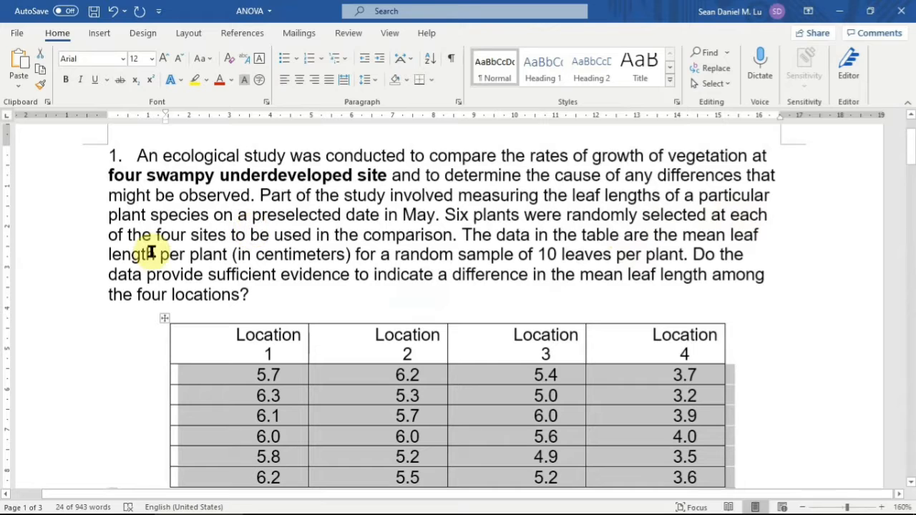
drag(246, 344, 632, 348)
click(389, 250)
scroll(735, 407, down, 2)
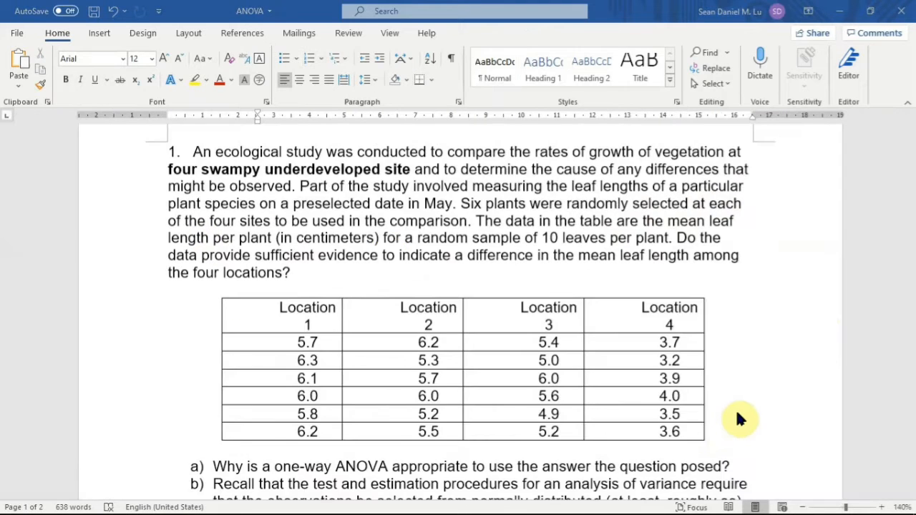
- Add an unnumbered, indented answer line below question a
scroll(735, 408, down, 3)
scroll(741, 418, down, 1)
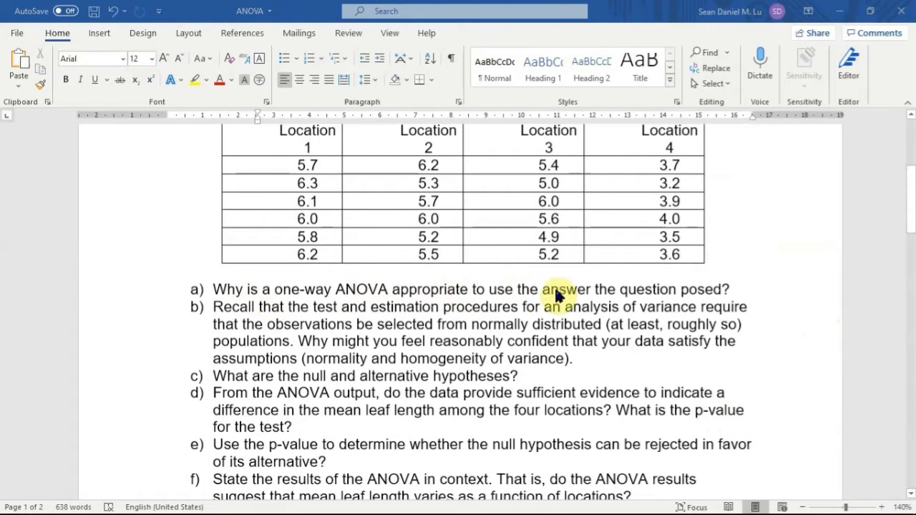
click(762, 289)
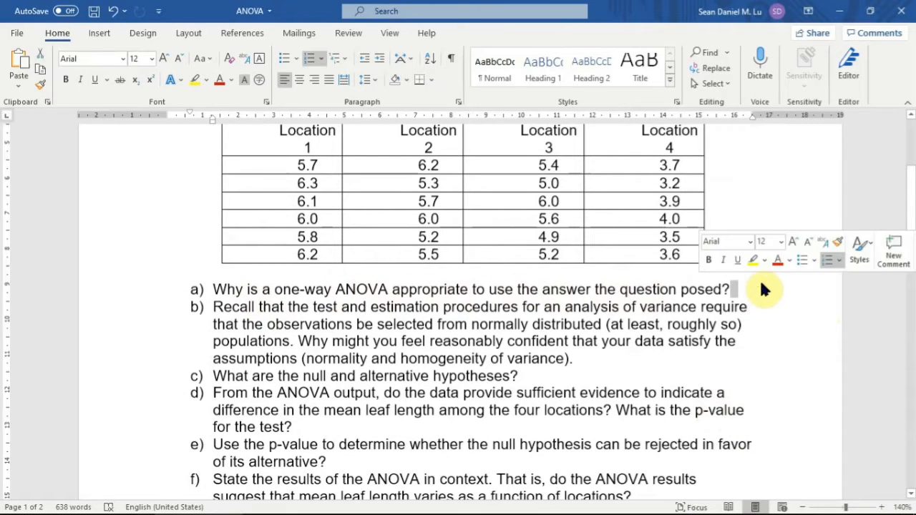
key(Return)
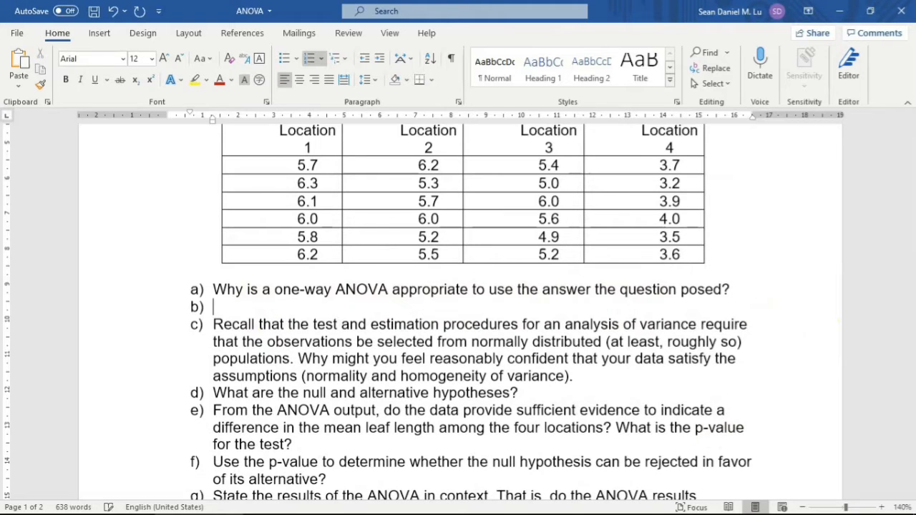
key(ctrl+z)
- Answer question a with "One Way ANOVA is appropriate to use because we are comparing two or more groups."
text(ONE)
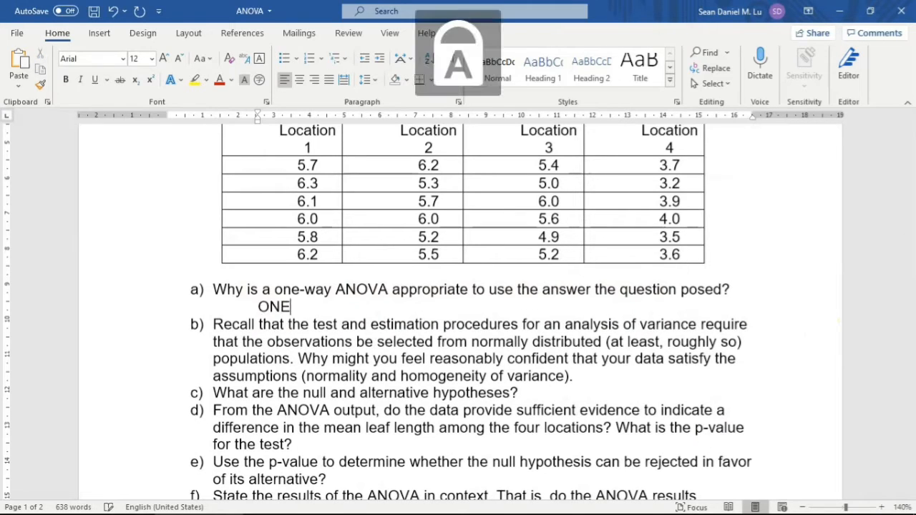
key(Caps_Lock)
key(BackSpace)
key(BackSpace)
key(BackSpace)
text(One Way)
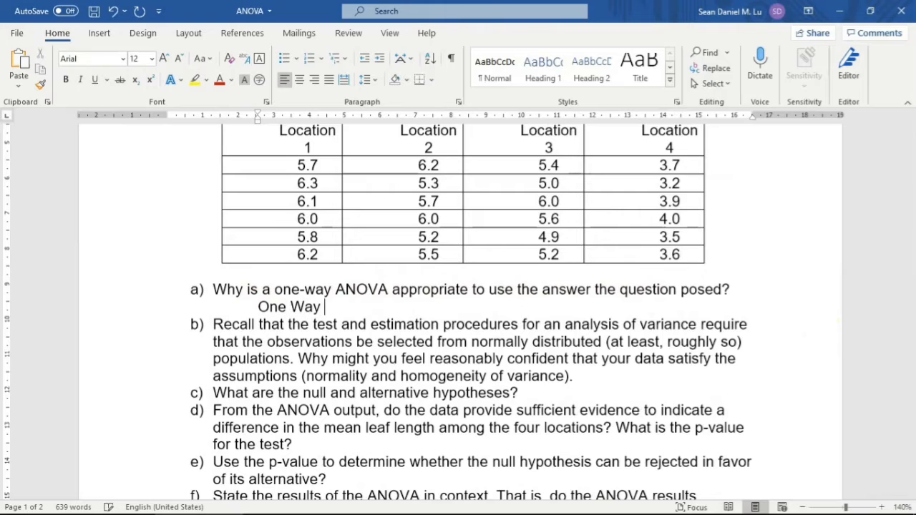
key(Caps_Lock)
text(ANOVA)
key(Caps_Lock)
text(is)
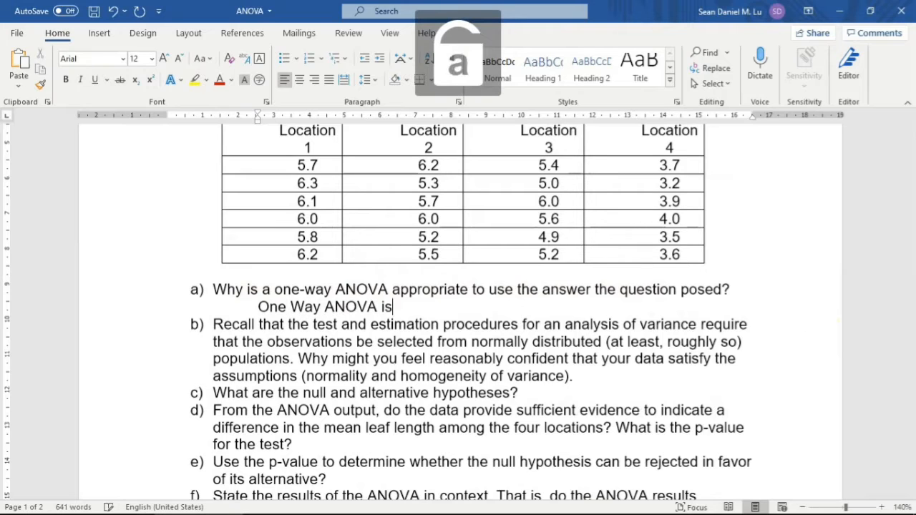
text( appropriate)
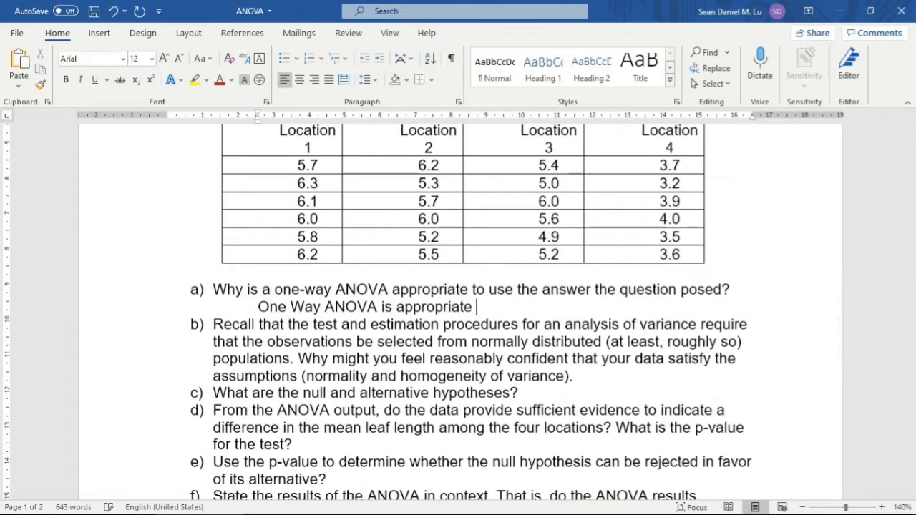
text( to use because)
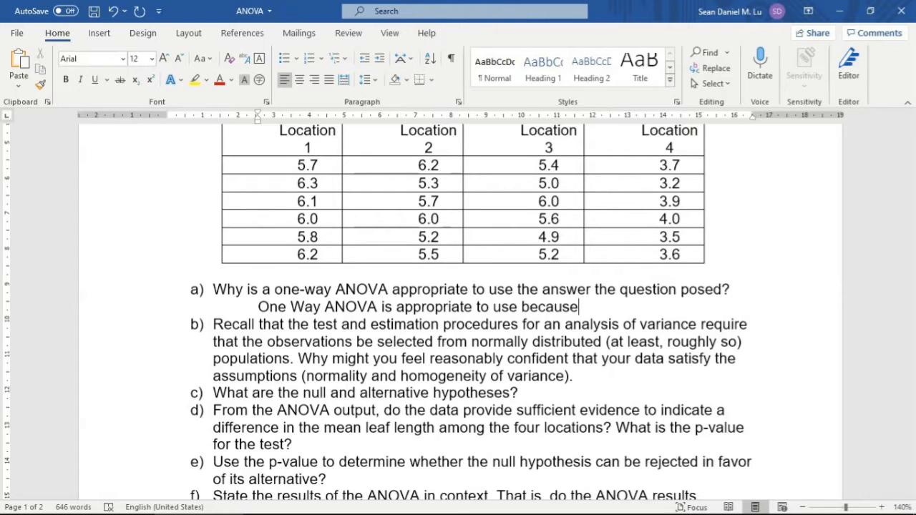
scroll(760, 274, up, 1)
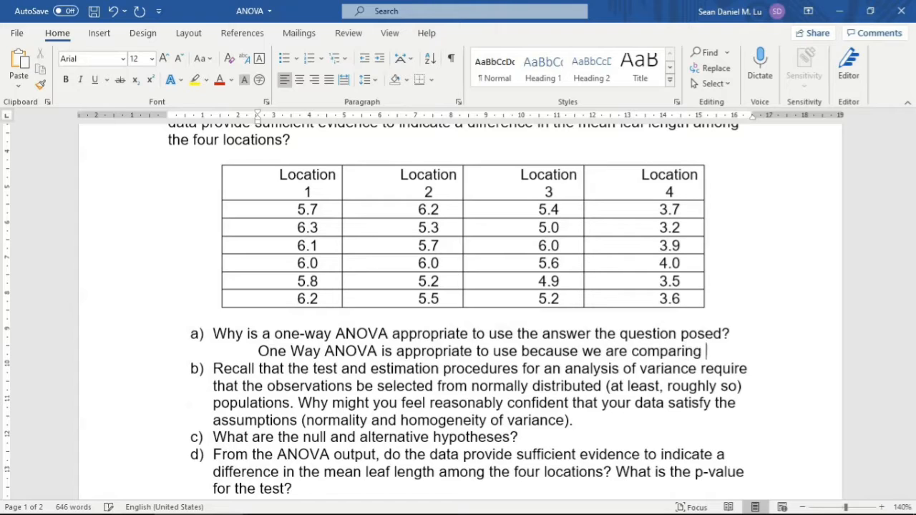
text(more groups.)
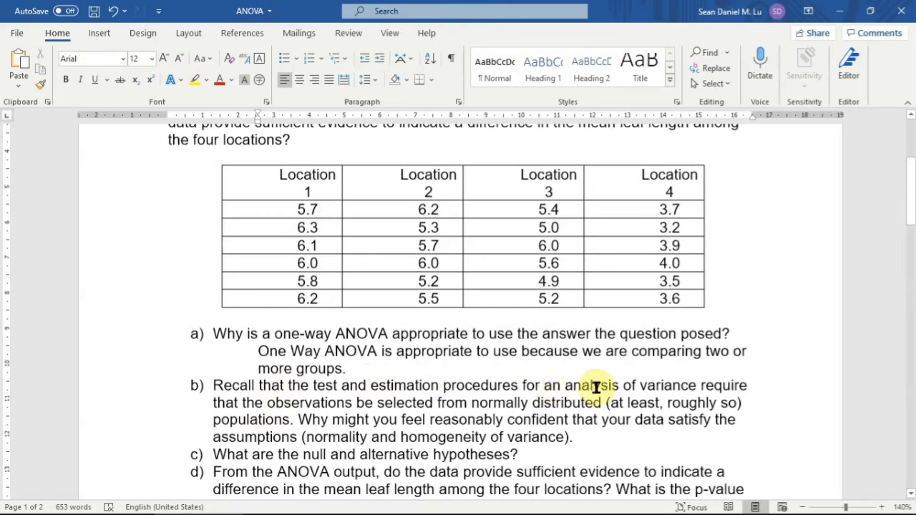
- Review the variance and normality wording in question b and add an unnumbered answer line below it
drag(545, 386, 691, 390)
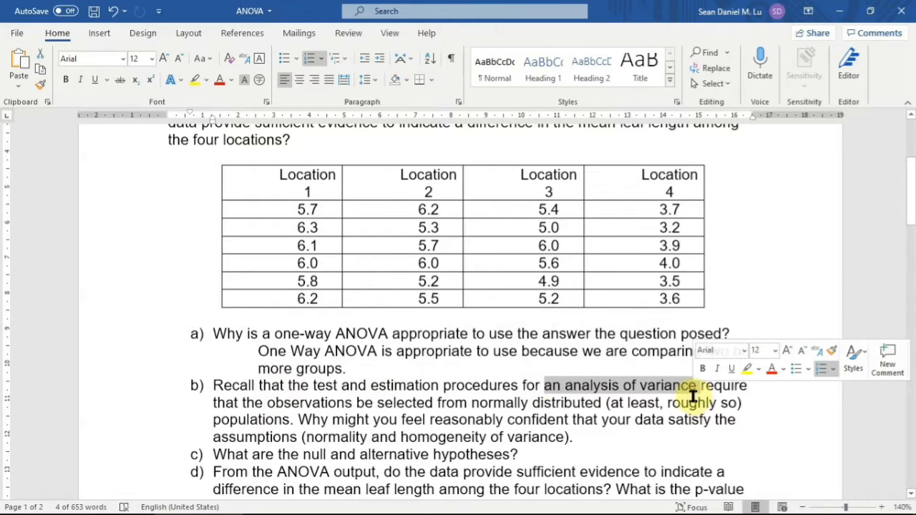
drag(471, 403, 581, 403)
click(421, 419)
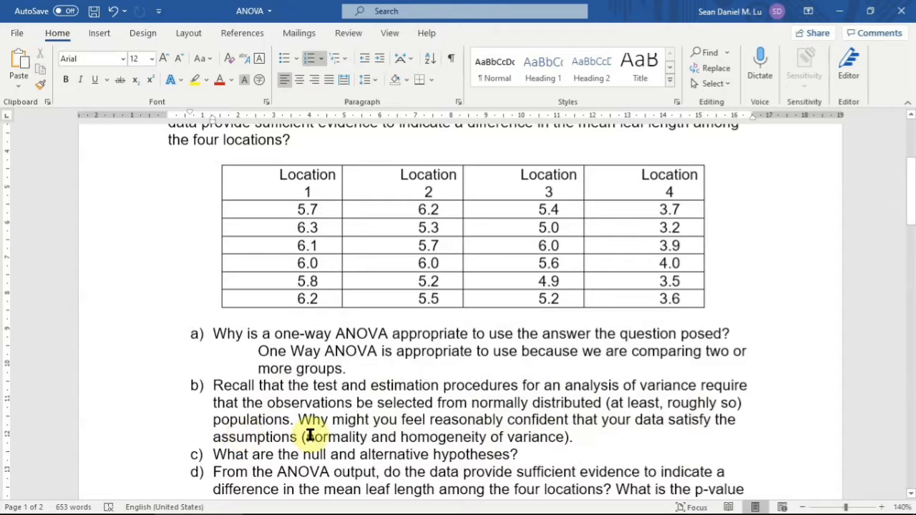
click(631, 437)
key(Return)
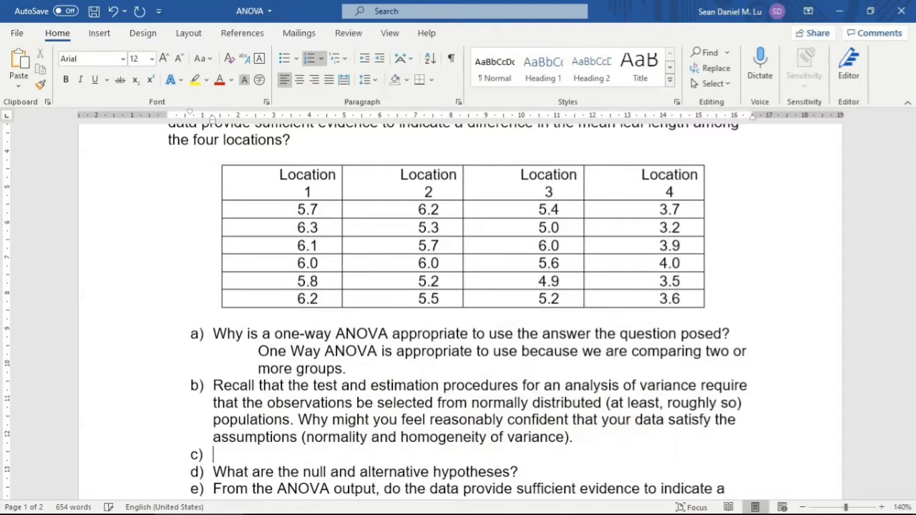
key(BackSpace)
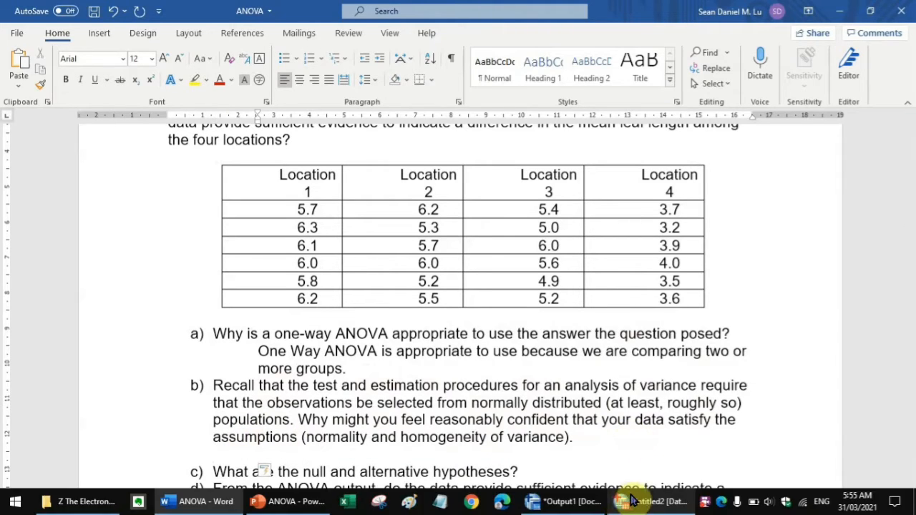
- Switch to the SPSS Data Editor and define a numeric variable named Locations with 0 decimals
scroll(549, 337, up, 2)
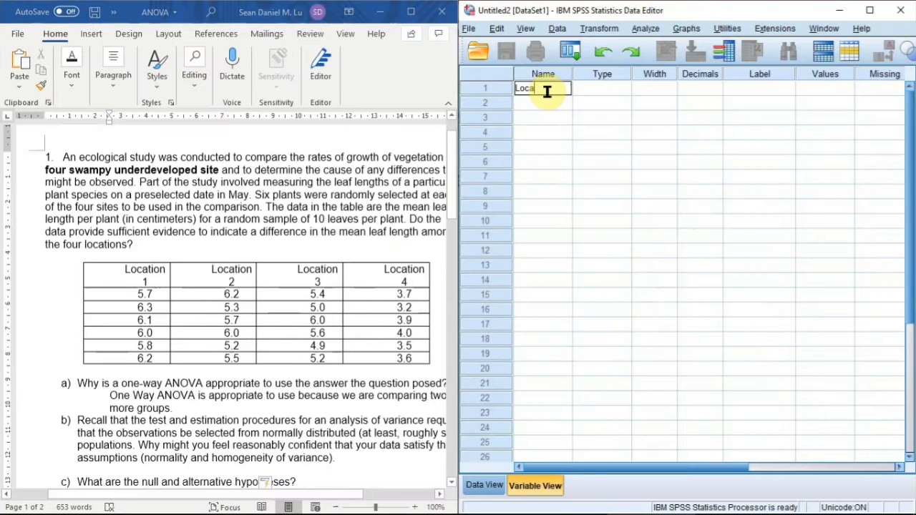
click(625, 179)
click(840, 152)
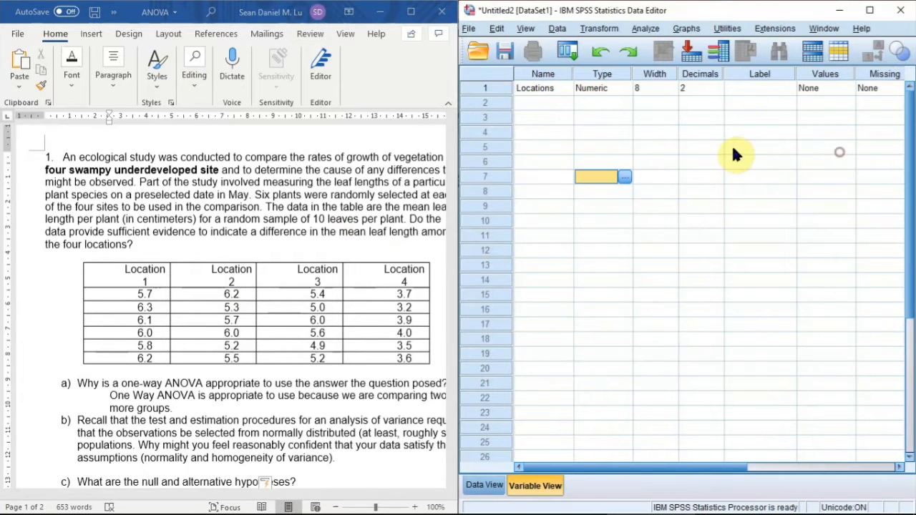
click(719, 88)
text(0)
click(787, 89)
- Define a second numeric variable named LeafLengths with 1 decimal
click(548, 104)
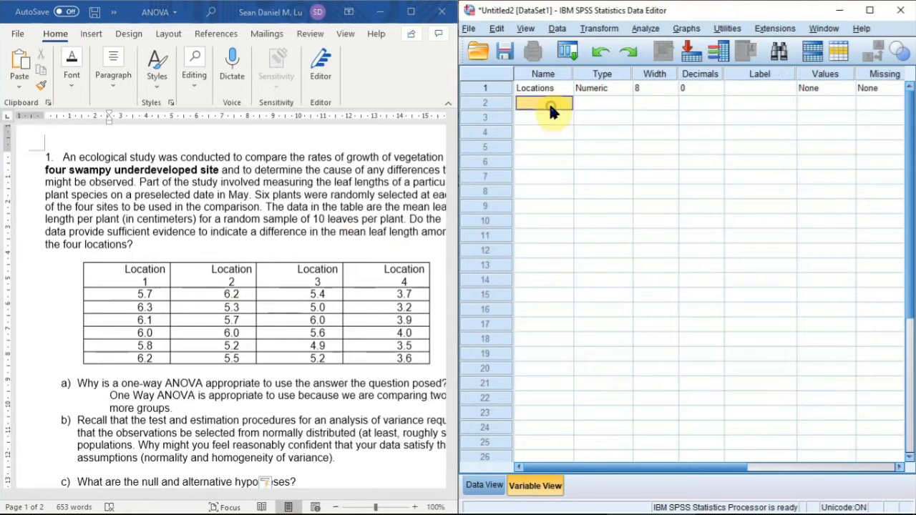
text(Mean)
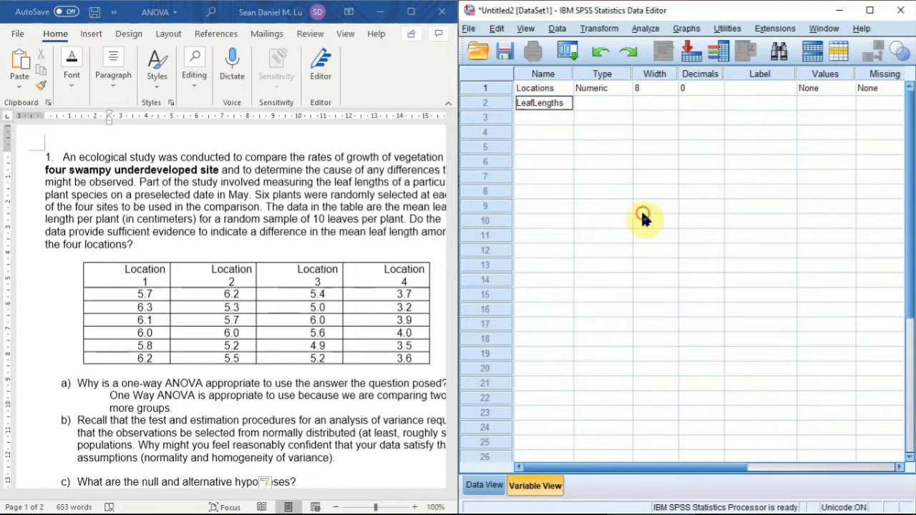
click(715, 102)
text(1)
- Add value labels to the Locations variable: 1 as "Location 1" and 2 as "Location 2"
click(847, 87)
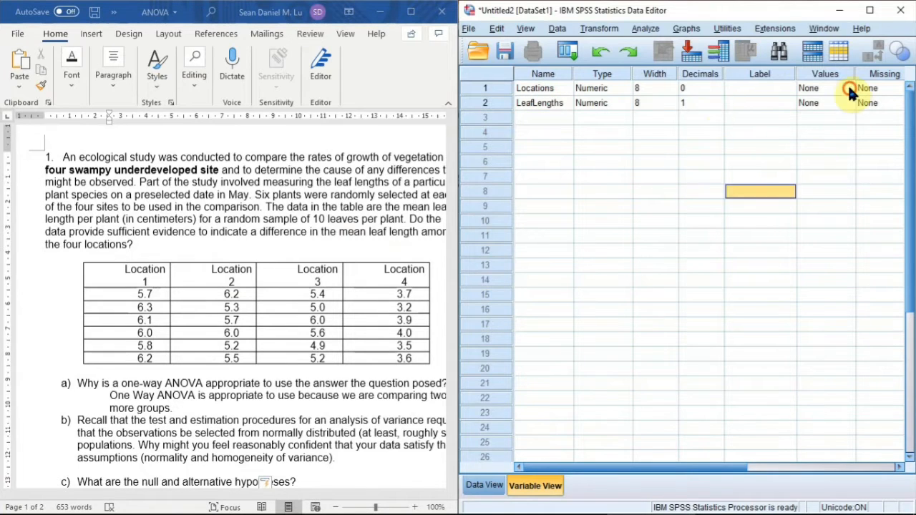
click(849, 88)
click(602, 229)
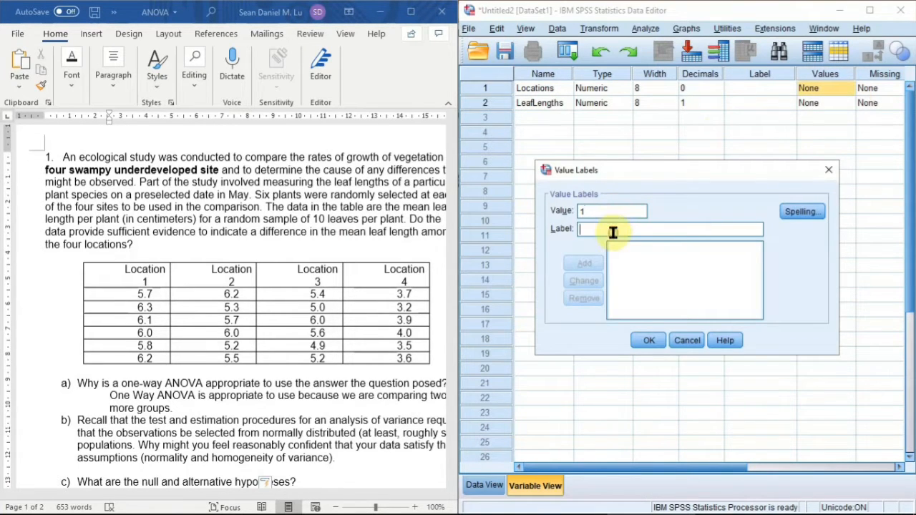
text(Location 1)
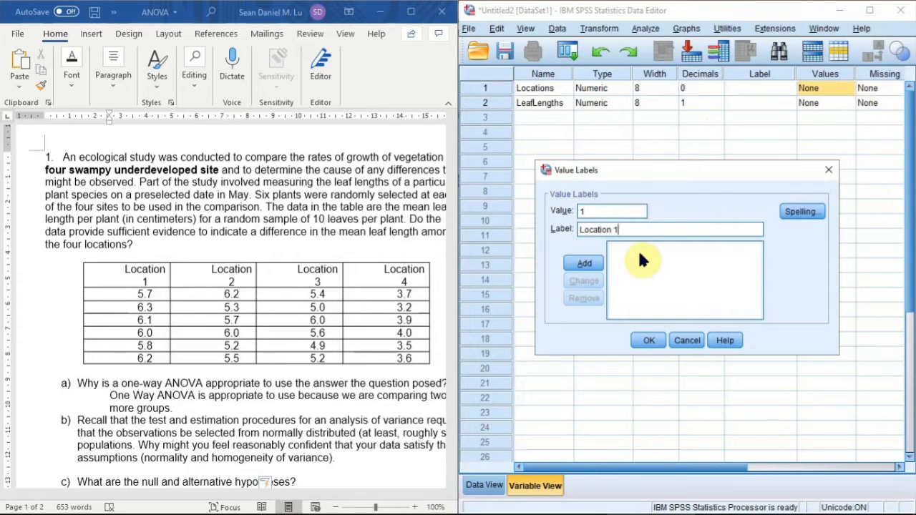
click(591, 266)
text(2)
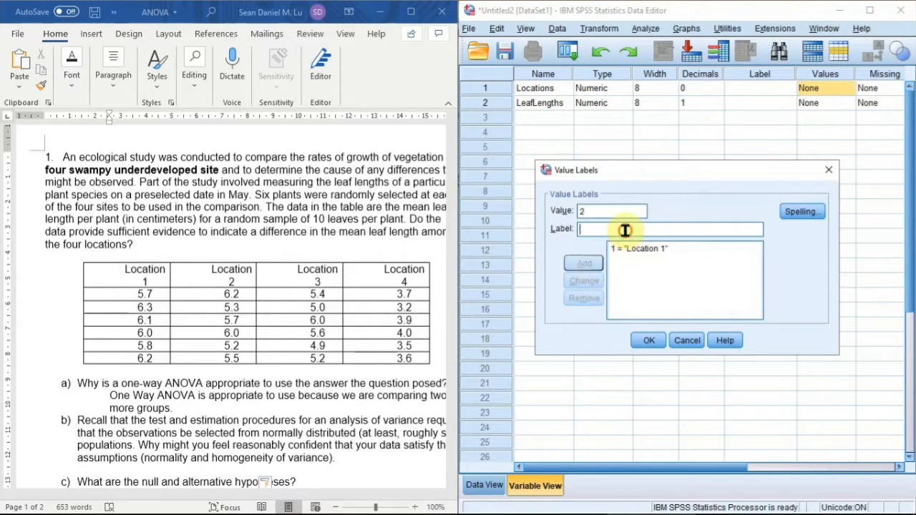
click(626, 230)
text(Location 2)
click(578, 257)
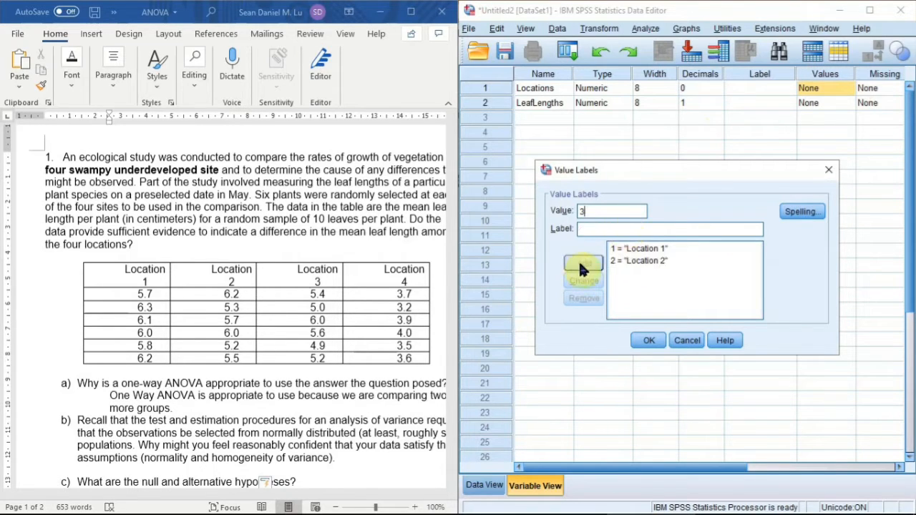
- Add the value labels 3 as "Location 3" and 4 as "Location 4" and apply the labels
text(3)
click(619, 227)
text(Location )
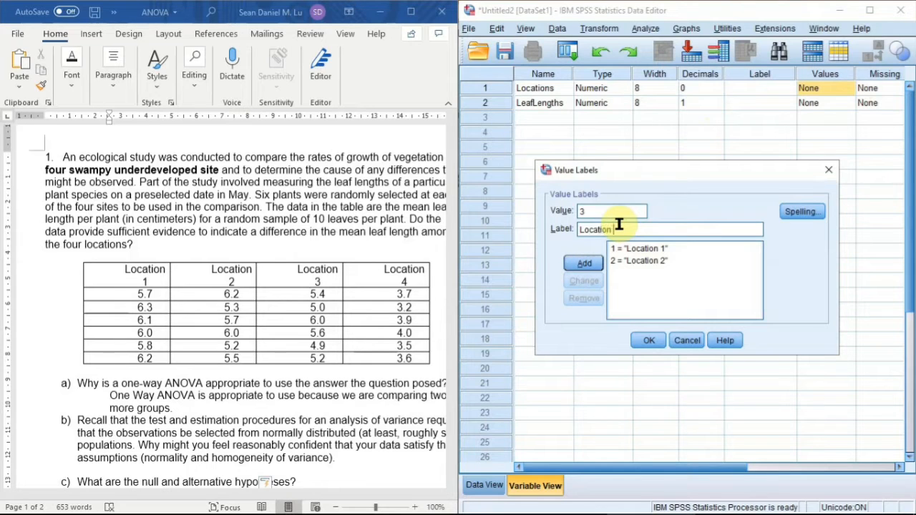
text(3)
click(584, 263)
text(4)
click(599, 230)
text(Loc)
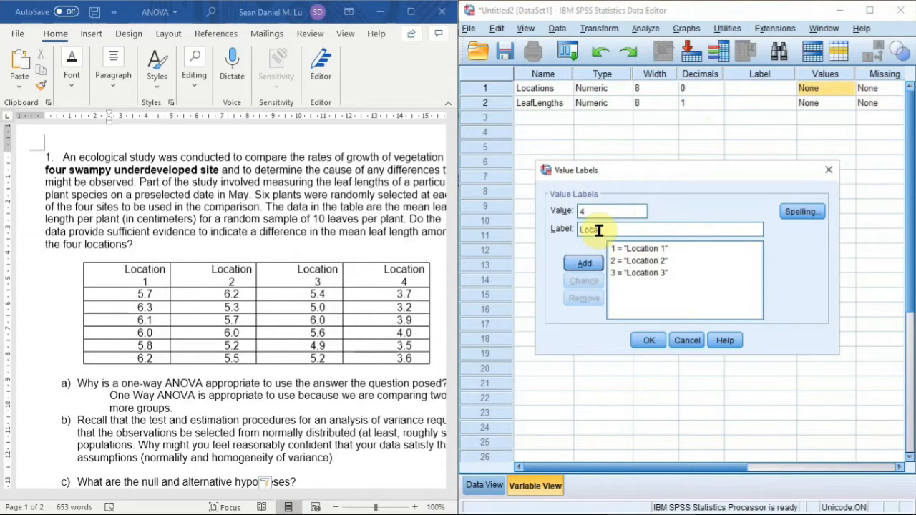
click(584, 263)
click(648, 340)
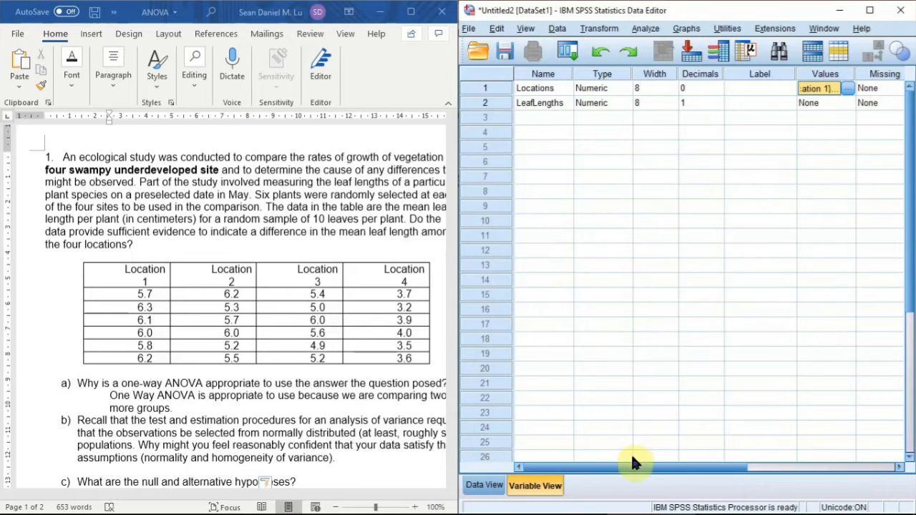
- Set Locations to nominal and LeafLengths to scale, and fill the Locations column with codes 1, 2, 3 and 4, six rows each
drag(651, 468, 657, 469)
click(484, 485)
text(1 1 1 1 1 1 2 2 2 2 2 2 3 3 3 3 3 3 4 4 4 4 4 4)
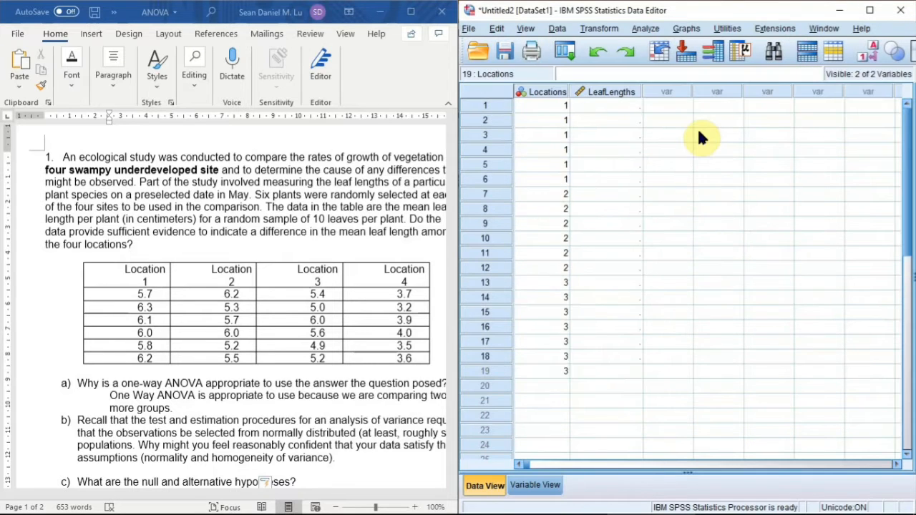
key(Return)
- Fill the LeafLengths column with the worksheet table's six values per location, Locations 1 to 4 in order, from 5.7 down to 3.6
key(ctrl+Home)
key(Right)
text(5.7)
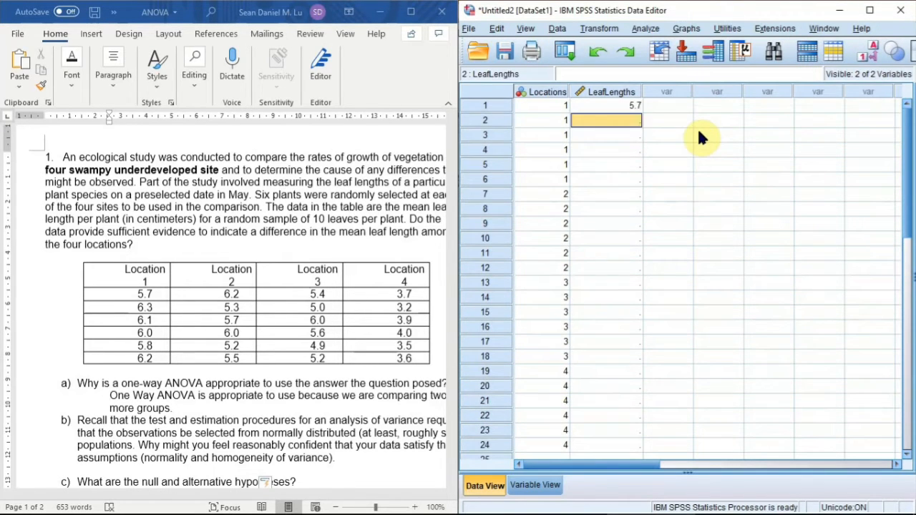
text( 6.3 6.1 6.0 5.8 6.2 6.2)
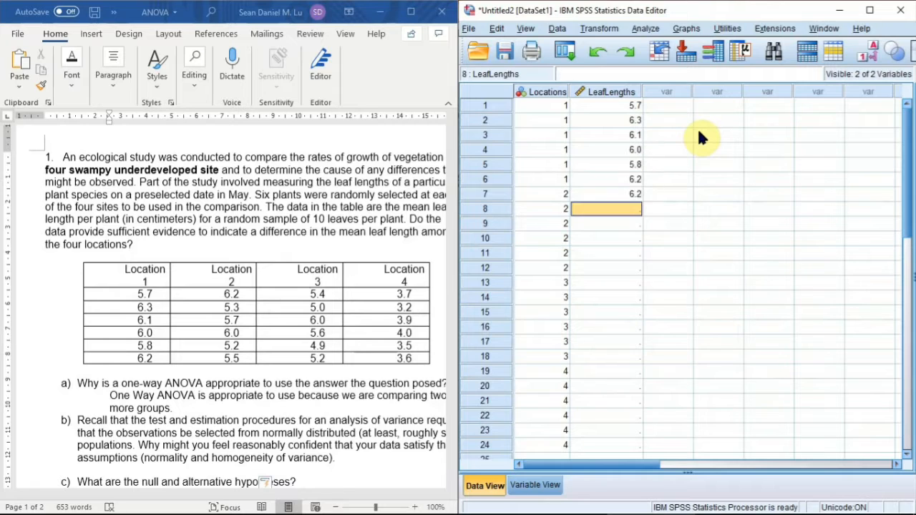
text( 5.3 5.7 6.0 5.2 5.5 5.4 5.0 6.0)
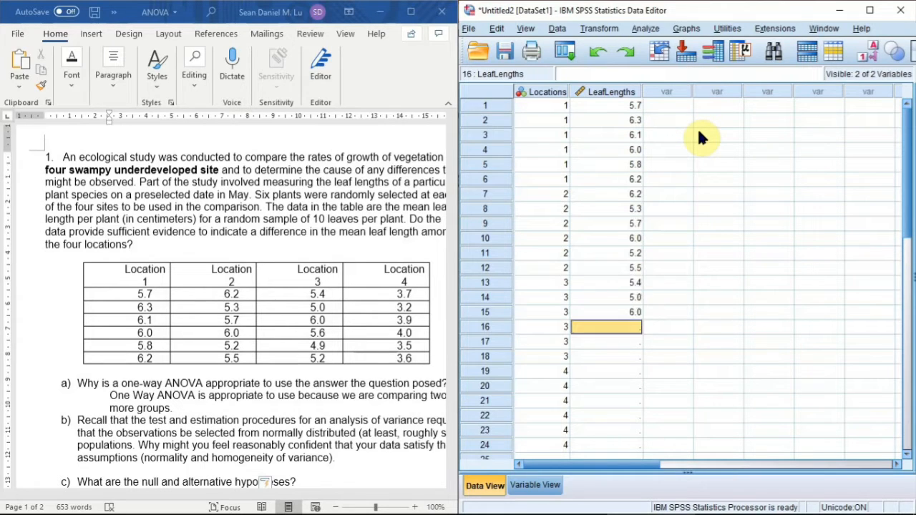
text( 5.6 4.9 5.2 3.7 3.2 3.9 4.0)
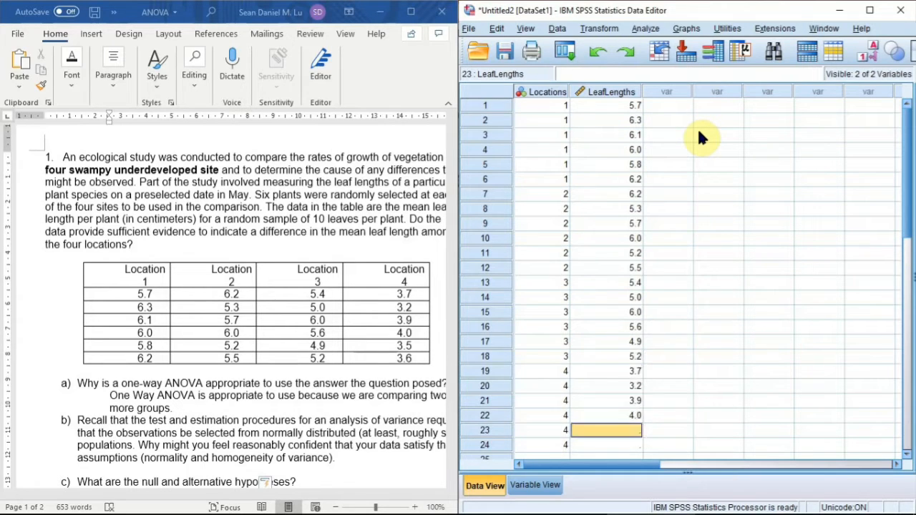
text( 3.5 3.6)
click(699, 134)
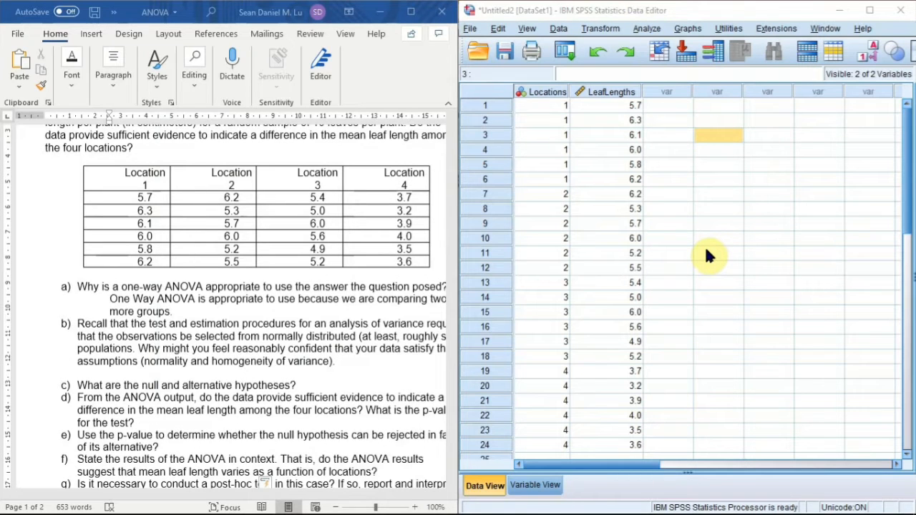
- Run the Explore procedure with LeafLengths as the dependent variable and Locations as the factor
click(647, 28)
mouse_move(687, 28)
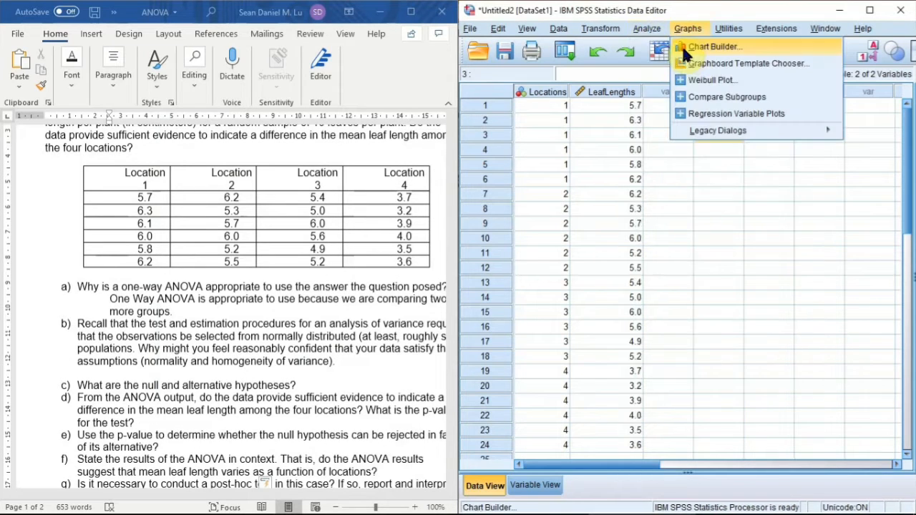
mouse_move(648, 29)
mouse_move(673, 62)
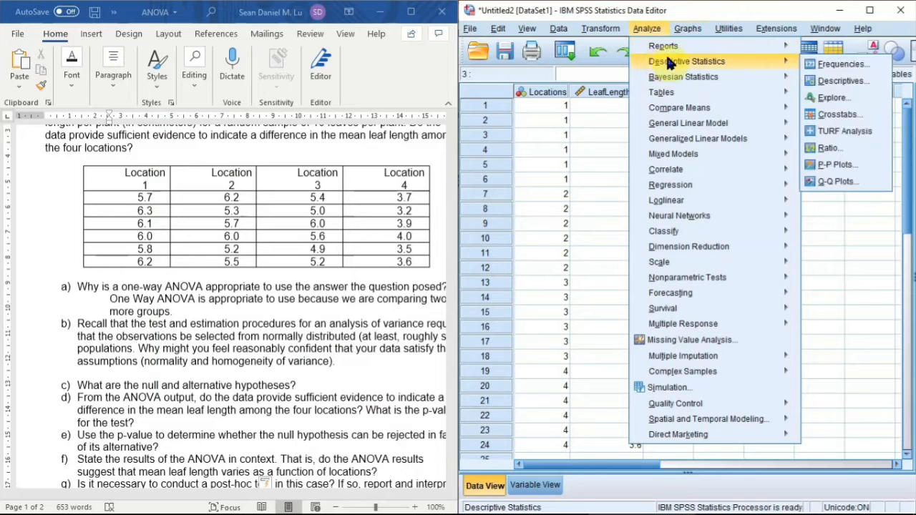
click(830, 98)
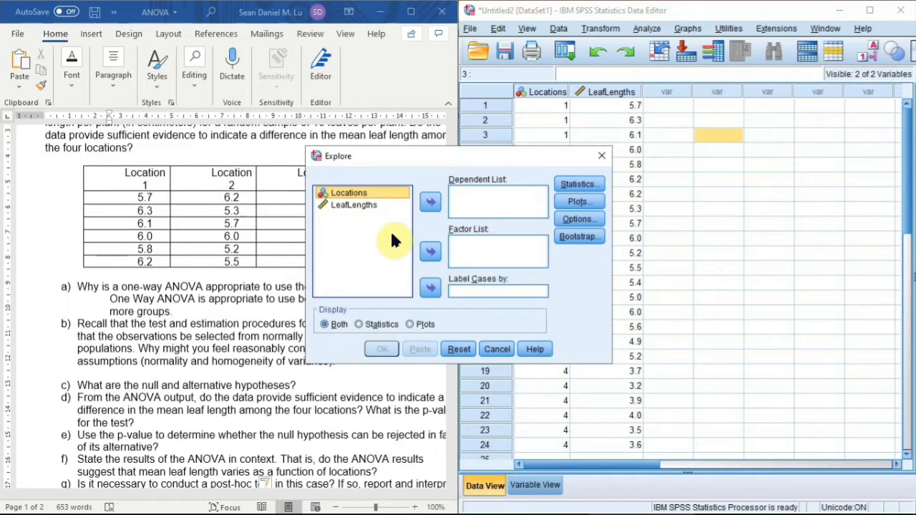
click(430, 251)
click(370, 192)
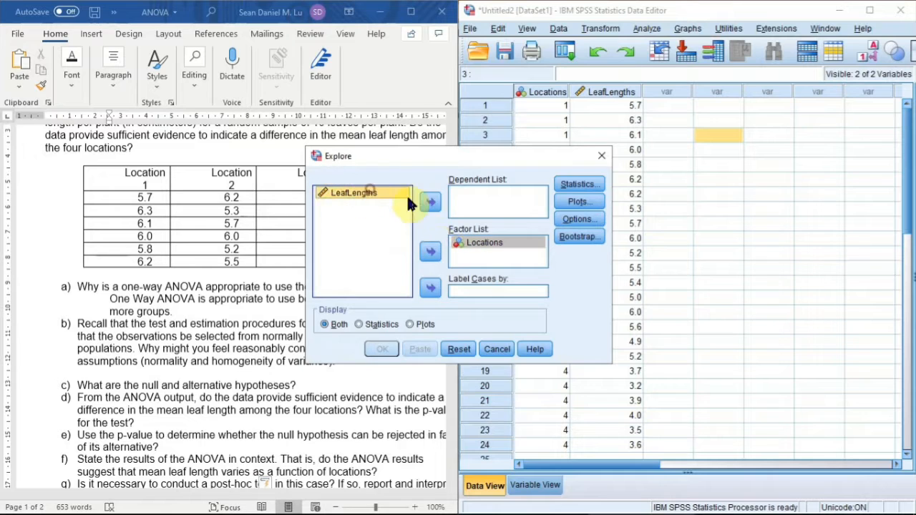
click(430, 204)
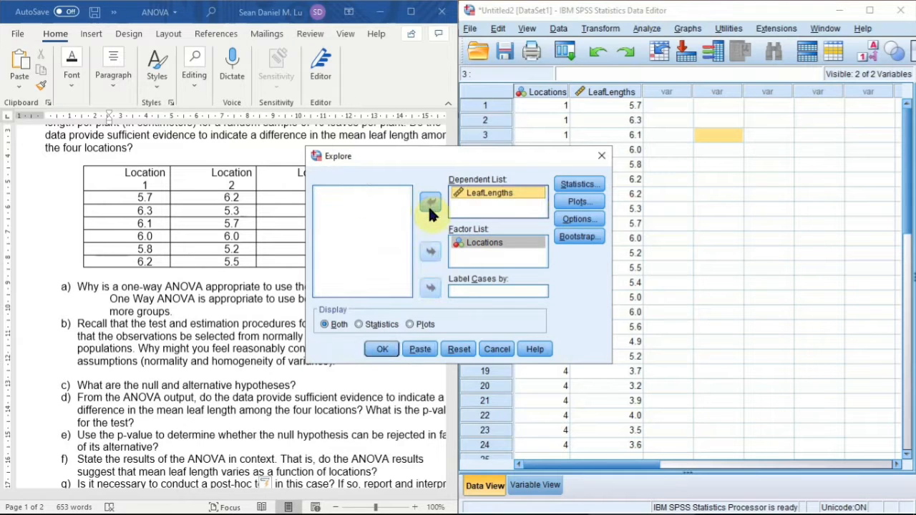
click(392, 349)
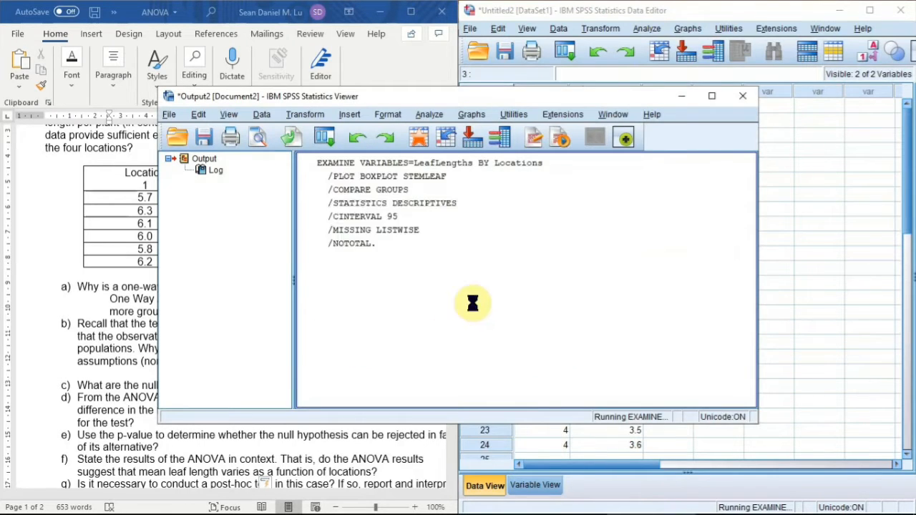
- Enlarge the output window and examine the Descriptives table for skewness and its standard error per location
scroll(552, 226, down, 3)
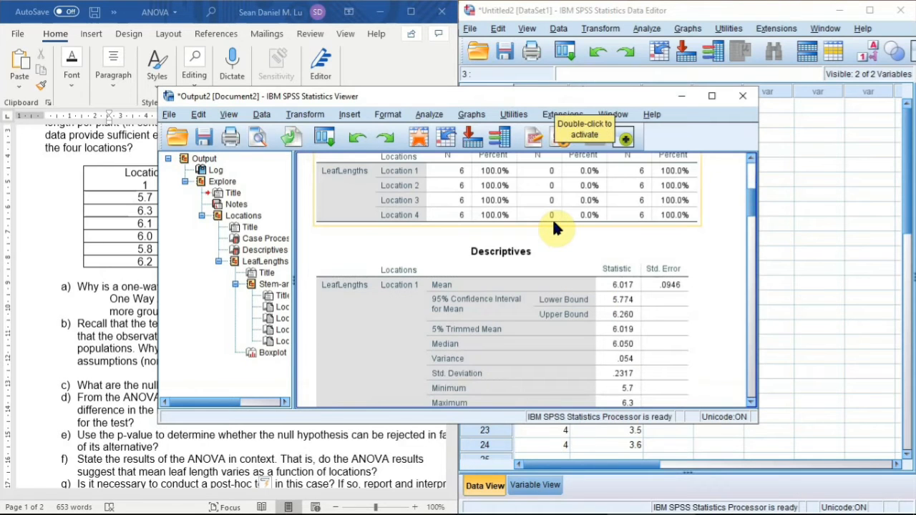
scroll(554, 239, up, 3)
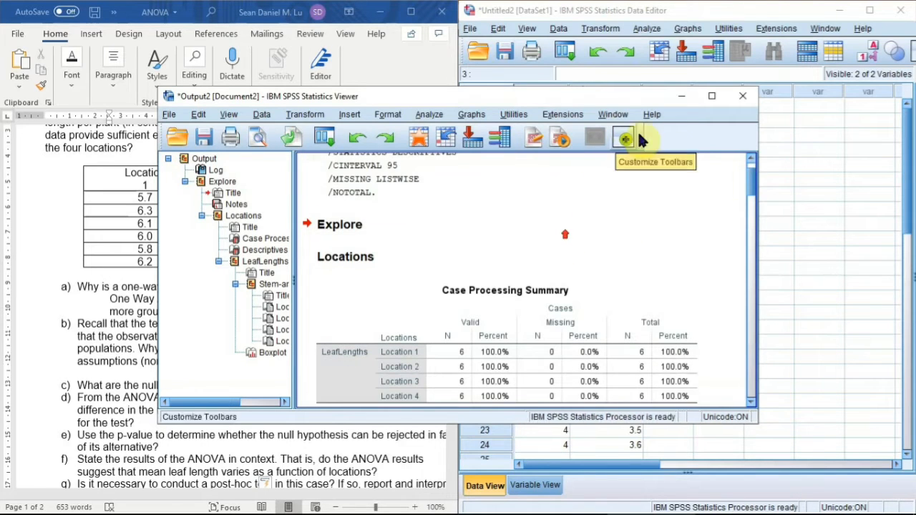
click(711, 96)
scroll(709, 179, down, 3)
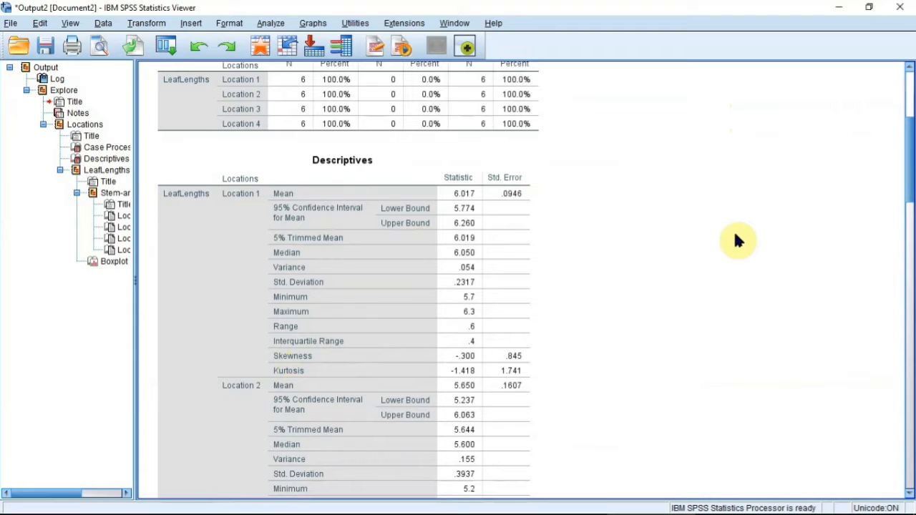
click(528, 354)
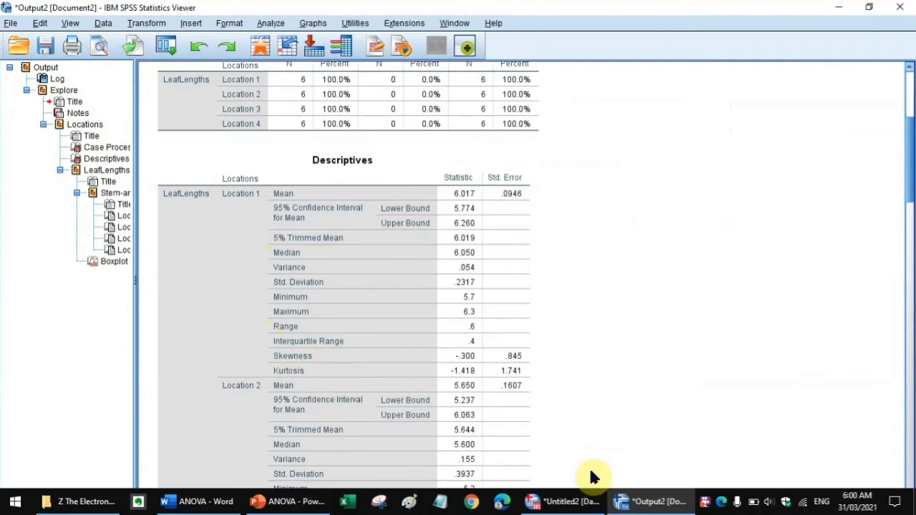
scroll(458, 355, up, 1)
scroll(470, 368, down, 3)
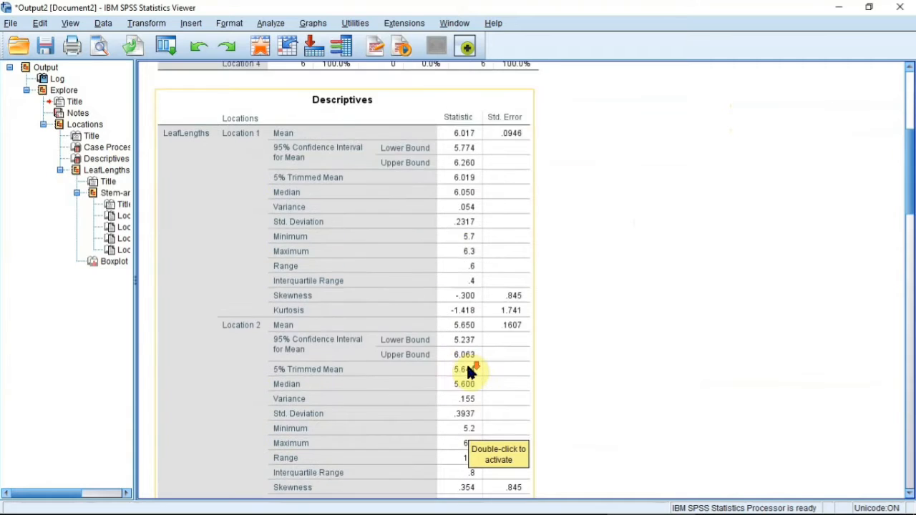
scroll(454, 240, up, 2)
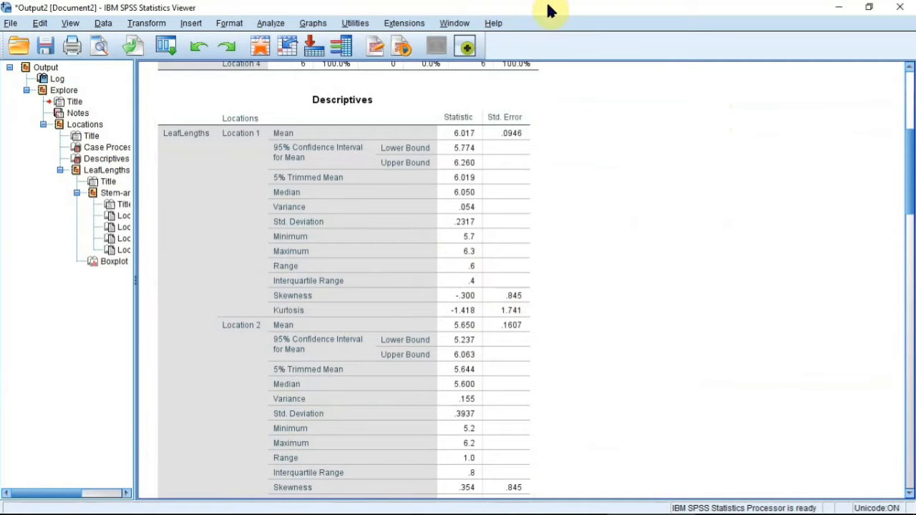
- Place the output beside the Word worksheet and enter the skewness ratio "LOC1 = -0.3/0.845 =" under question b
drag(546, 7, 913, 166)
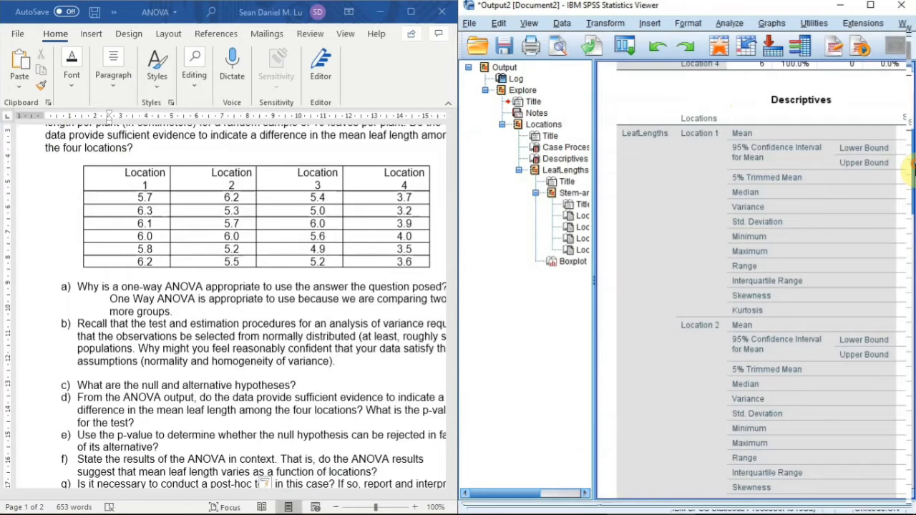
click(320, 322)
scroll(318, 336, down, 1)
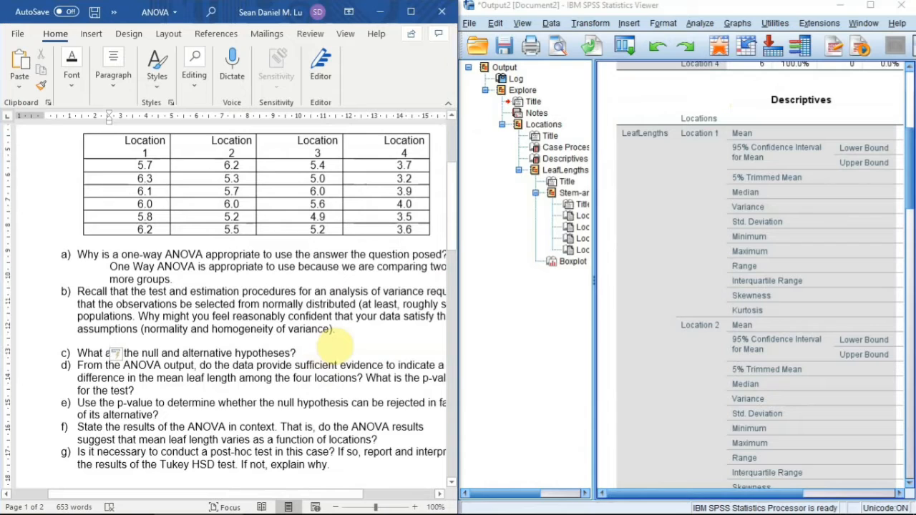
text(LOC1 =)
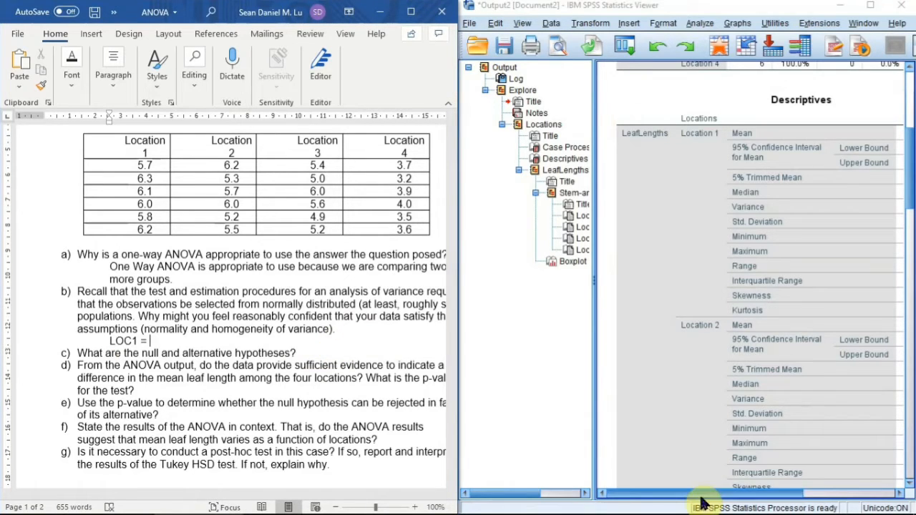
drag(700, 494, 769, 498)
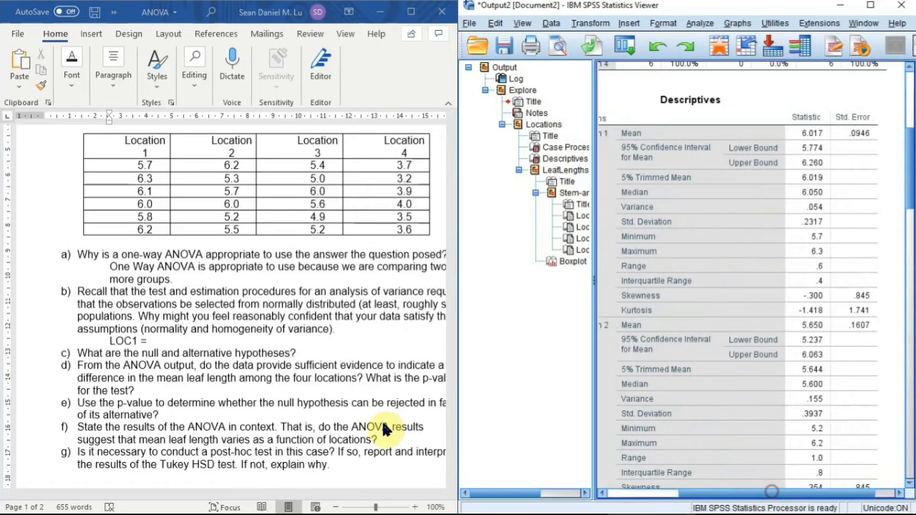
click(195, 341)
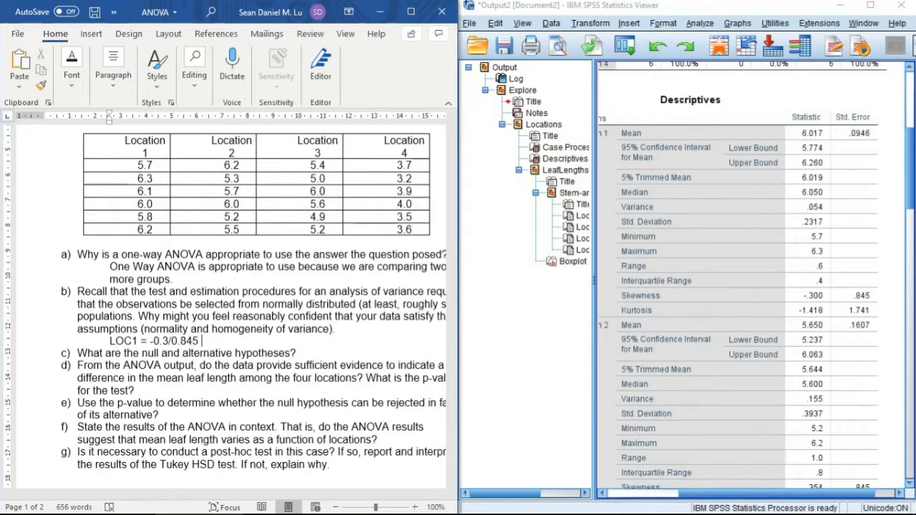
- Add the line "LOC2 = 0.354/0.845 =" from the Location 2 skewness and standard error
key(Return)
text(LOC2 =)
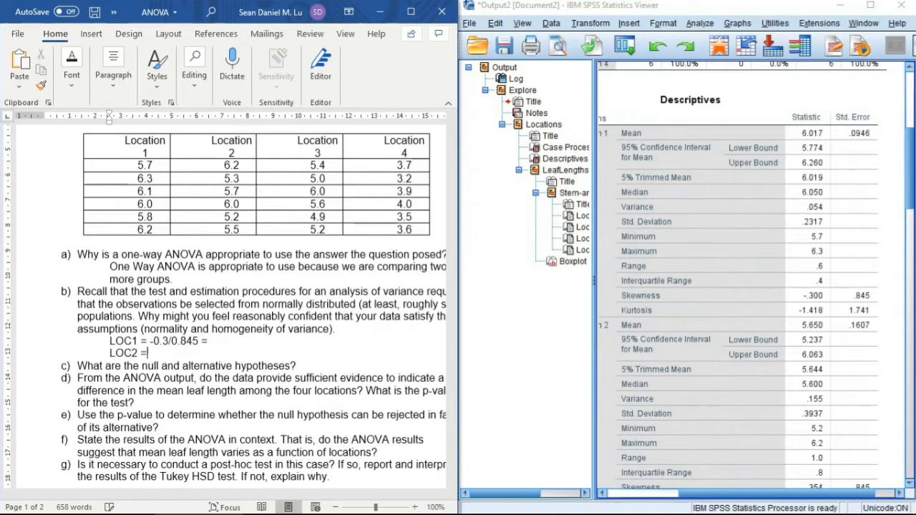
scroll(808, 286, down, 5)
text(0.354/0.8)
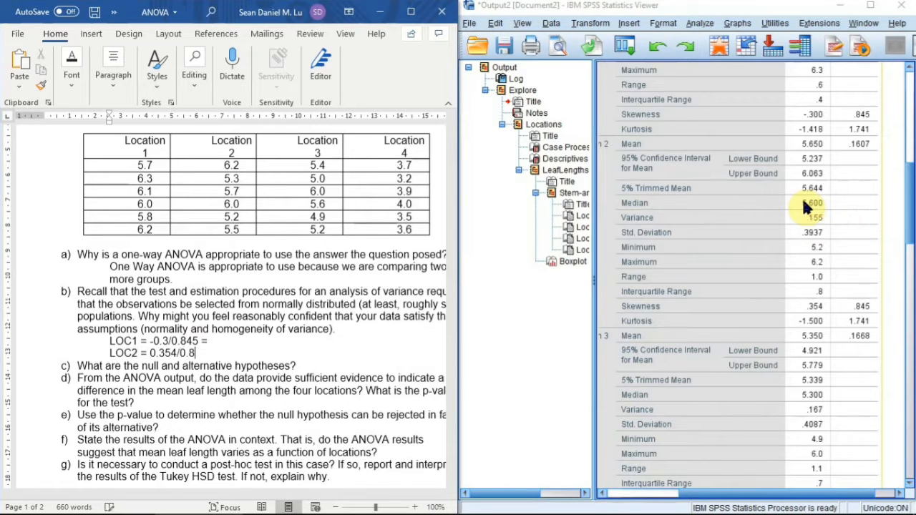
text(45 =)
- Add the line "LOC3 = 0.673/0.845 =" from the Location 3 skewness and standard error
key(Return)
text(LOC3 =)
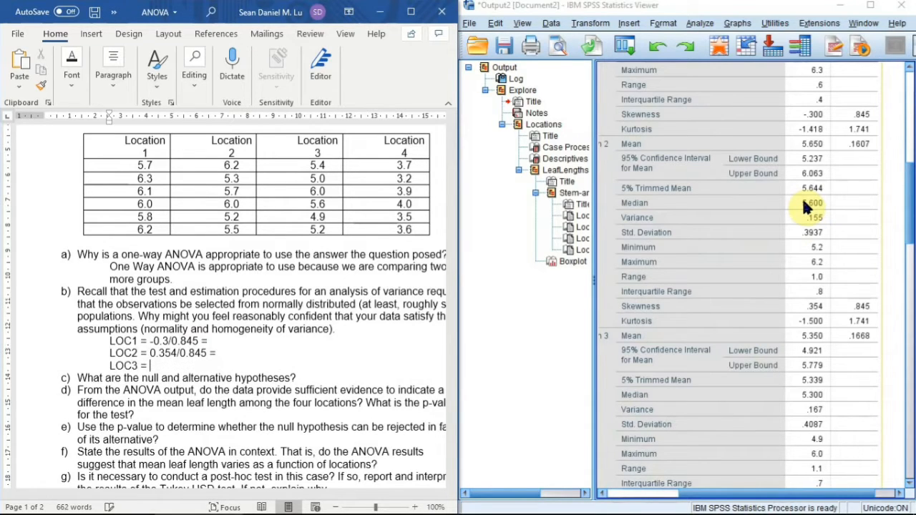
scroll(805, 204, down, 5)
text(0.67)
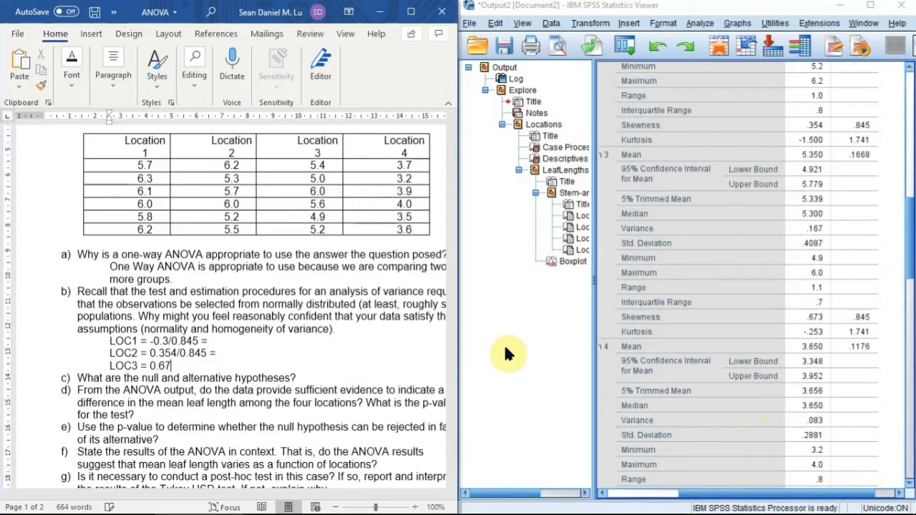
text(3/0.845 =)
- Add the line "LOC4 = -0.452/0.845 =" from the Location 4 skewness and standard error
key(Return)
text(LOC4)
scroll(784, 313, down, 3)
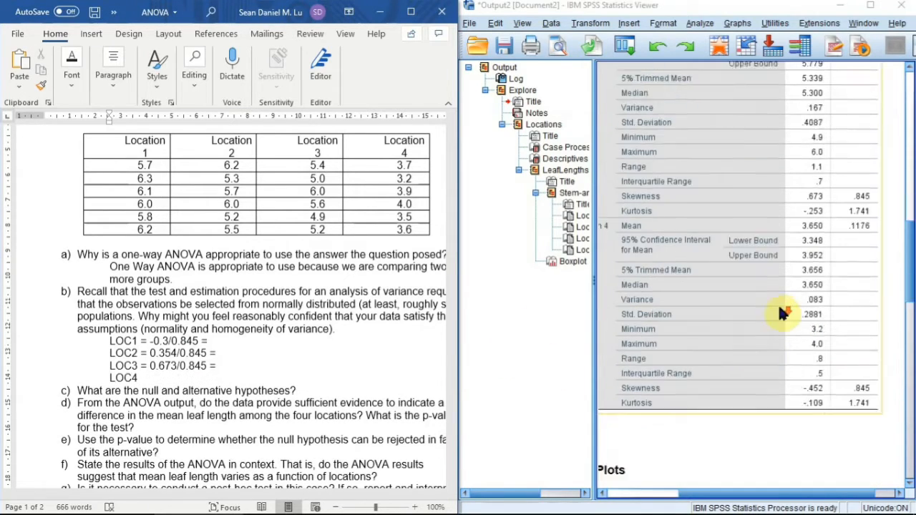
scroll(784, 313, down, 2)
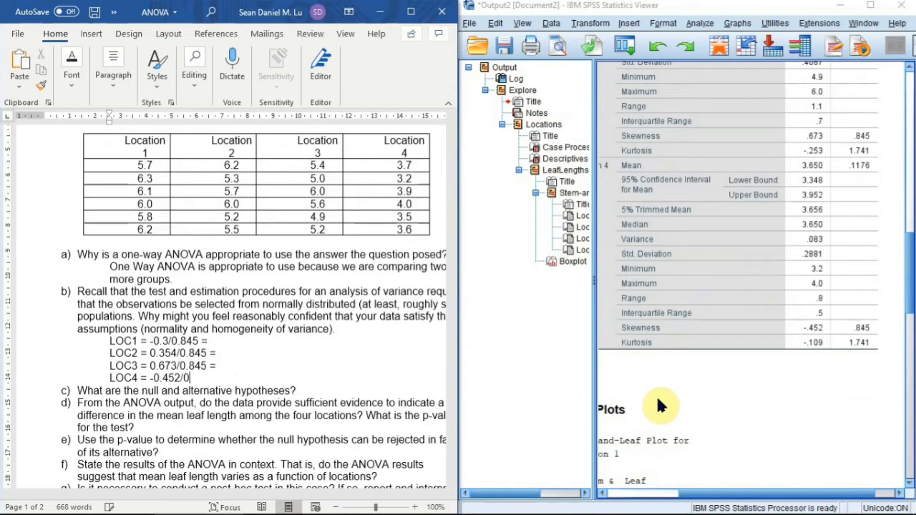
- Complete the LOC1 to LOC4 ratios with the results -0.355, 0.419, 0.796 and 0.534, each followed by "< 2"
click(287, 341)
text(0)
text(.355)
text(4)
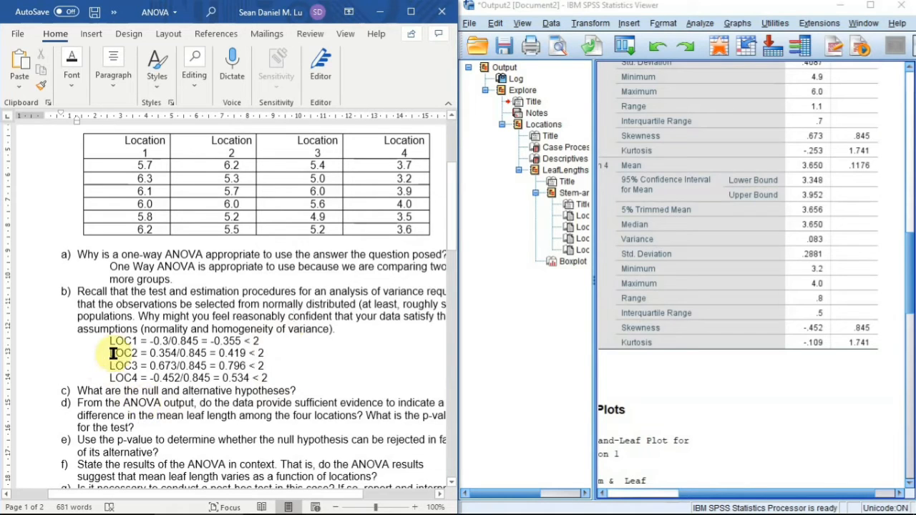
drag(260, 341, 218, 341)
click(215, 341)
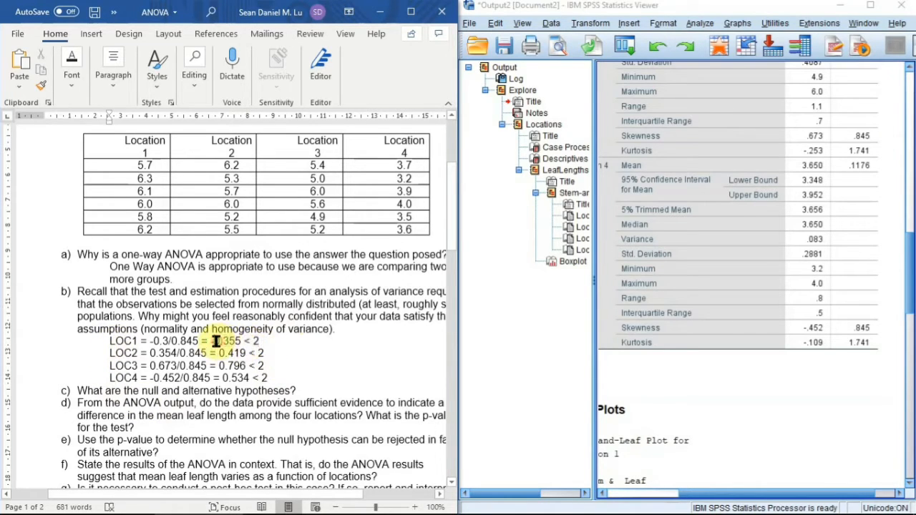
click(297, 375)
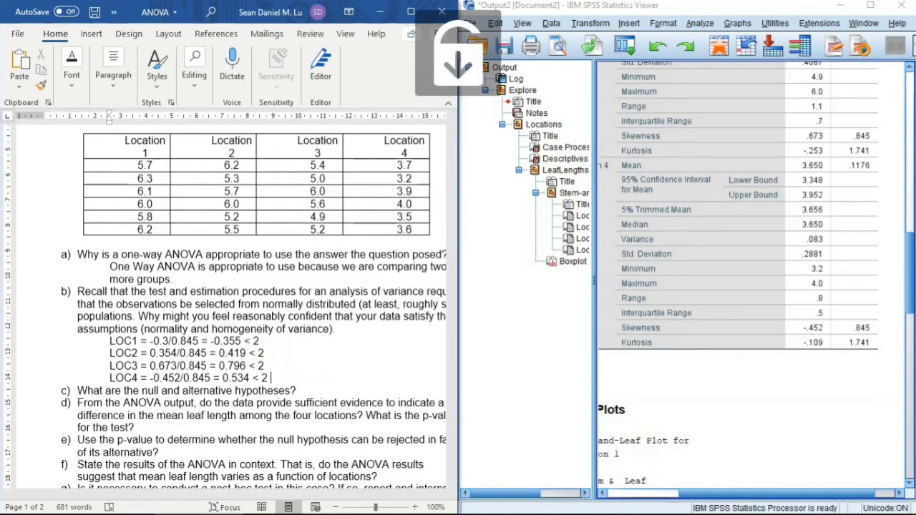
key(Return)
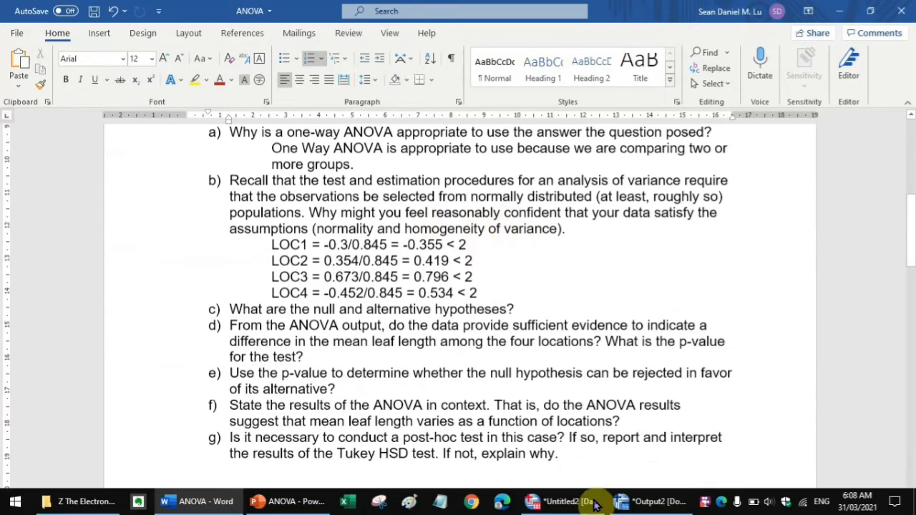
- In SPSS, open the One-Way ANOVA setup and remove Locations from the dependent list and LeafLengths from the factor
click(636, 31)
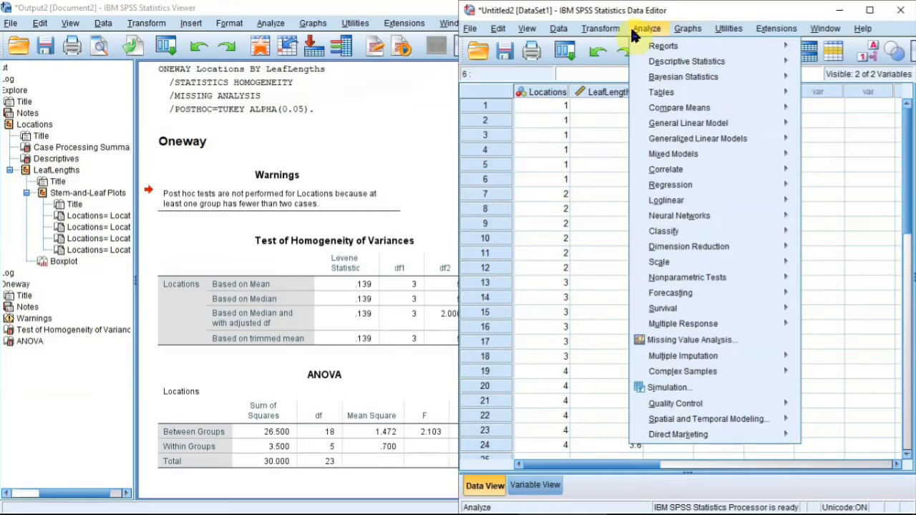
mouse_move(697, 111)
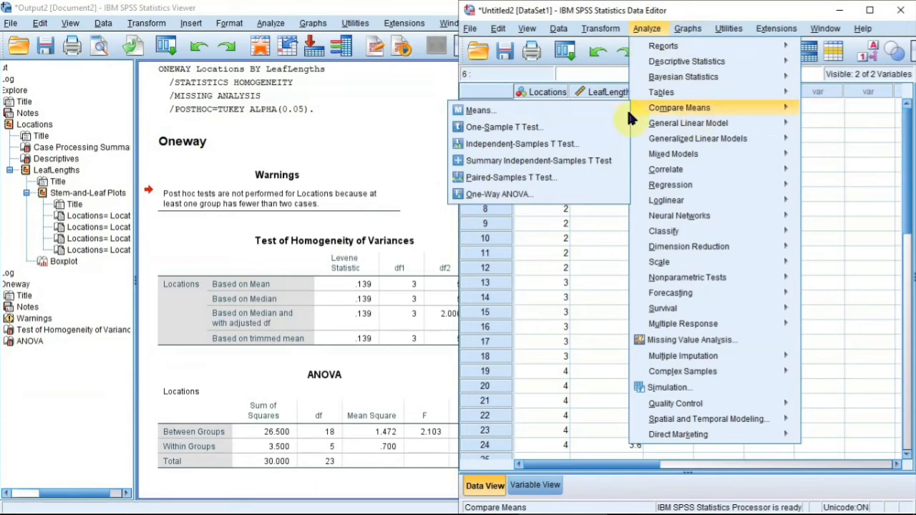
click(534, 192)
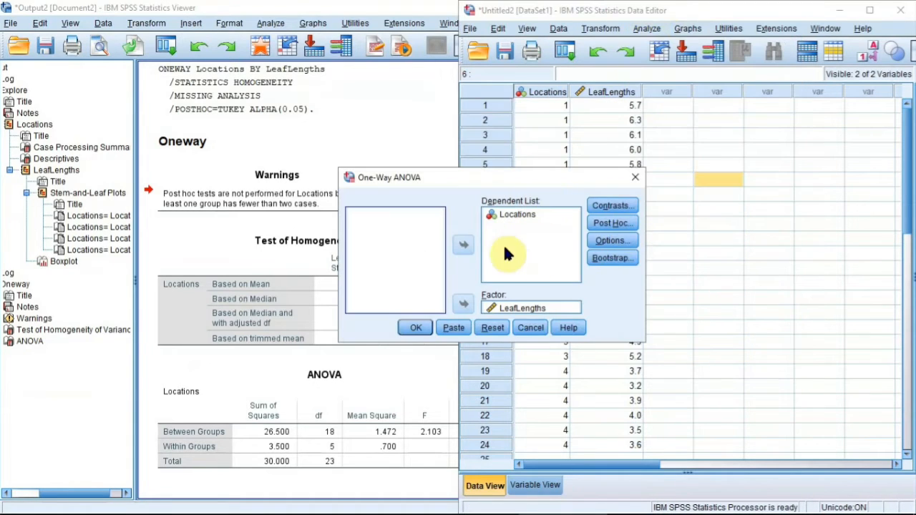
click(510, 215)
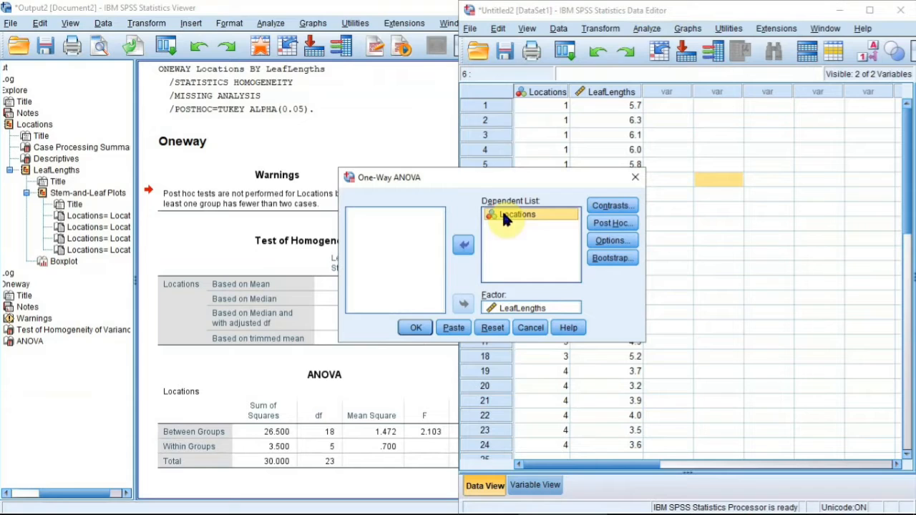
click(463, 245)
click(501, 308)
click(463, 304)
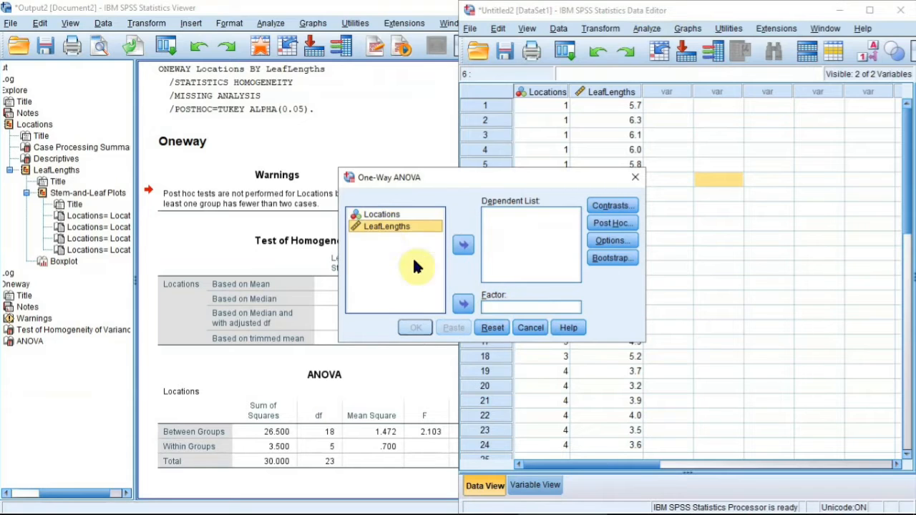
- Assign Locations as the factor and LeafLengths as the dependent variable of the one-way ANOVA
click(378, 214)
click(463, 304)
click(386, 215)
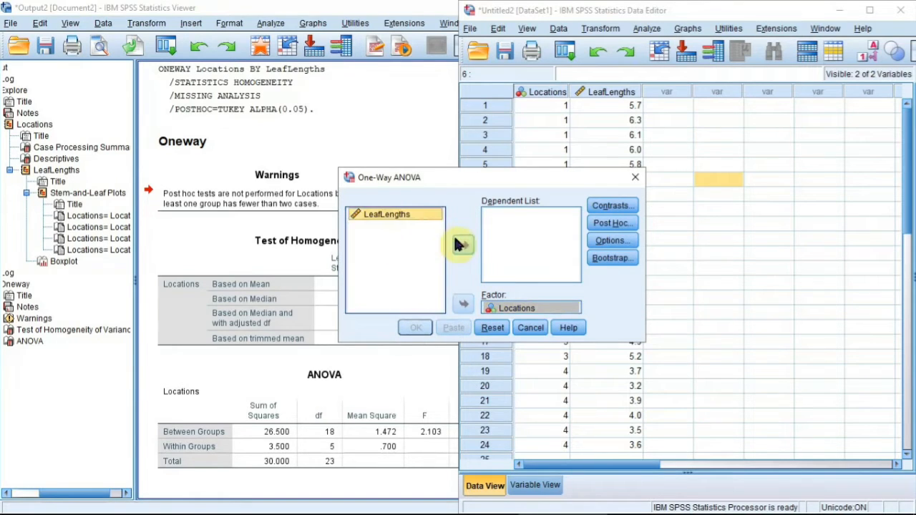
click(463, 245)
- Keep the homogeneity of variance test and the existing post hoc settings, and run the one-way ANOVA
click(612, 240)
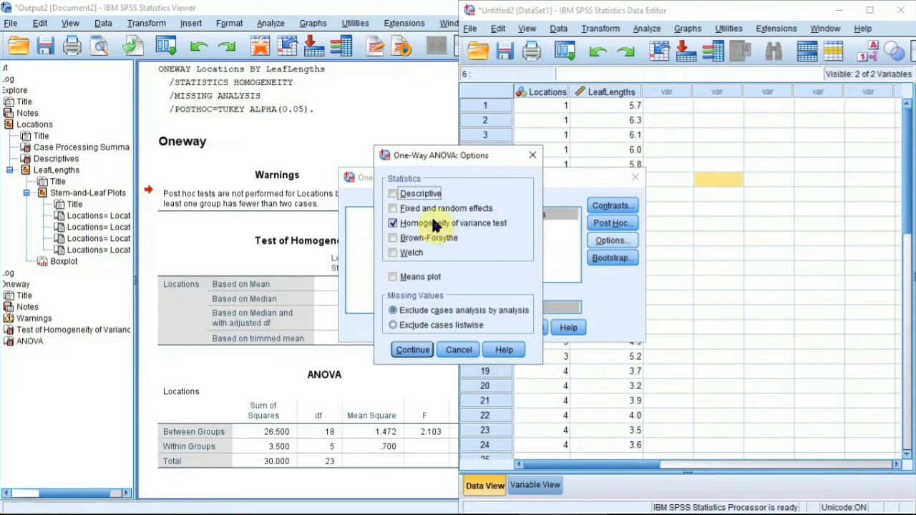
click(412, 350)
click(608, 225)
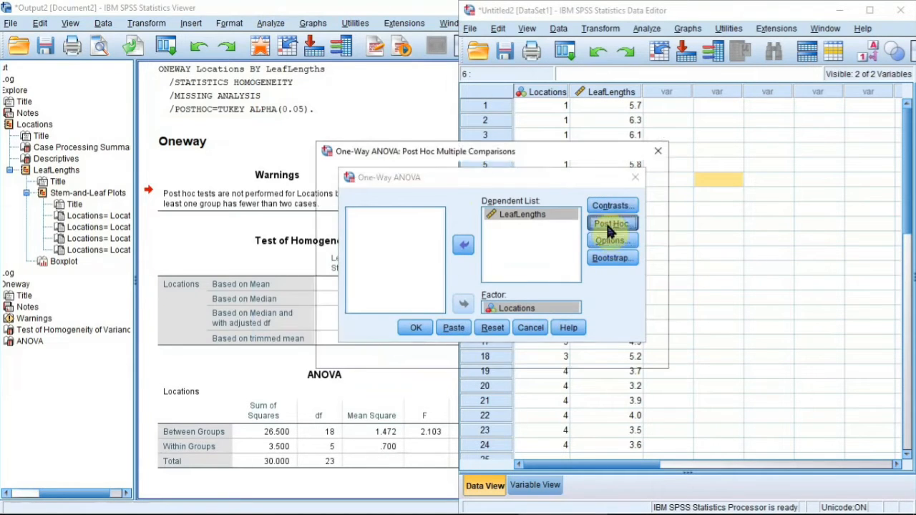
click(426, 349)
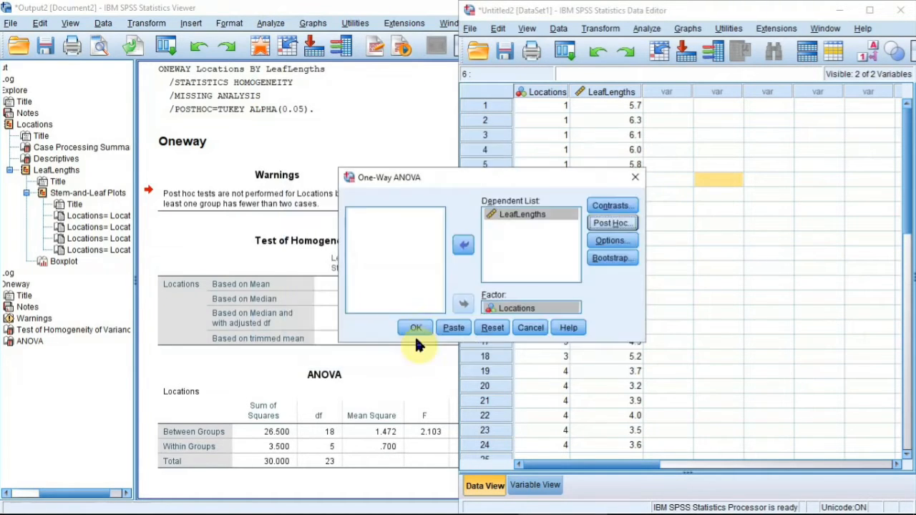
click(415, 329)
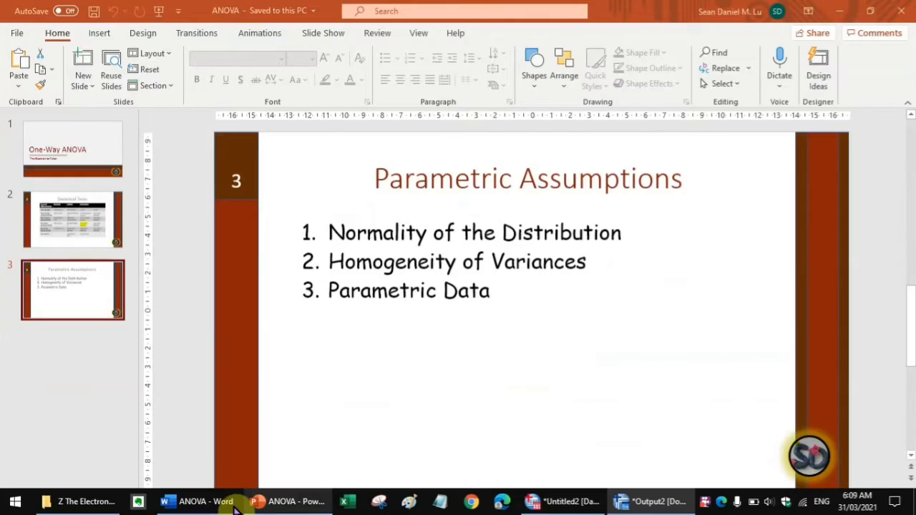
- In the Word worksheet, start a new line below the LOC4 ratio with "Levene's Test"
click(199, 501)
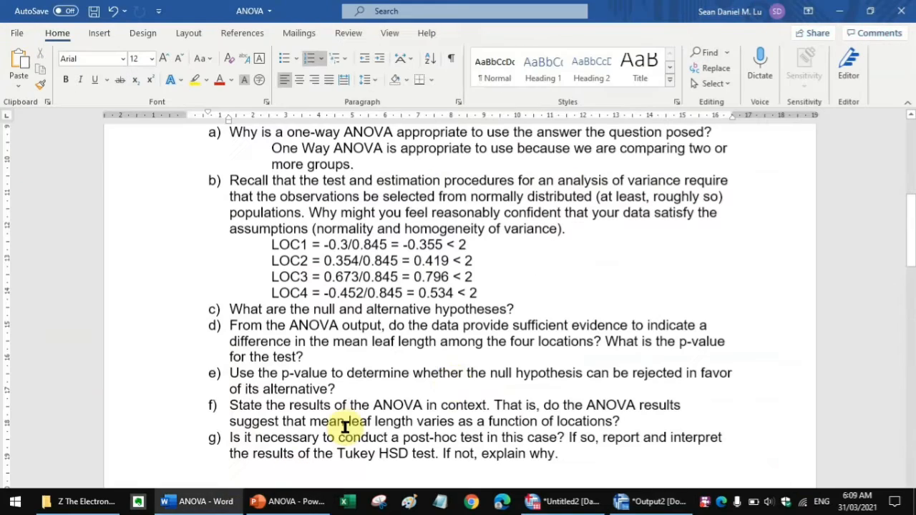
click(527, 291)
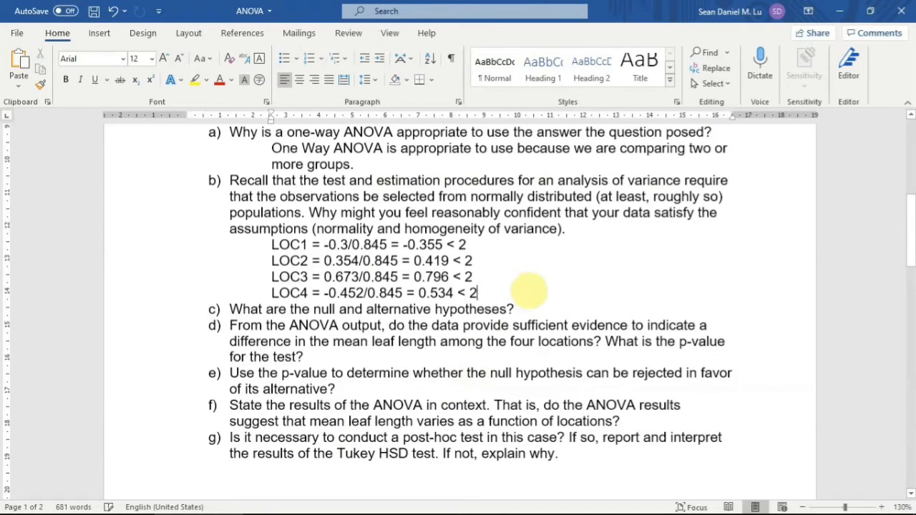
key(Return)
text(Leve)
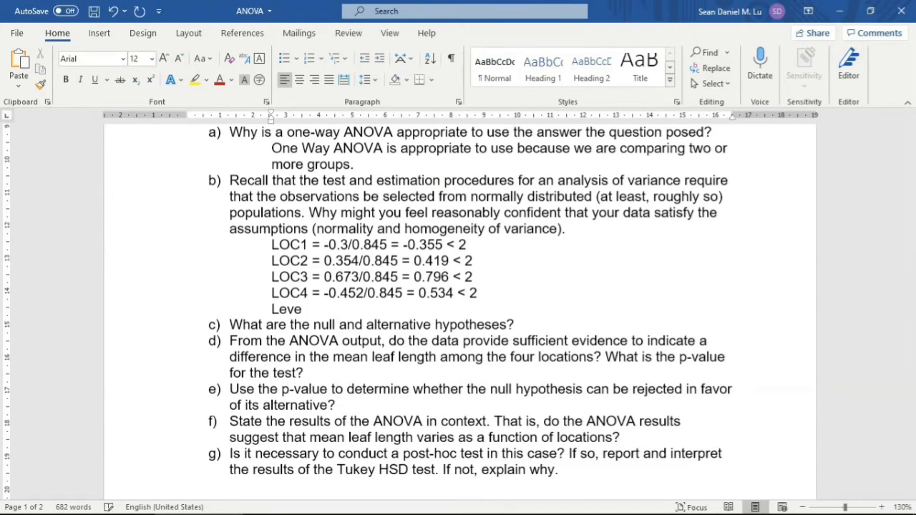
text(n)
text(e'es)
key(BackSpace)
key(BackSpace)
text(s Test )
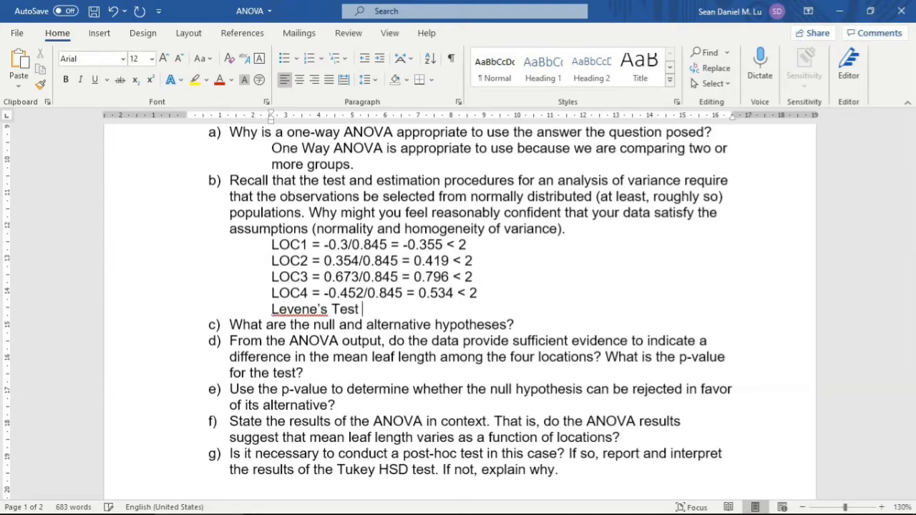
- Complete the Levene's Test line with "p-value = 0.443 > 0.05" and start a new line below it
text(p-value = 0.443 >)
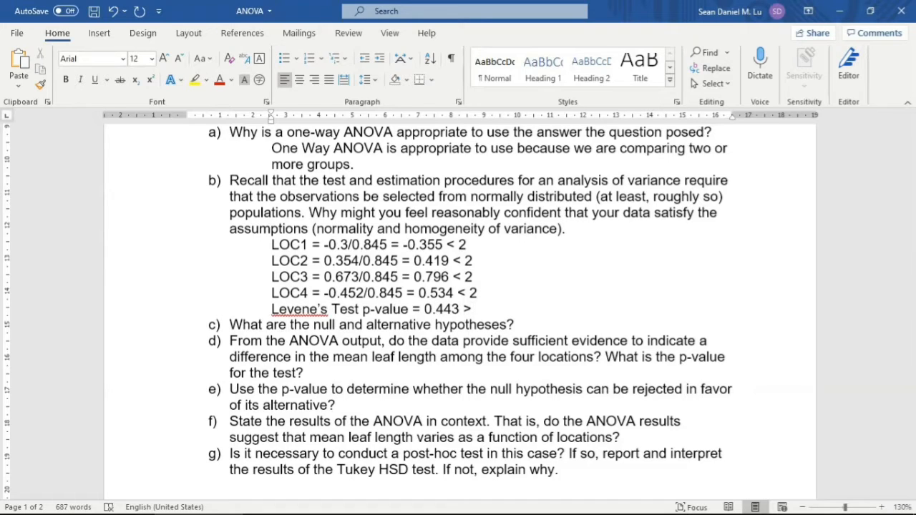
text( a)
key(BackSpace)
key(BackSpace)
text(0.05)
key(Return)
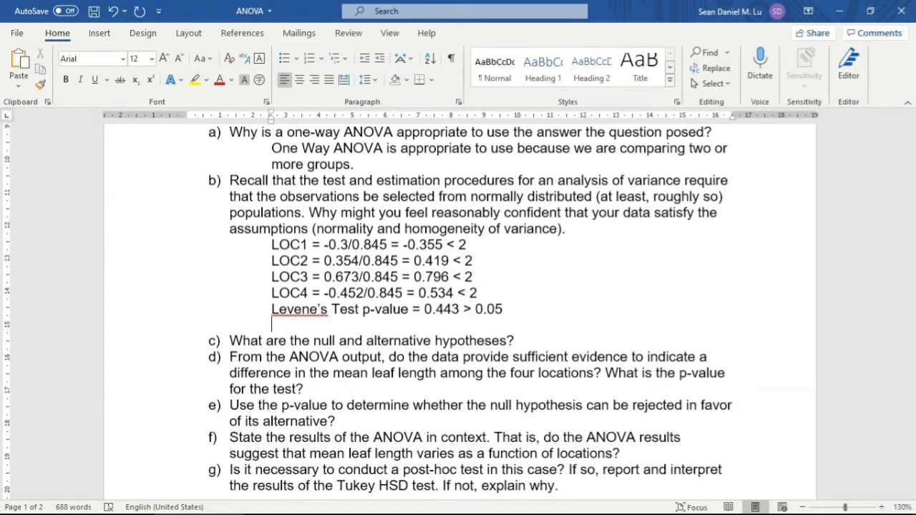
- Conclude answer b with the sentence "The samples are normal and the variances are equal."
text(The sa)
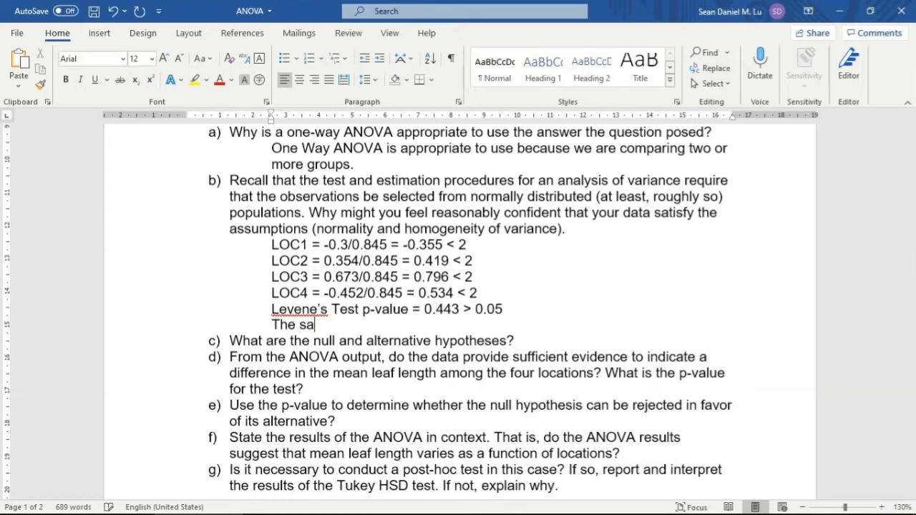
text(mples are norm)
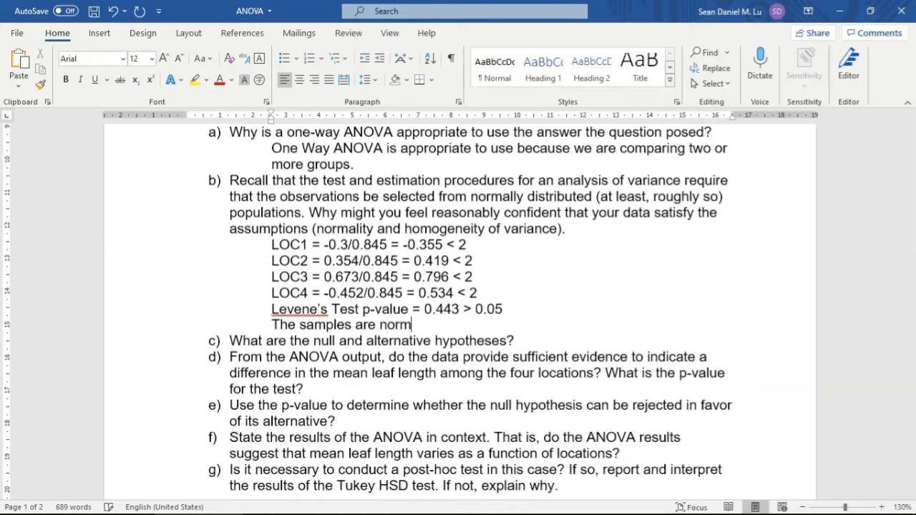
text(al and the varia)
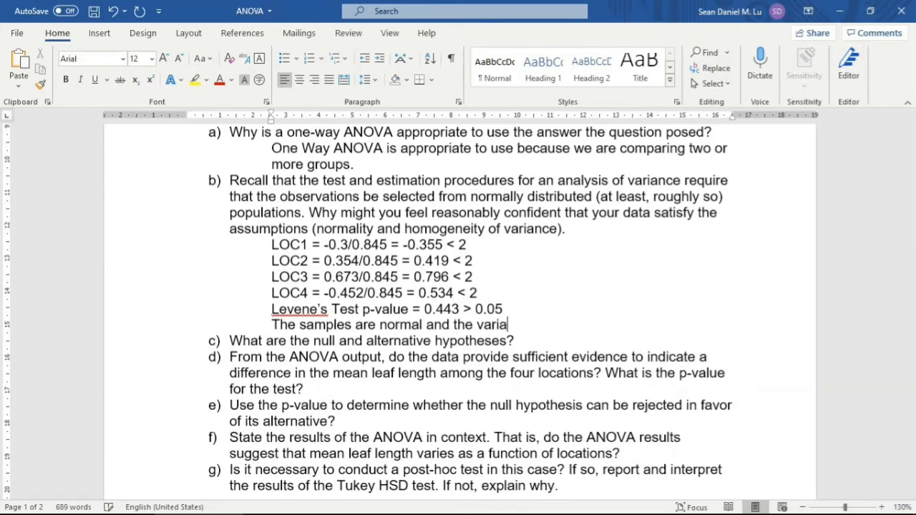
text(nces are )
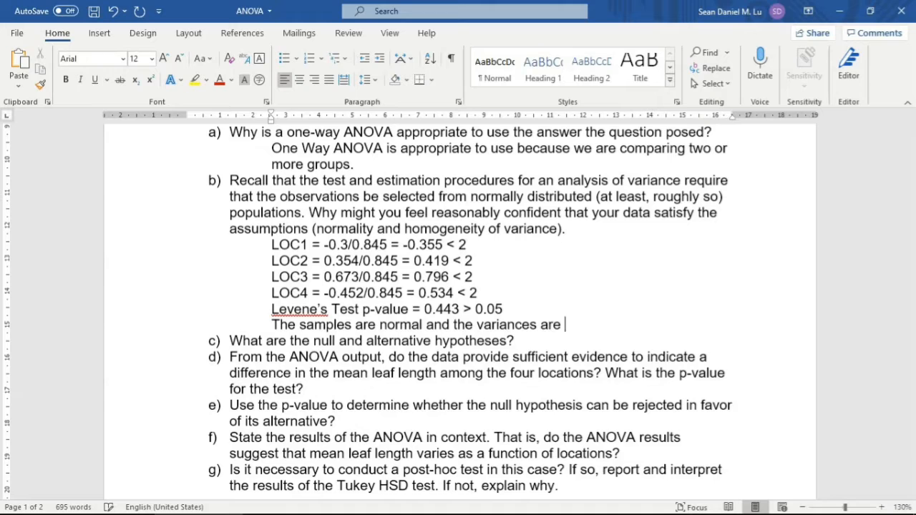
text(equal.)
- Start an indented, unlettered answer line under question c with "Ho:"
scroll(458, 336, up, 1)
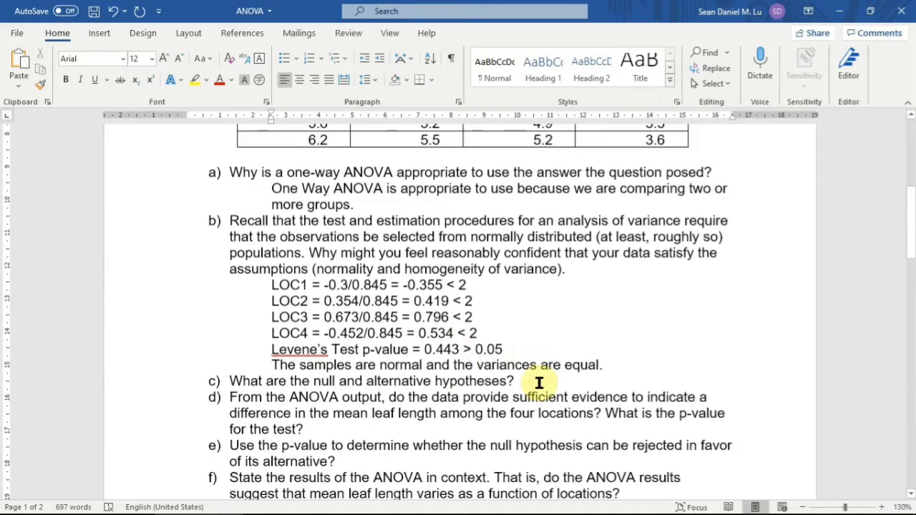
click(541, 384)
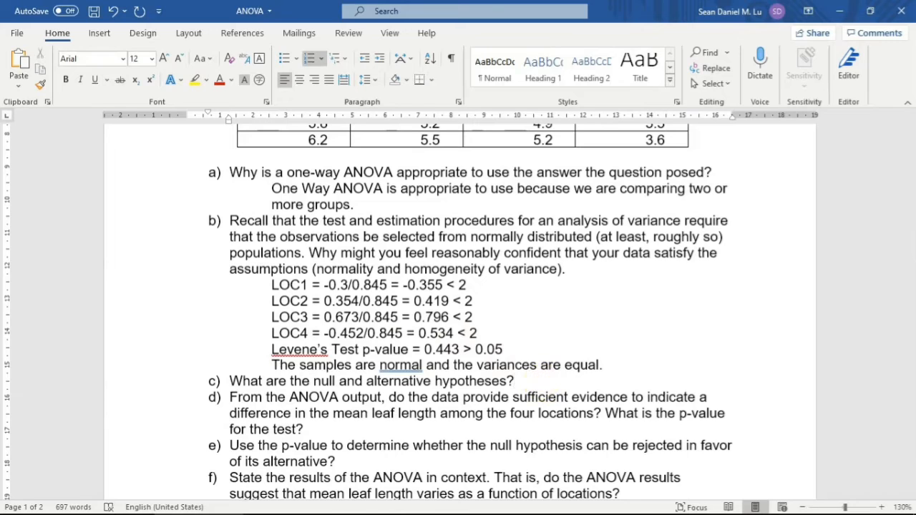
key(Return)
key(BackSpace)
key(Tab)
text(Ho:)
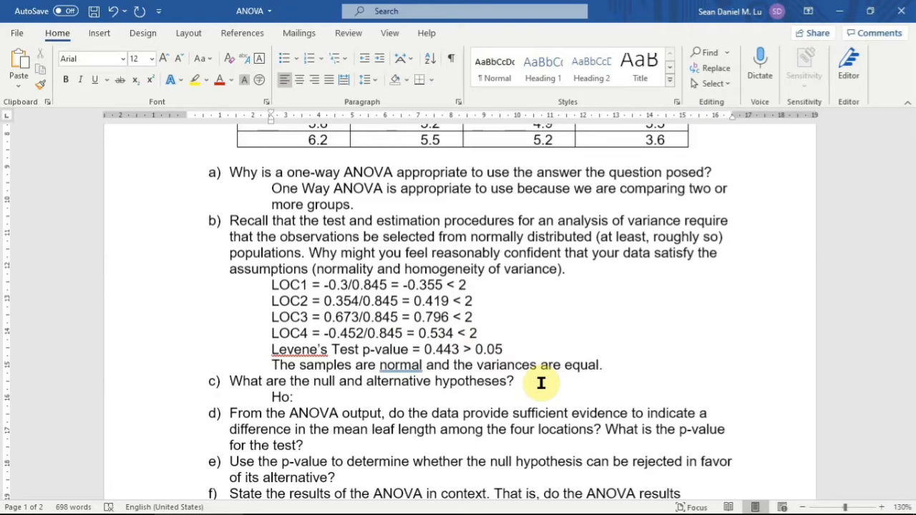
text( The grou)
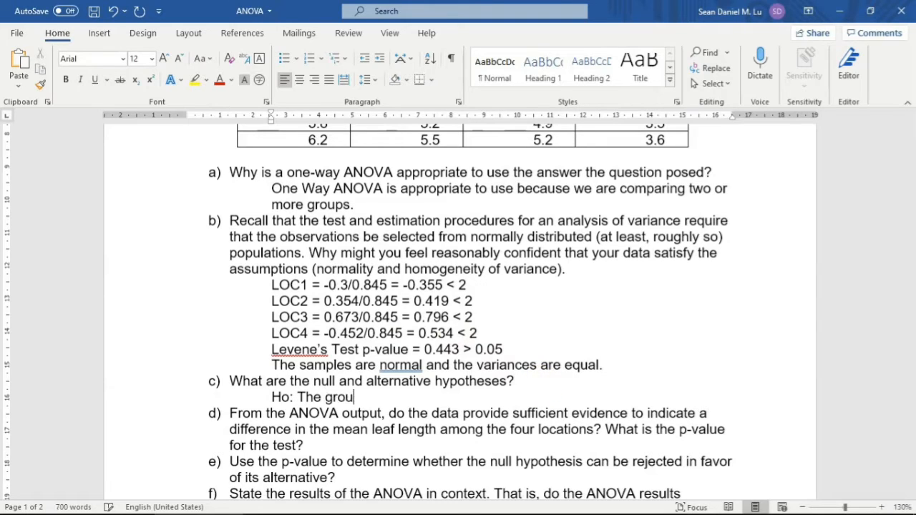
key(BackSpace)
key(BackSpace)
key(BackSpace)
key(BackSpace)
key(BackSpace)
key(BackSpace)
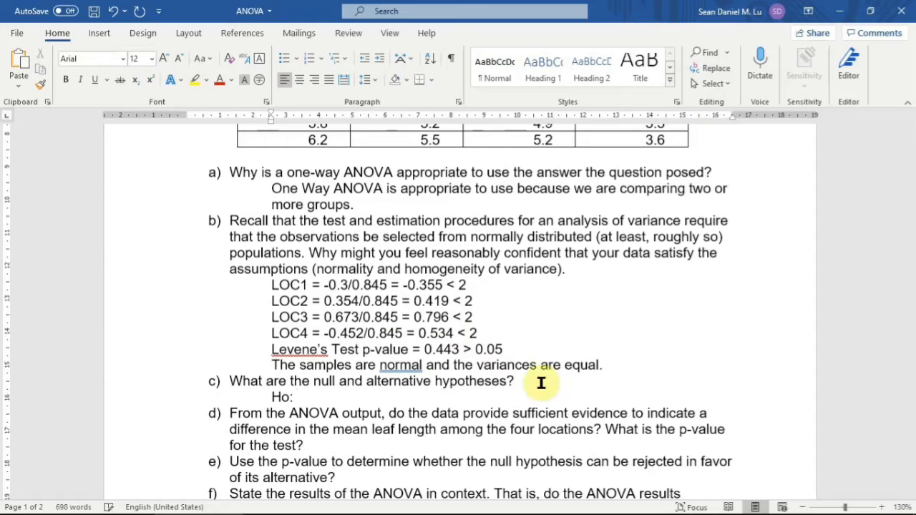
- Complete the null hypothesis line with "All of the groups are equal", without a closing period
text(All of the group)
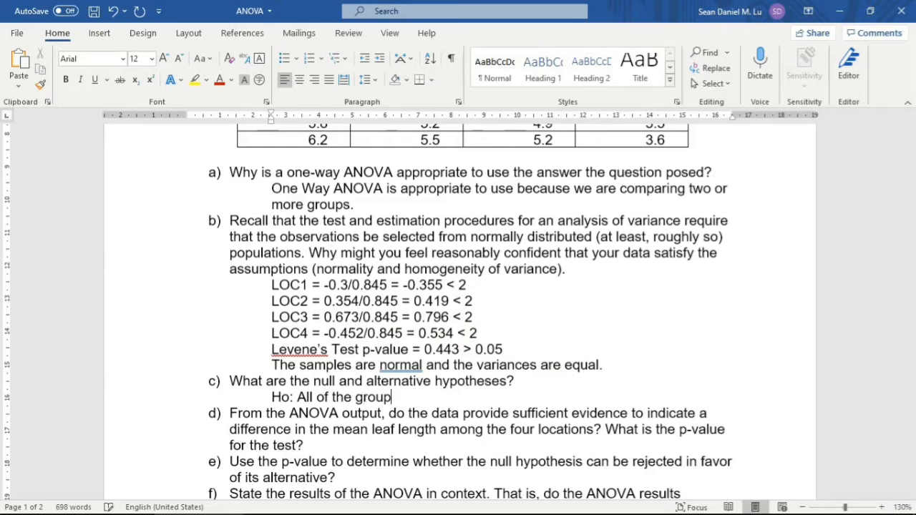
text(s are equal.)
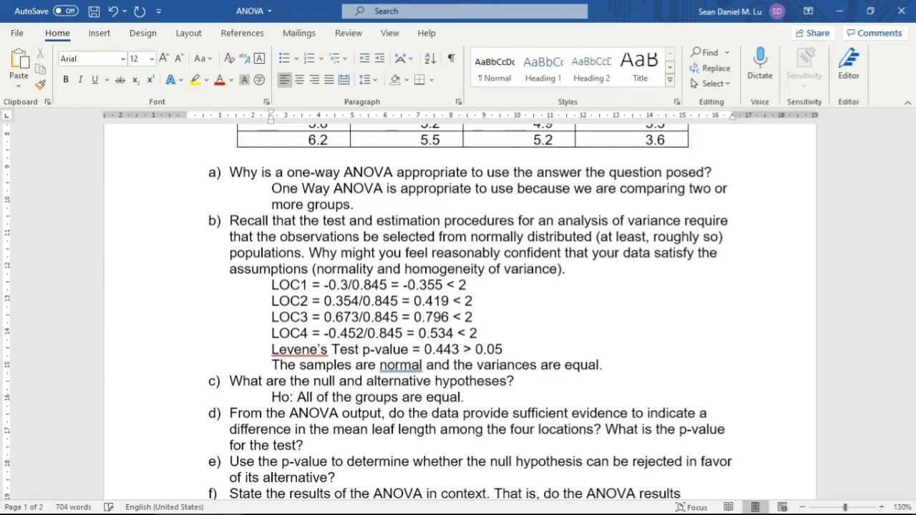
key(BackSpace)
- Add the symbolic null hypothesis "Ho: u1=u2=u3=u4" on the next line
key(Return)
text(Ho: )
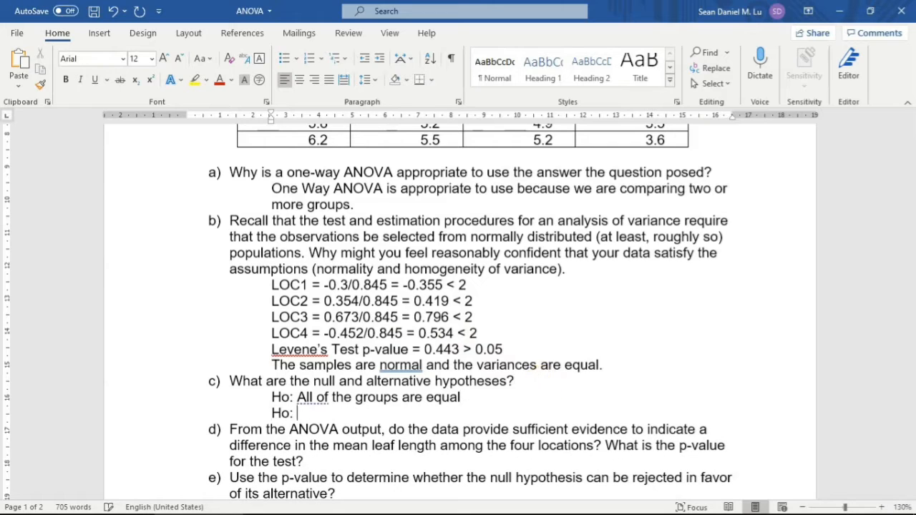
text(u)
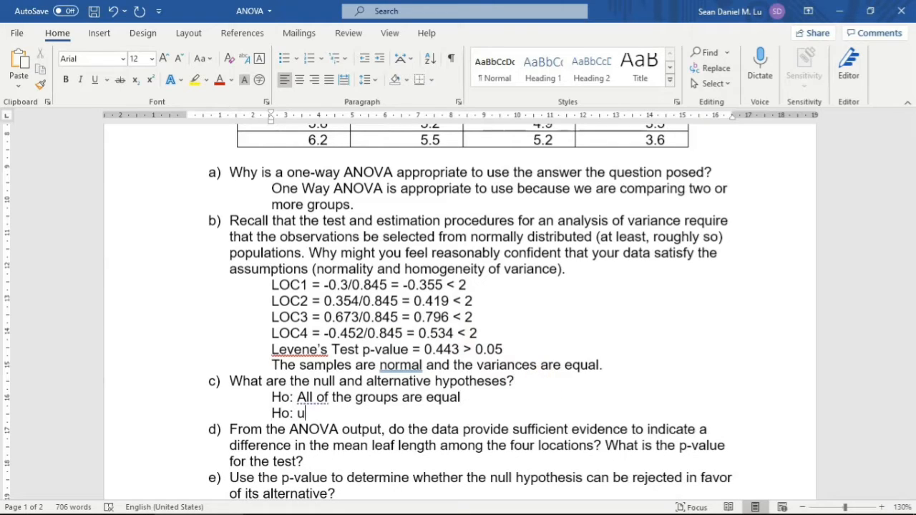
text(1=u2=u3)
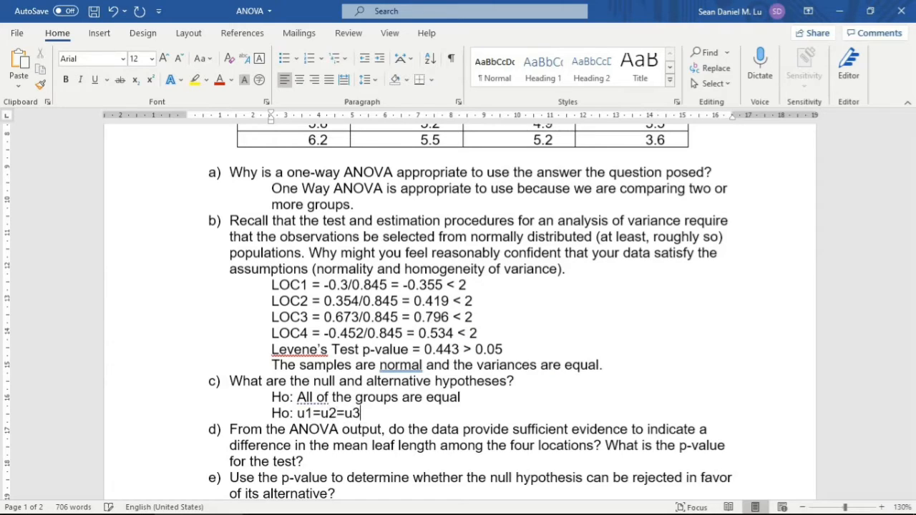
text(=u4)
- Add the alternative hypothesis line "Ha: At least one pair of locations is different."
key(Return)
text(H)
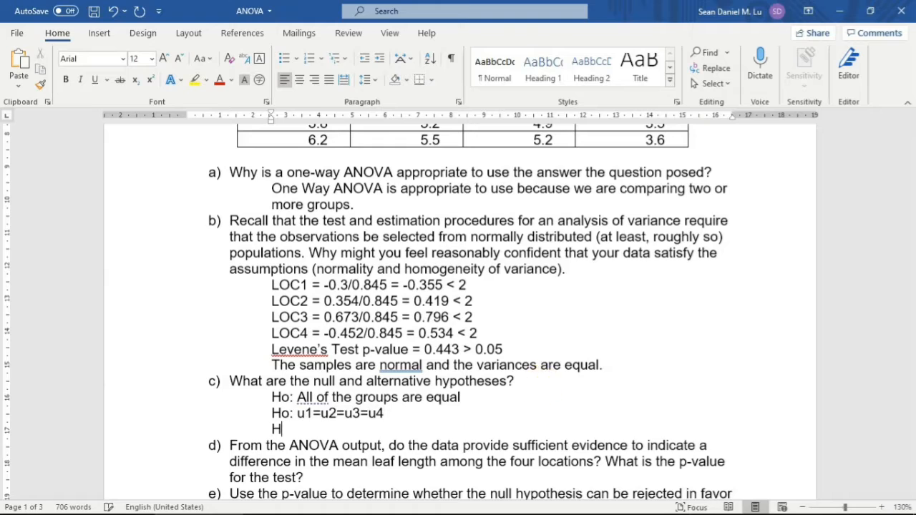
text(a: At least one o)
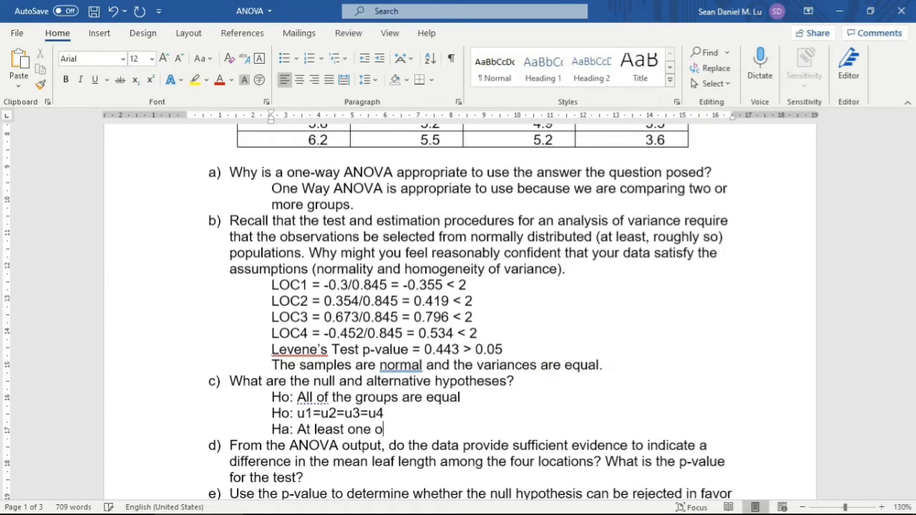
key(BackSpace)
text(pair of locations ar)
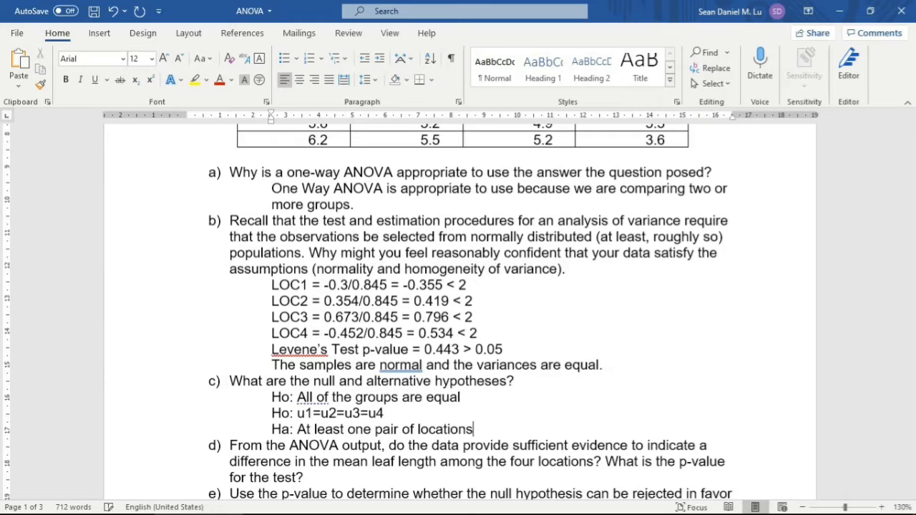
key(BackSpace)
key(BackSpace)
text(is different.)
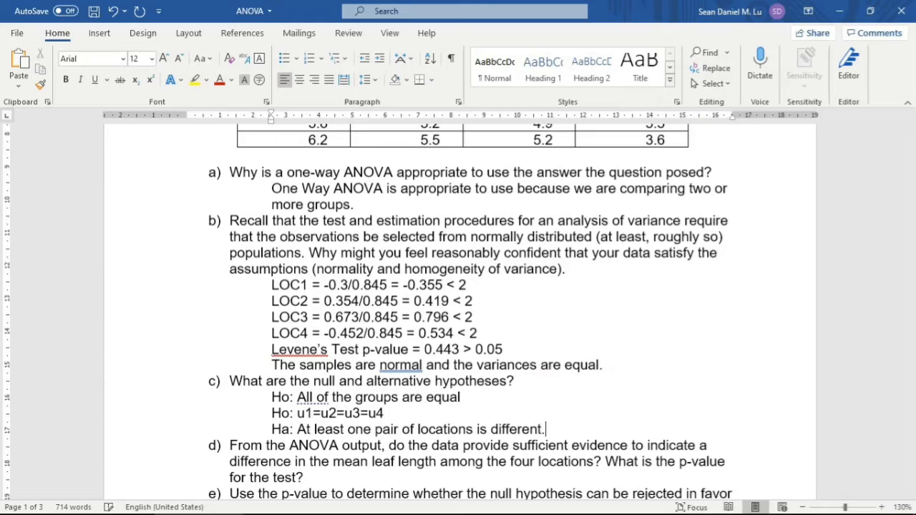
- End the first null hypothesis line with a period and replace "groups" with "locations", so it reads "Ho: All of the locations are equal."
text(.)
key(Left)
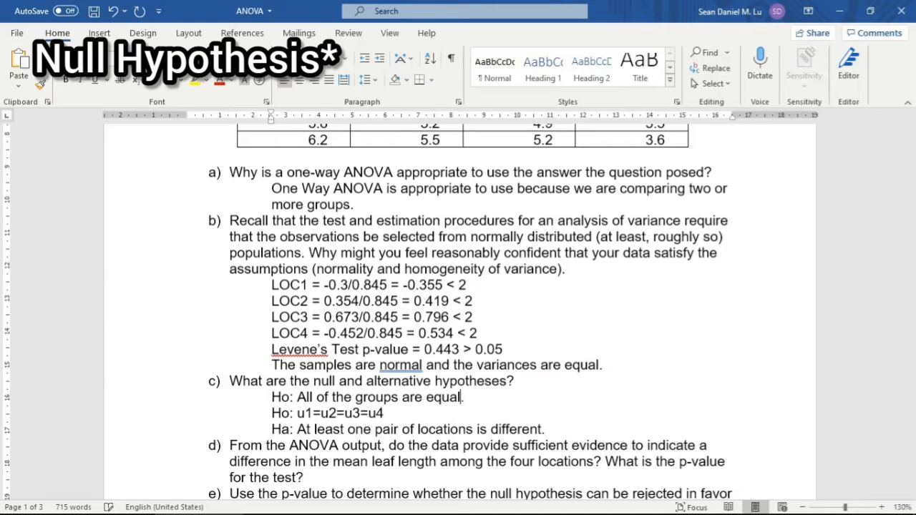
key(Right)
key(Right)
key(BackSpace)
key(BackSpace)
key(BackSpace)
key(BackSpace)
key(BackSpace)
key(BackSpace)
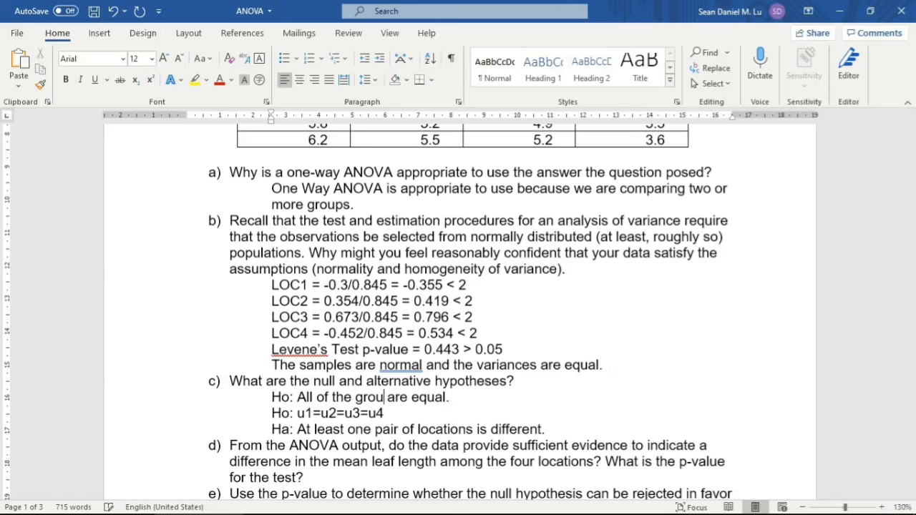
text(locations)
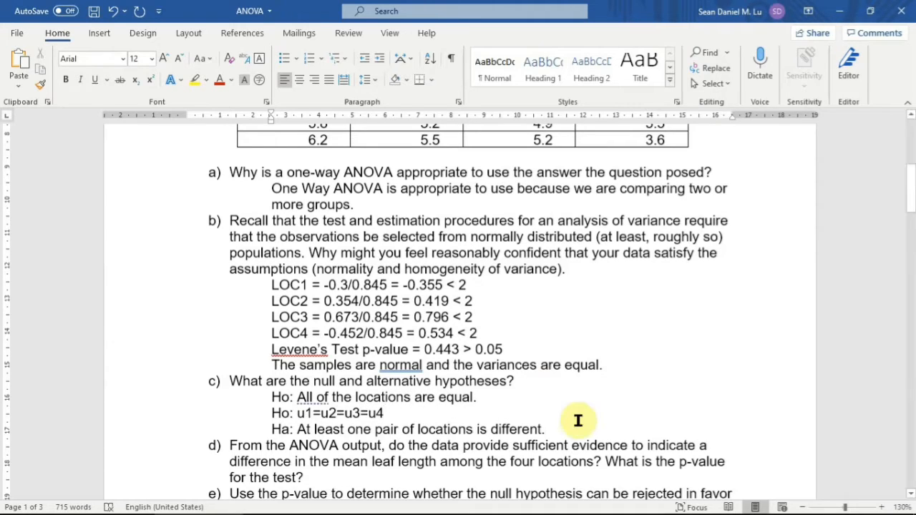
- Add the line "Ha: Not Ho." below the existing alternative hypothesis under question c
key(Return)
text(H)
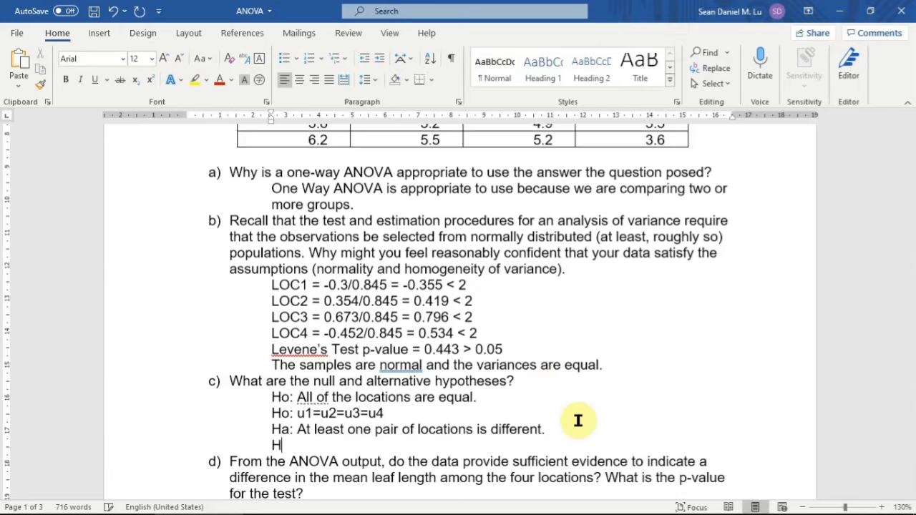
text(a: Not Ho.)
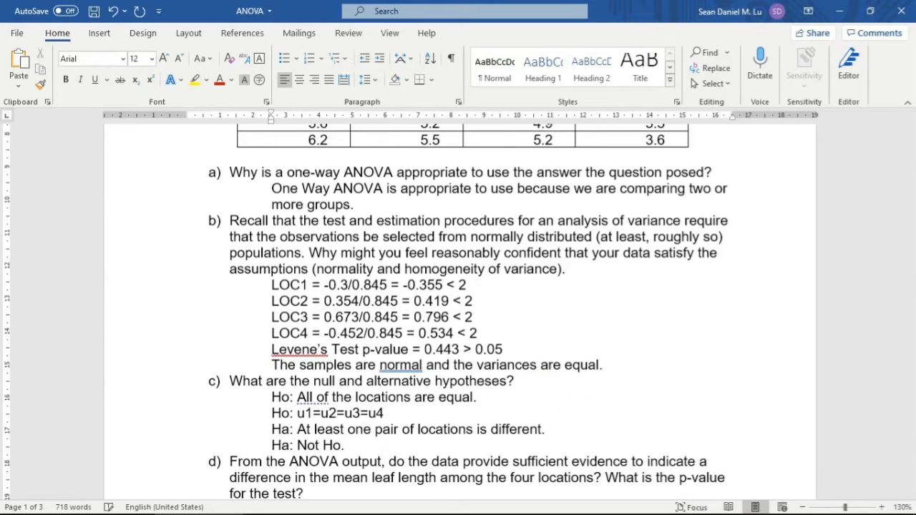
- Read question d, then switch to the SPSS output and check the significance value in the ANOVA table for leaf lengths
scroll(495, 352, down, 4)
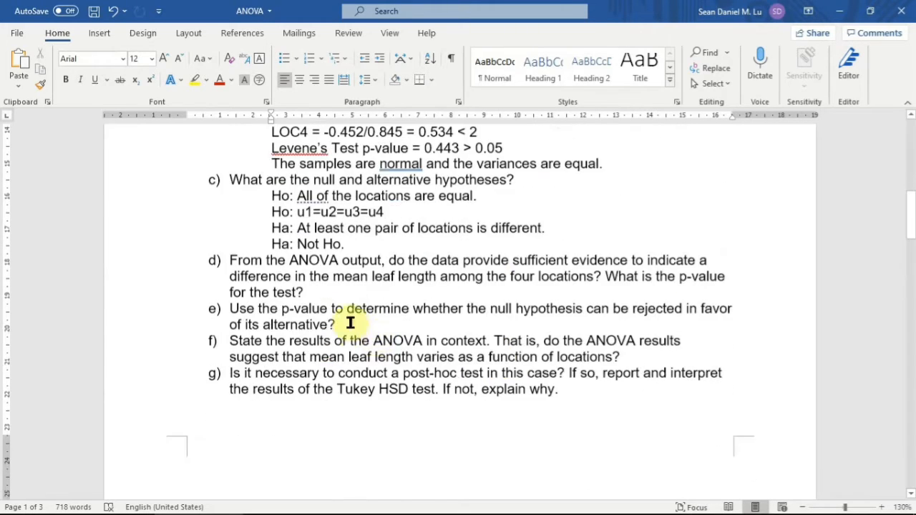
click(426, 259)
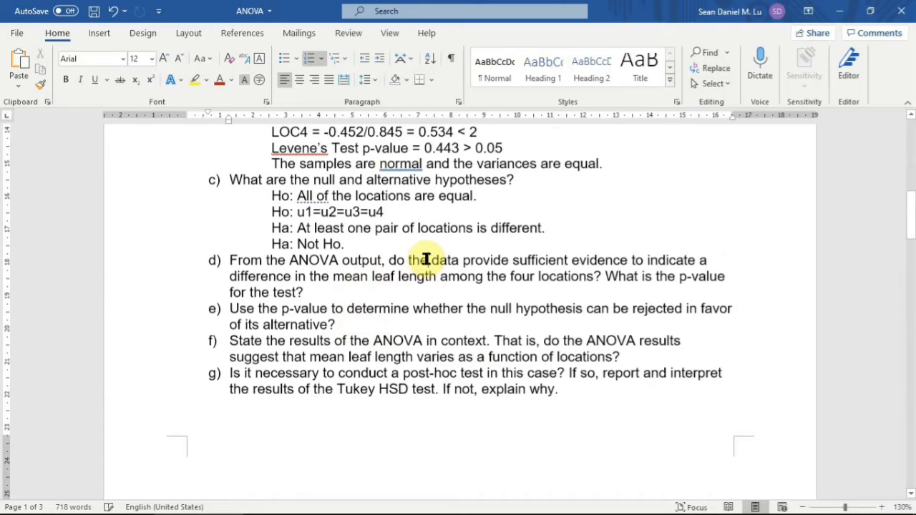
click(385, 259)
text(,)
drag(607, 276, 672, 291)
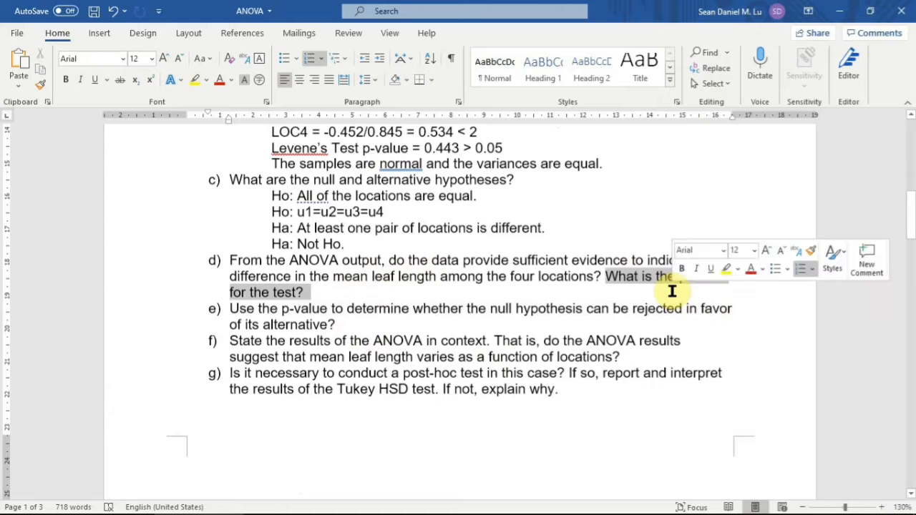
drag(410, 260, 531, 279)
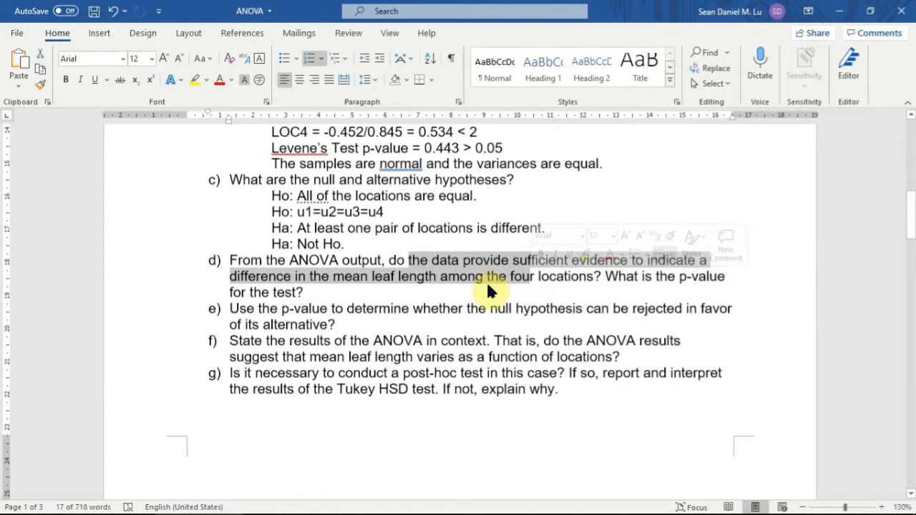
click(491, 292)
mouse_move(655, 503)
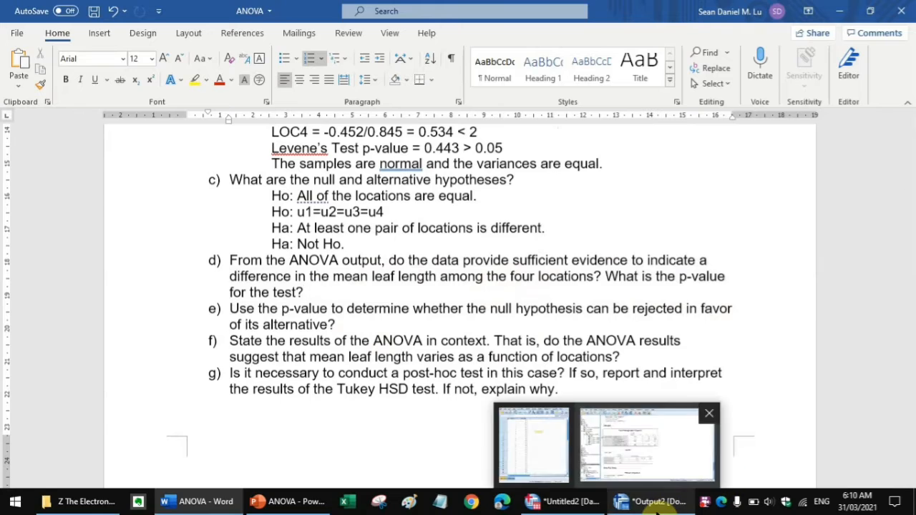
click(646, 444)
click(472, 361)
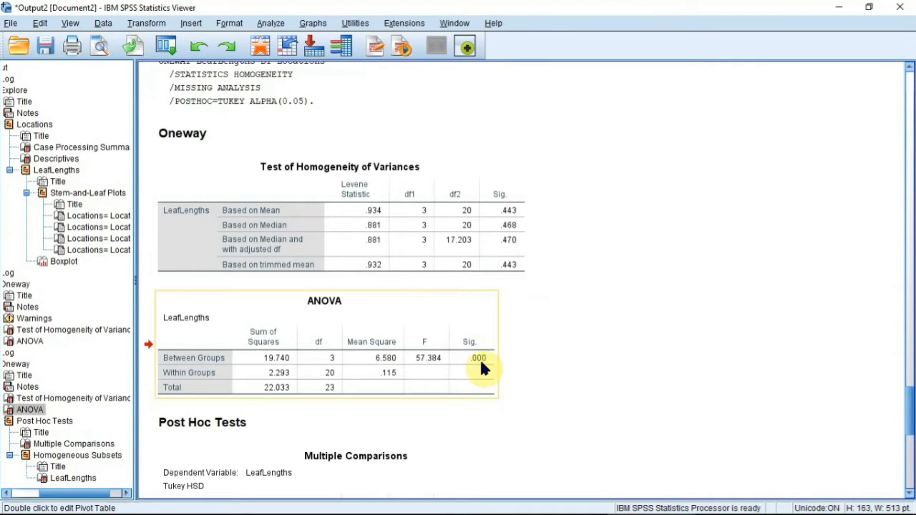
- Return to the Word worksheet and add the indented answer line "The p-value < 0.0005 < 0.05" under question d
click(566, 502)
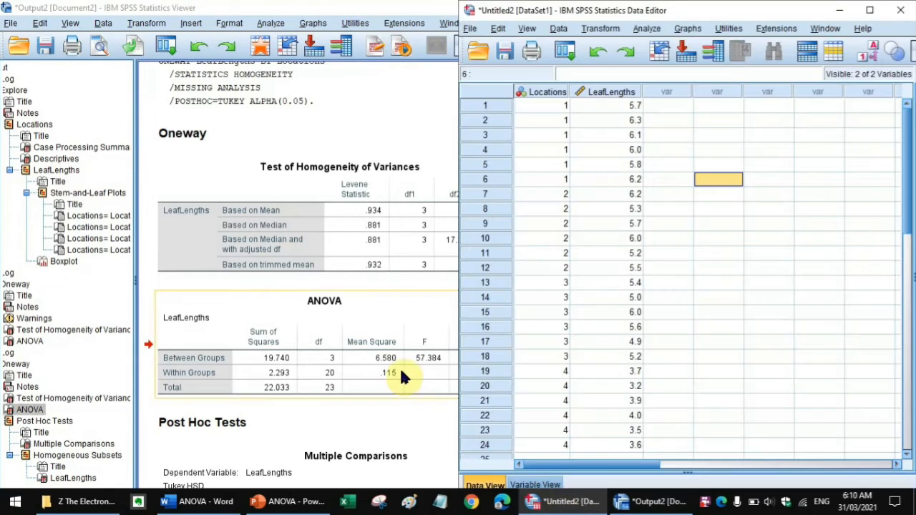
click(199, 502)
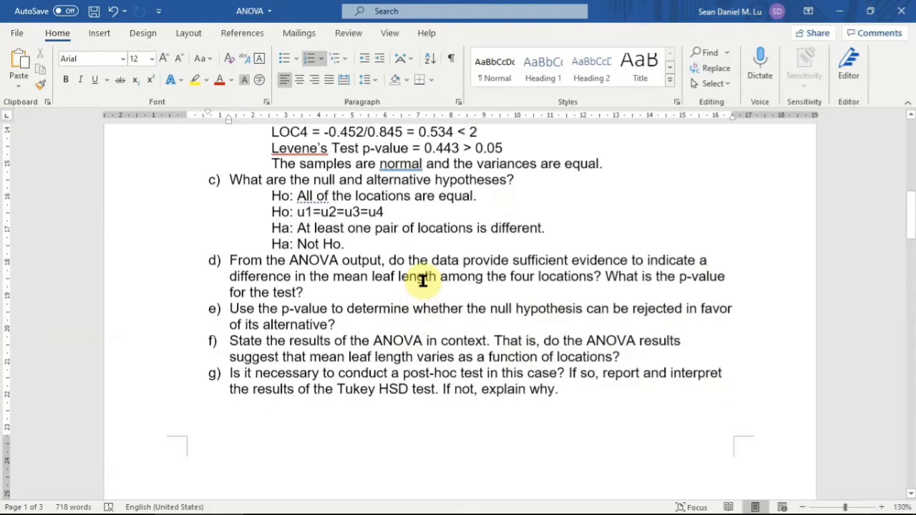
key(Return)
key(Tab)
text(The p-value)
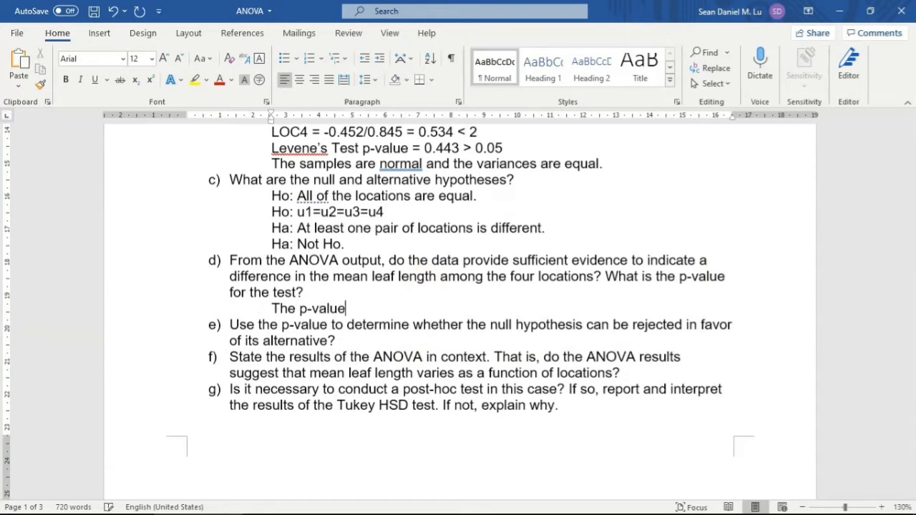
text( < 0.0005)
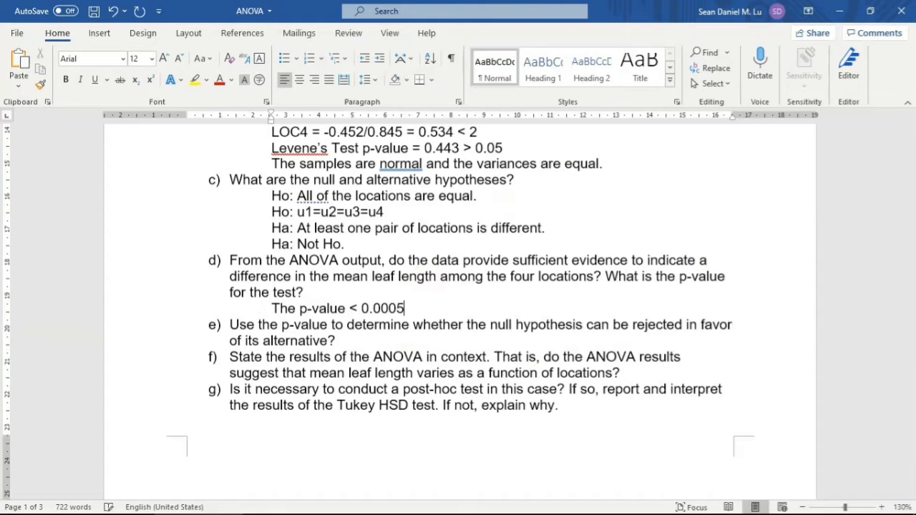
text( < 0.05)
- Add the line "Therefore, the data provided sufficient evidence to indicate a difference in the mean leaf length among four locations." to answer d
key(Return)
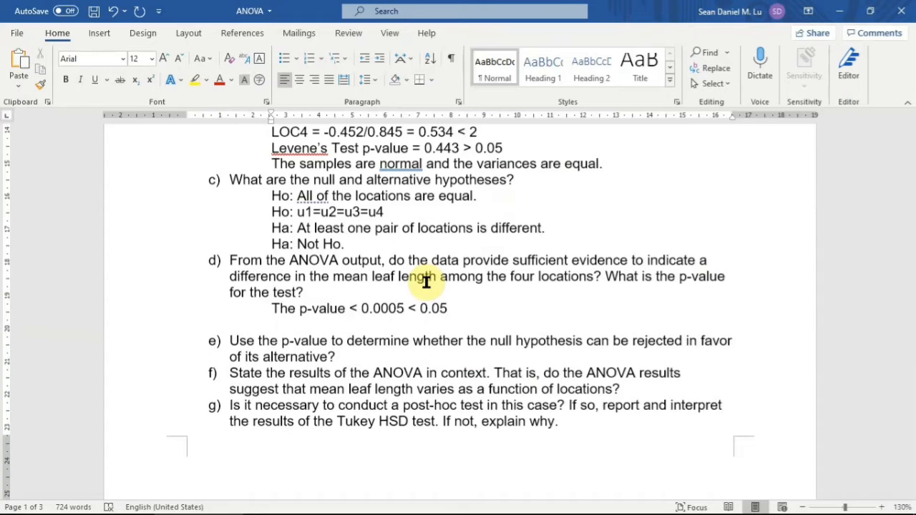
text(Therefore )
text( the data)
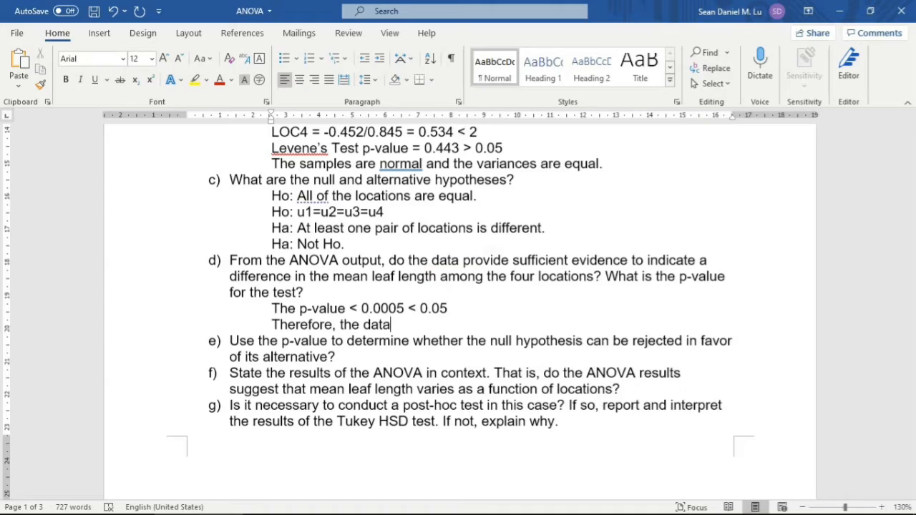
drag(290, 228, 560, 227)
click(473, 321)
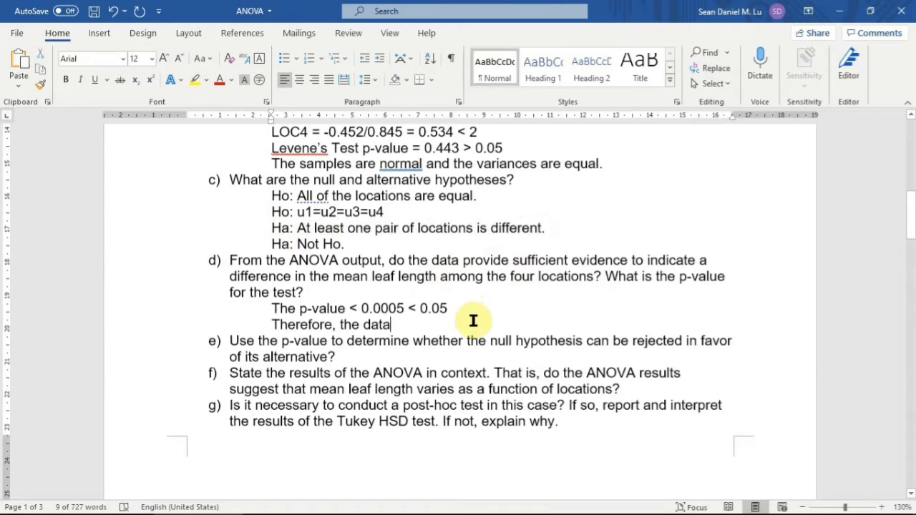
text(provided su)
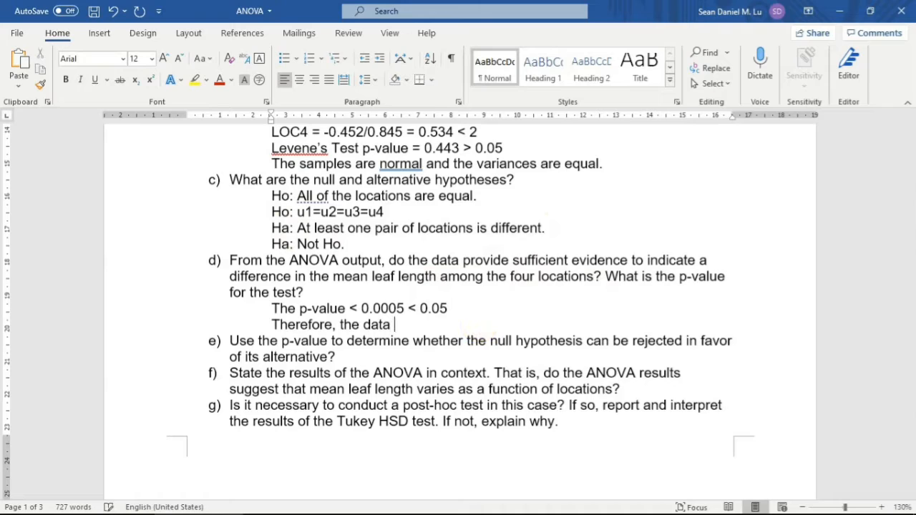
text(ffi)
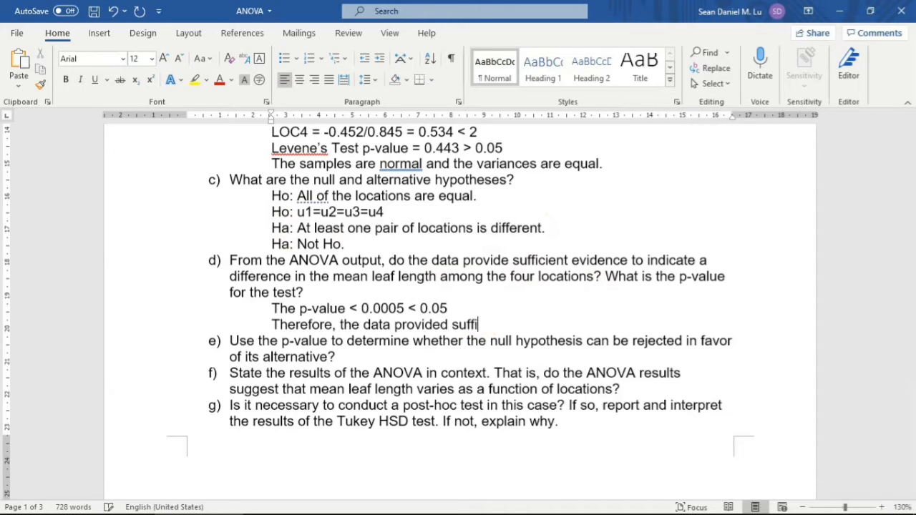
text(cient evid)
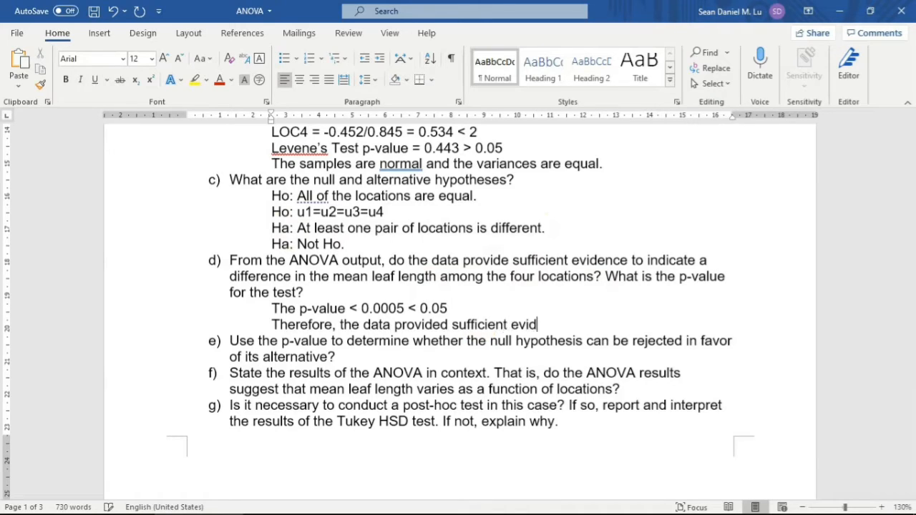
text(ence to indica)
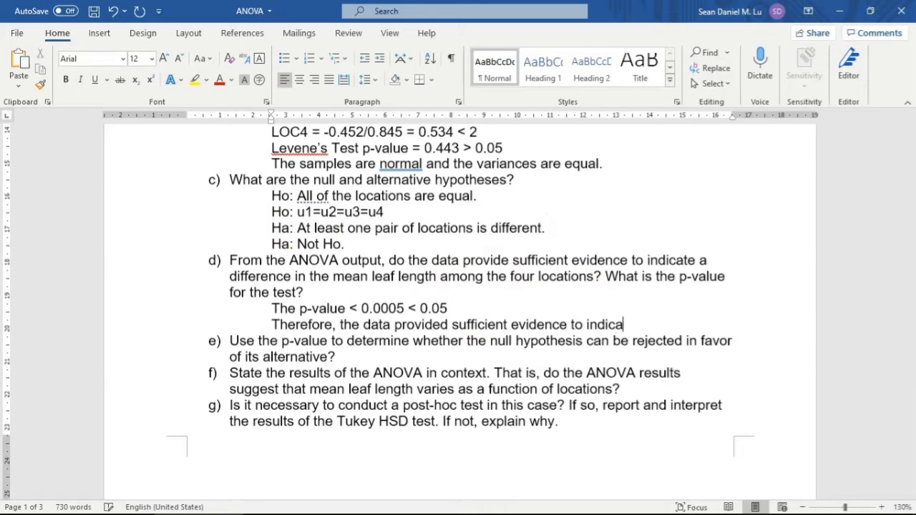
text(te a siffere)
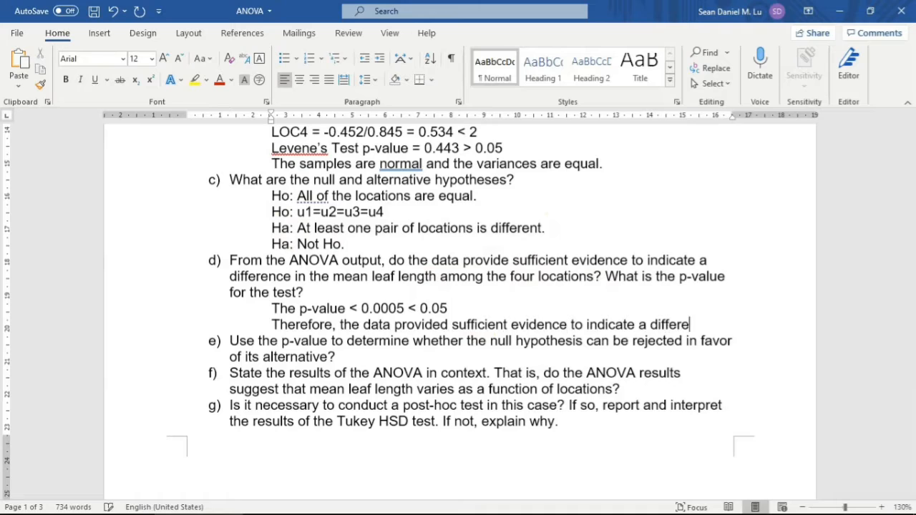
text(nce in the mean )
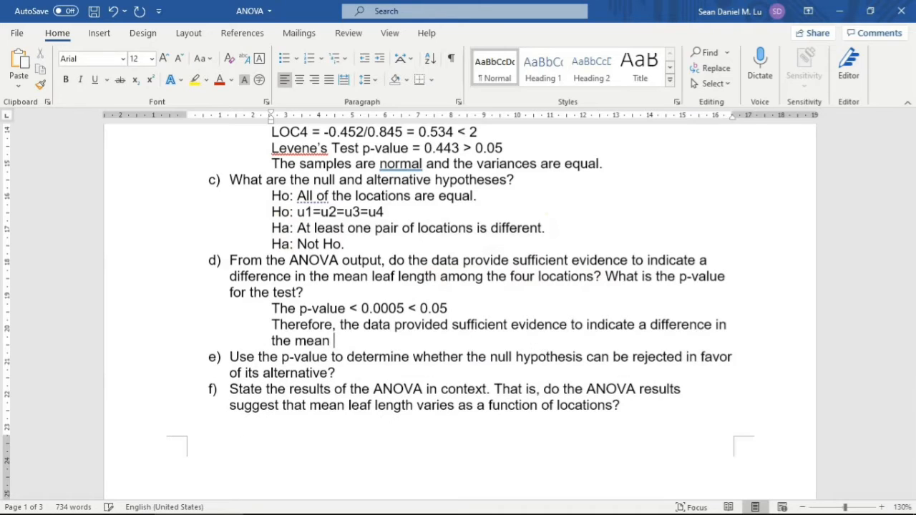
text(leaf length amo)
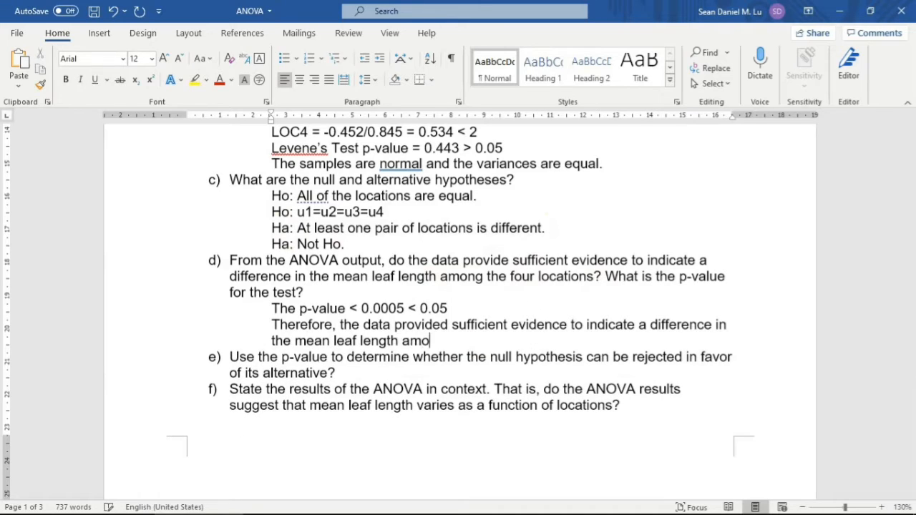
text(ng four locations.)
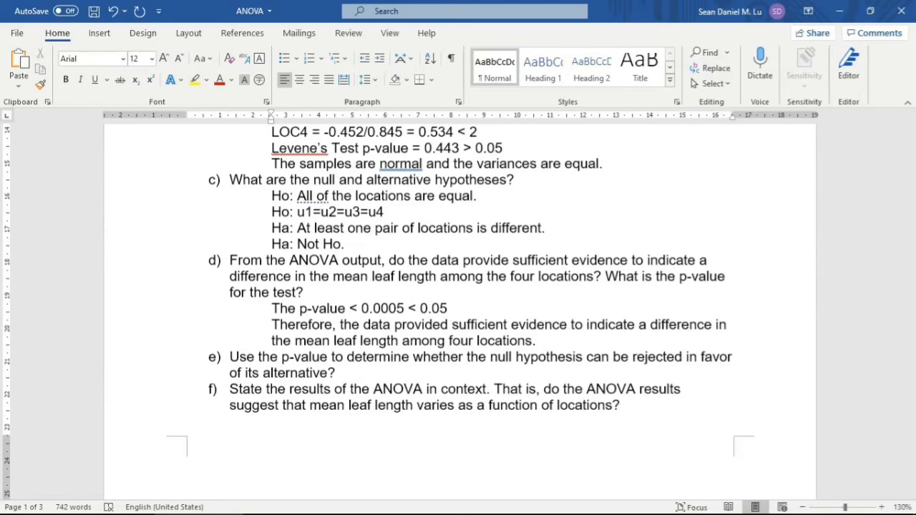
- Answer question e with the indented line "The p-value < 0.0005 < 0.05 therefore we can reject the null hypothesis."
click(428, 366)
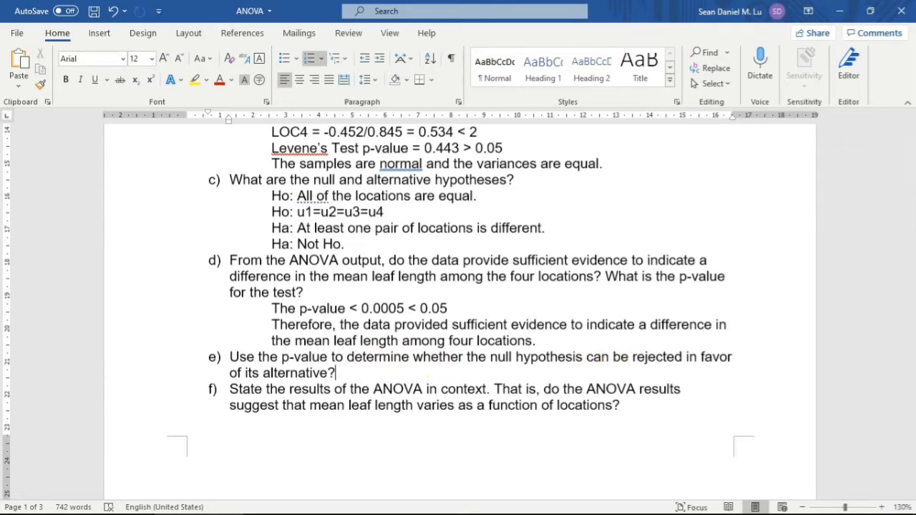
key(Return)
text(The p-val)
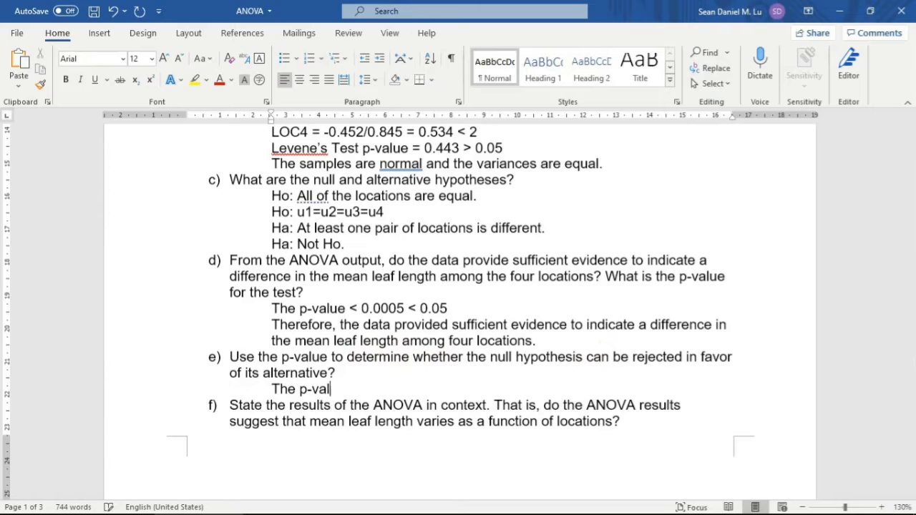
text(ue < 0.00)
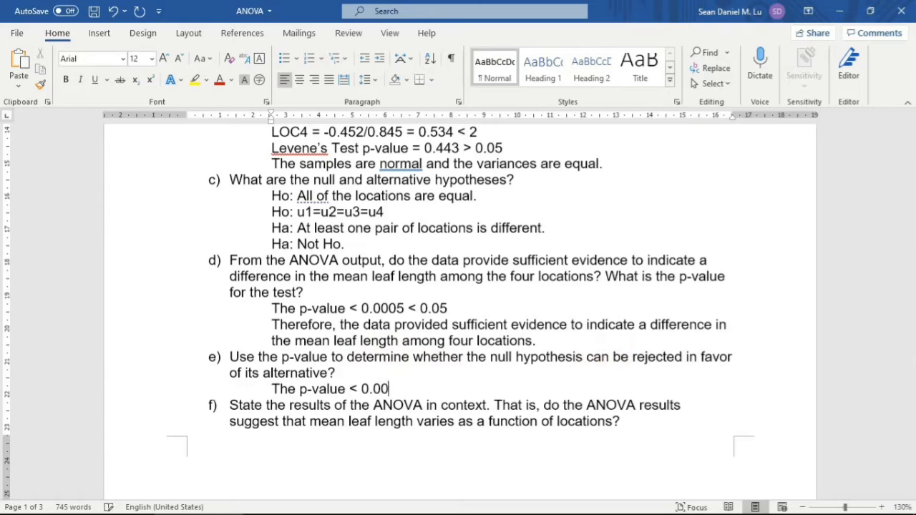
text(05 < 0.05 there)
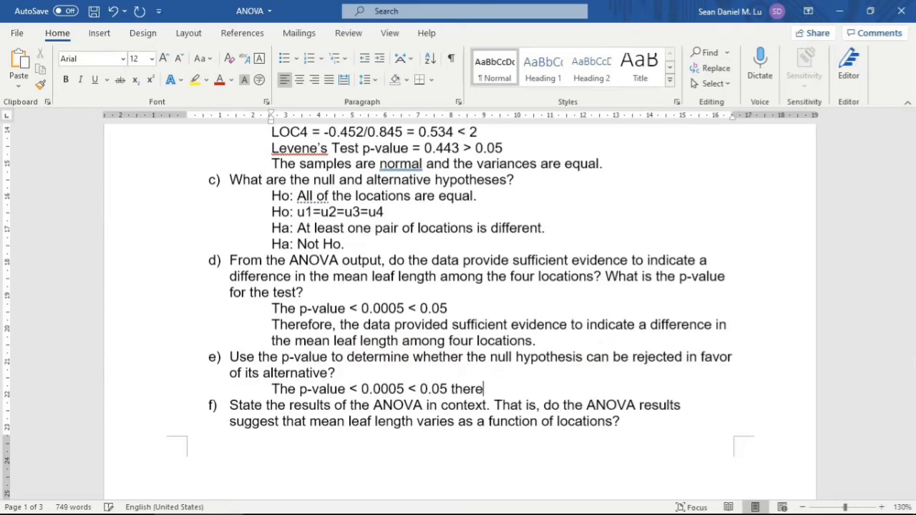
text(fore we can reject the null hypothesis.)
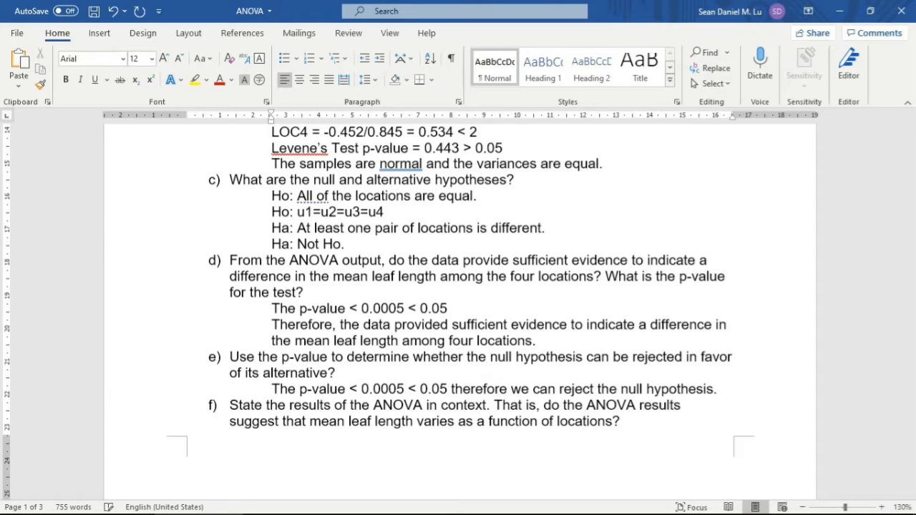
- Answer question f with the indented line "The ANOVA results suggests that the mean leaf length varies as a function of locations."
scroll(303, 413, down, 2)
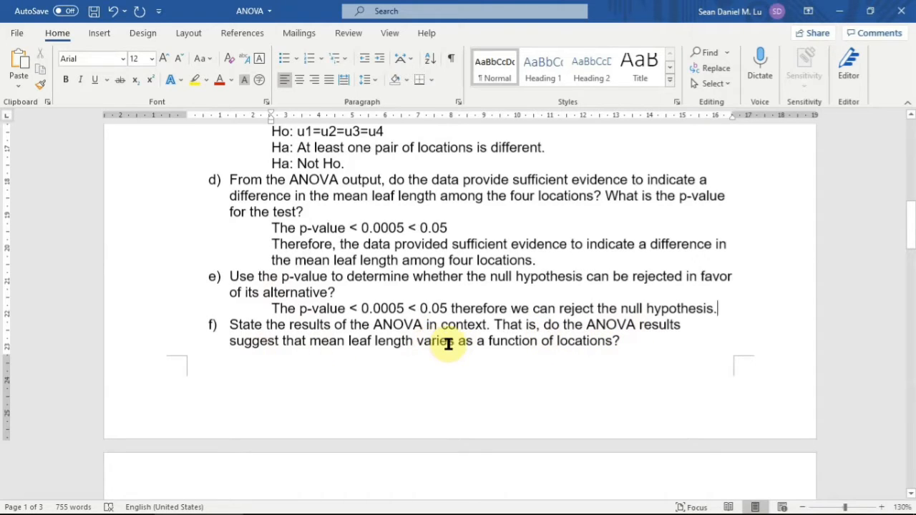
key(Return)
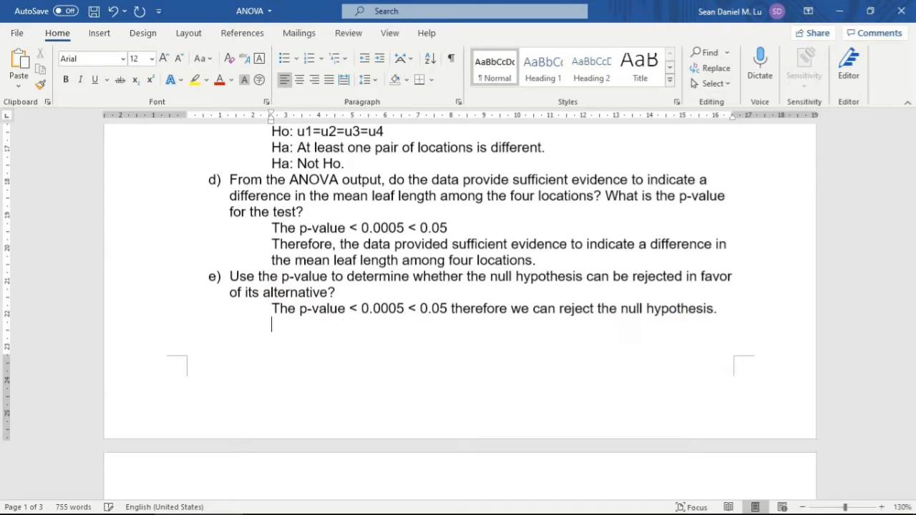
scroll(683, 335, down, 3)
text(The)
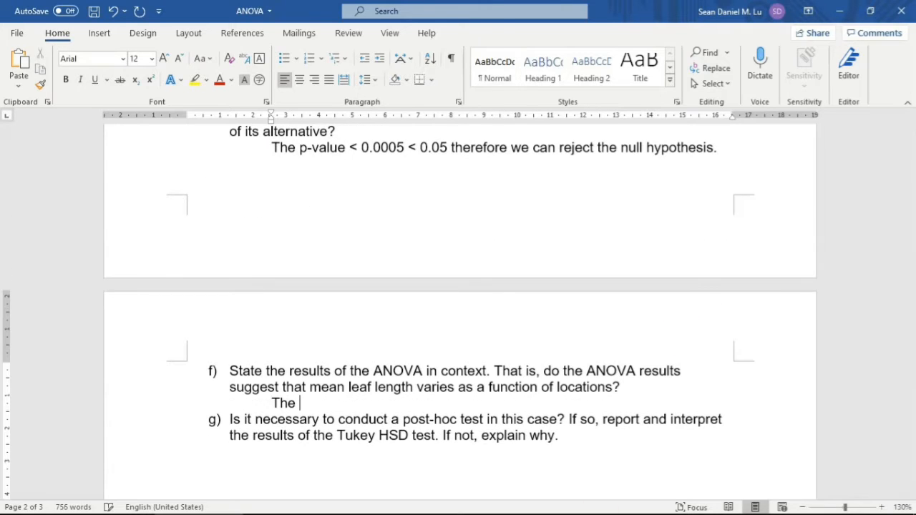
key(Caps_Lock)
text(ANOVA)
key(Caps_Lock)
text(resu)
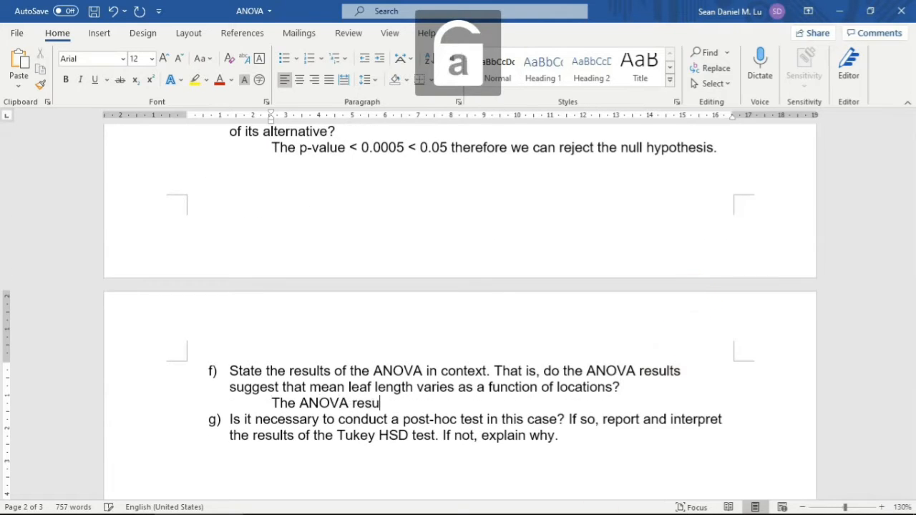
text(lts suggests that the)
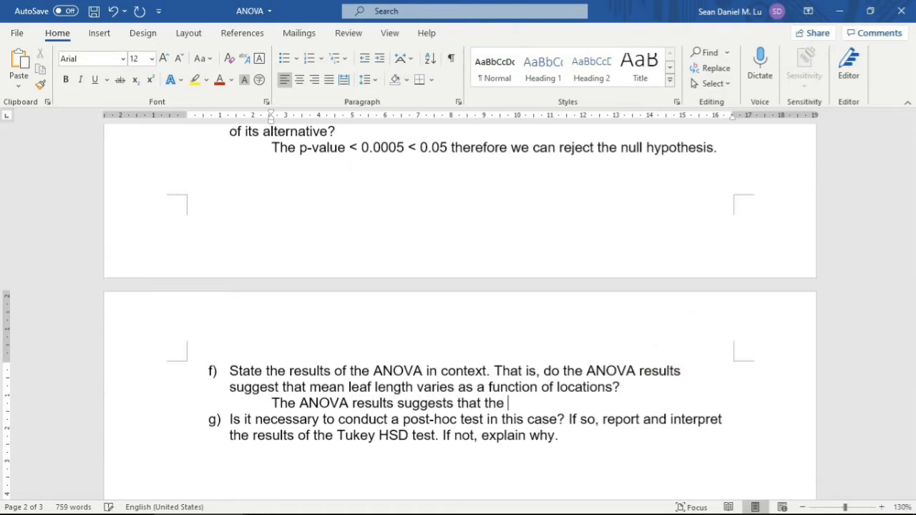
text(mean leaf length varies as a)
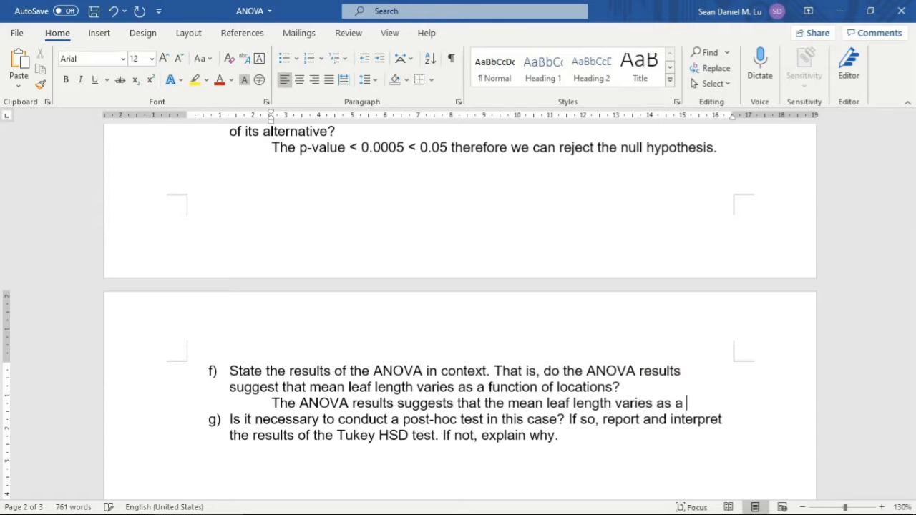
text(function )
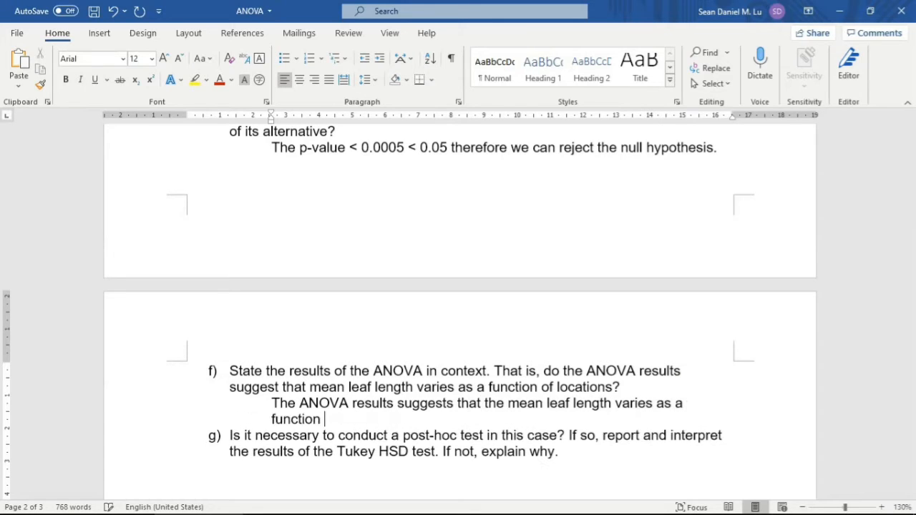
text(of locations.)
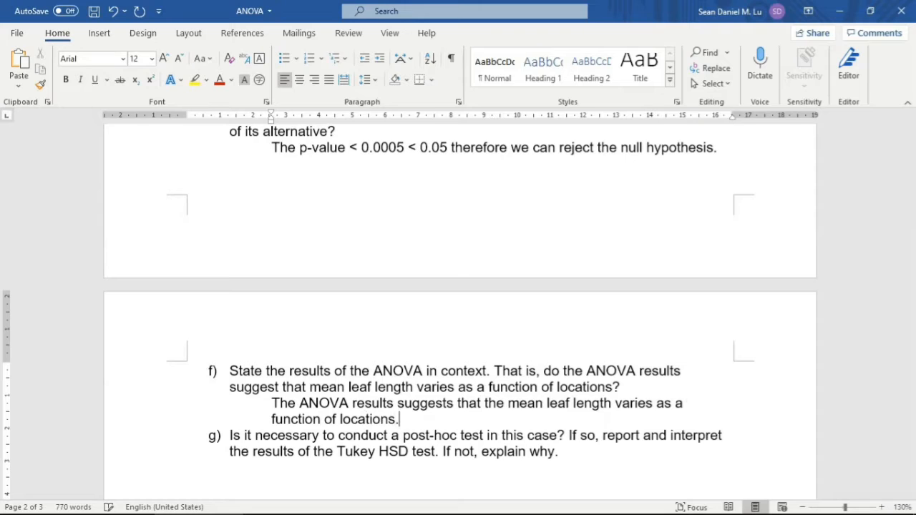
- Begin the answer to question g with the indented line "It is necessary to conduct a post hoc test."
scroll(695, 337, down, 3)
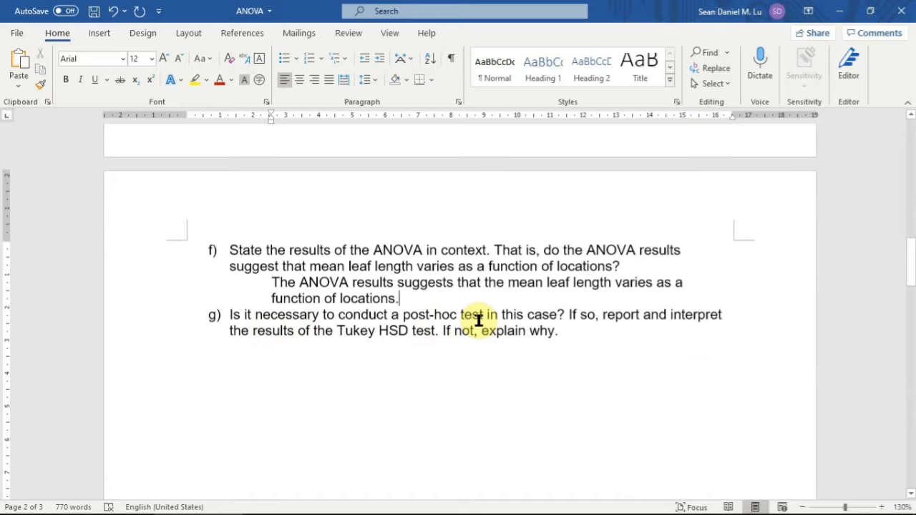
click(597, 330)
key(Return)
key(BackSpace)
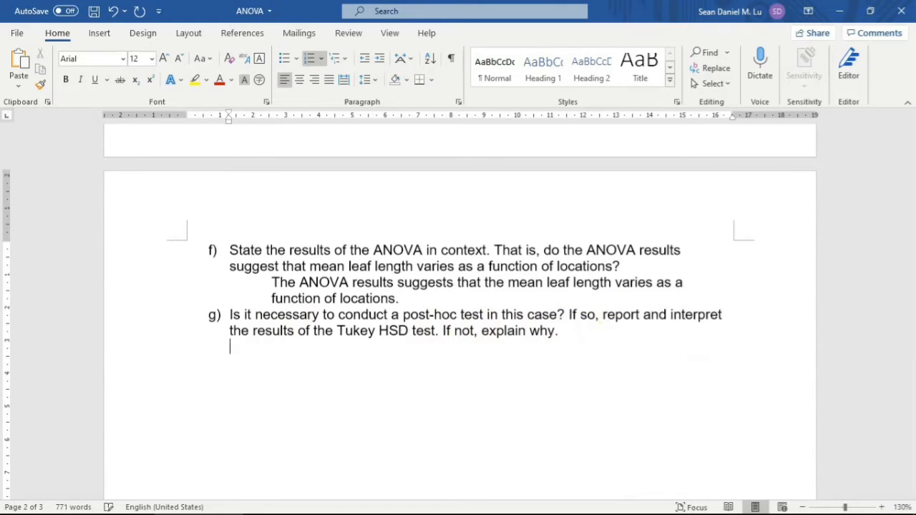
key(Tab)
text(Ye)
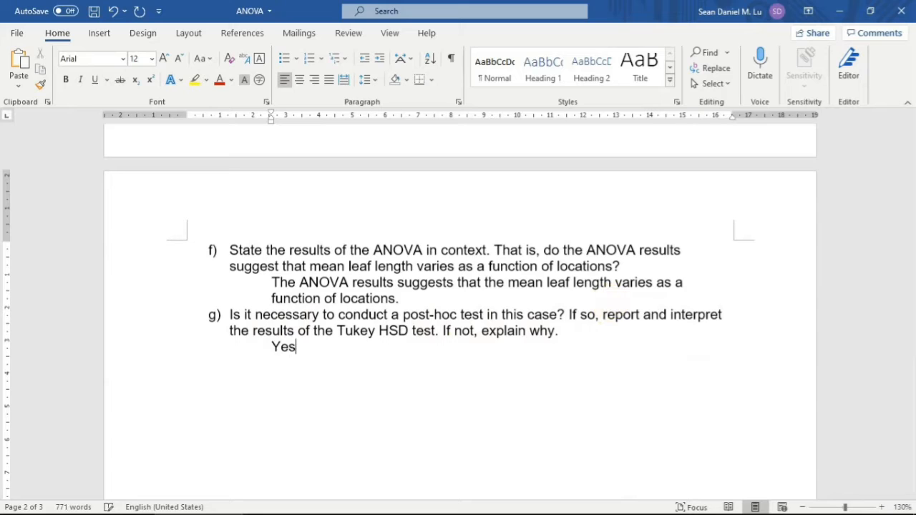
text(It is nec)
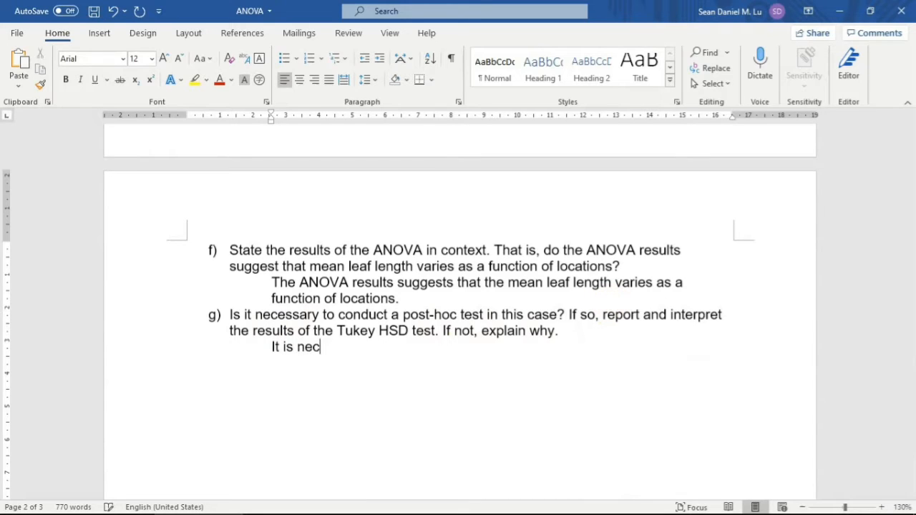
text(essary to co)
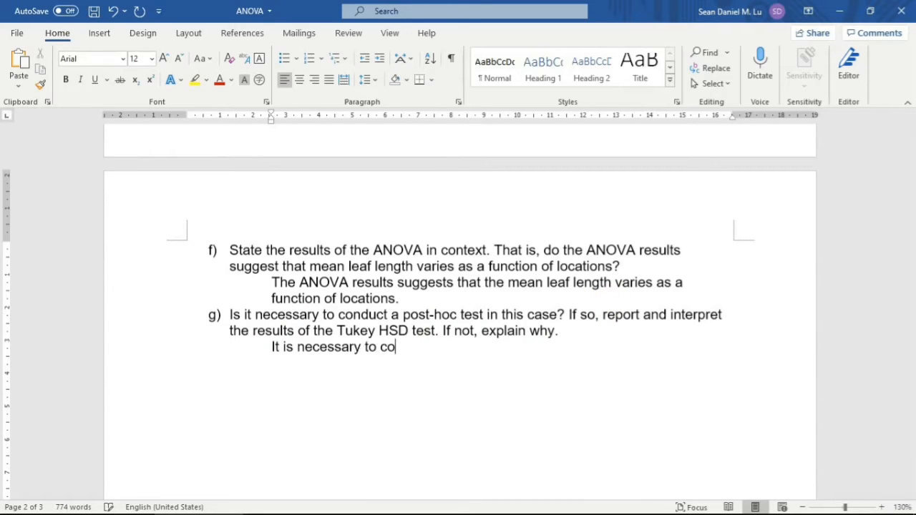
text(nduct a post hoc test.)
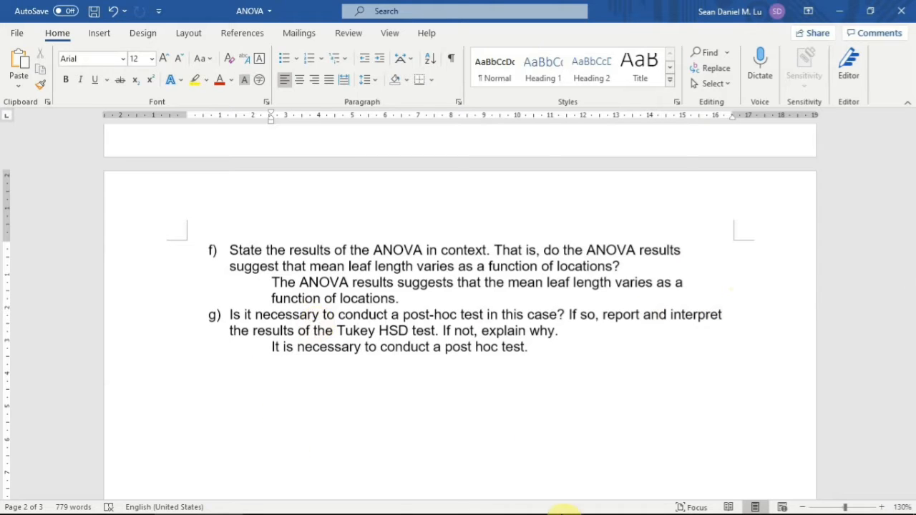
- Switch to the SPSS output and examine the Tukey HSD Multiple Comparisons table for location pairs with significant mean differences
click(632, 503)
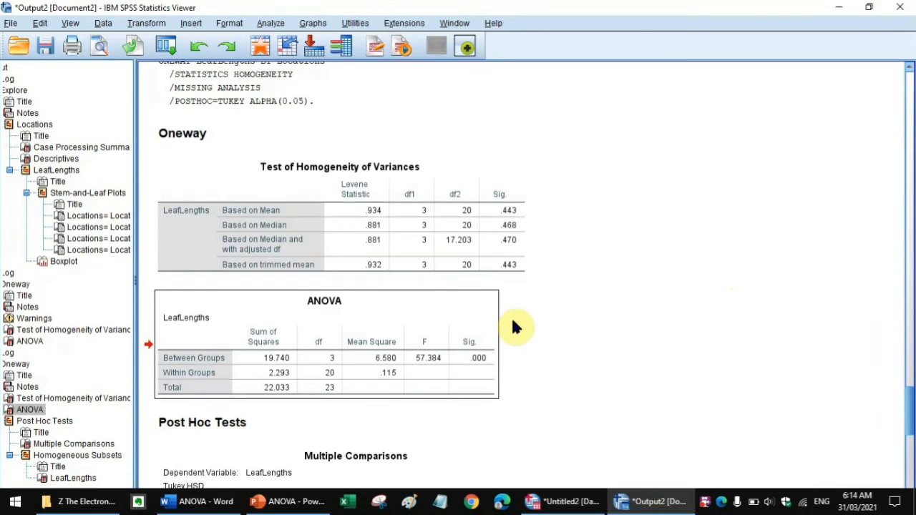
scroll(514, 322, down, 2)
scroll(635, 265, down, 3)
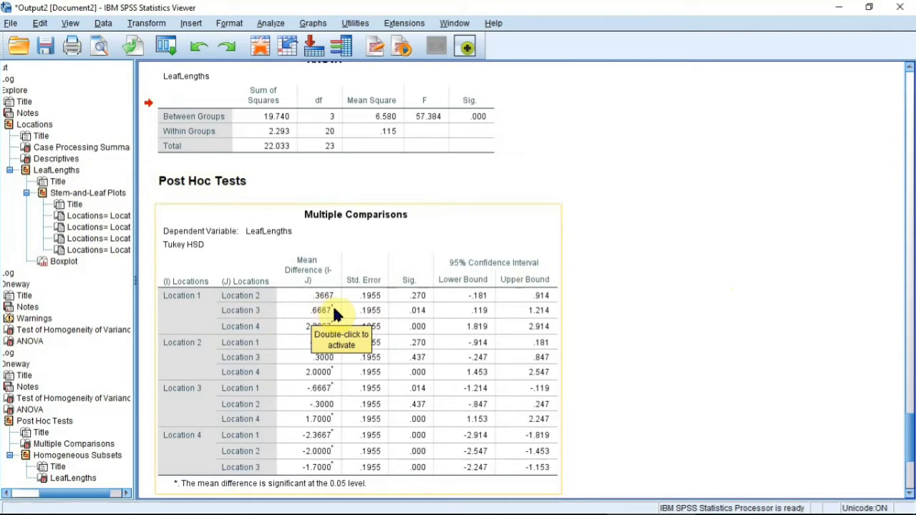
scroll(600, 274, down, 2)
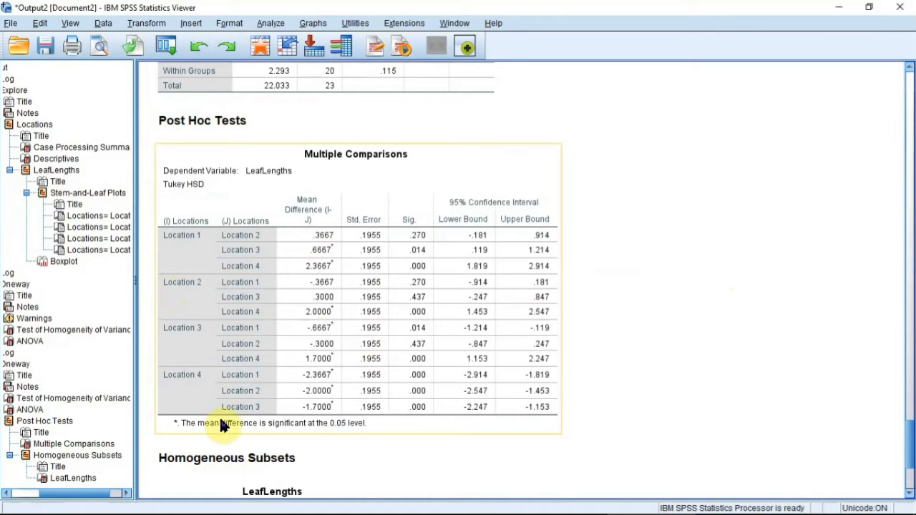
click(142, 313)
click(201, 290)
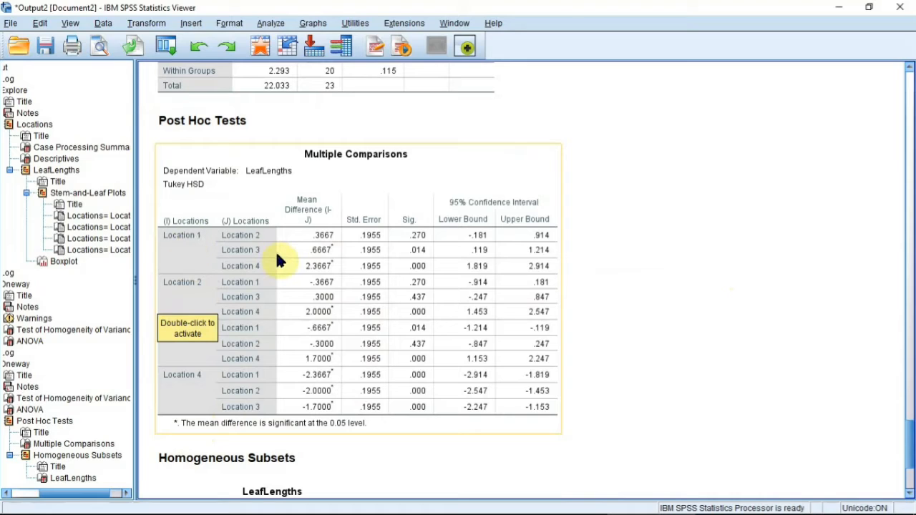
click(148, 223)
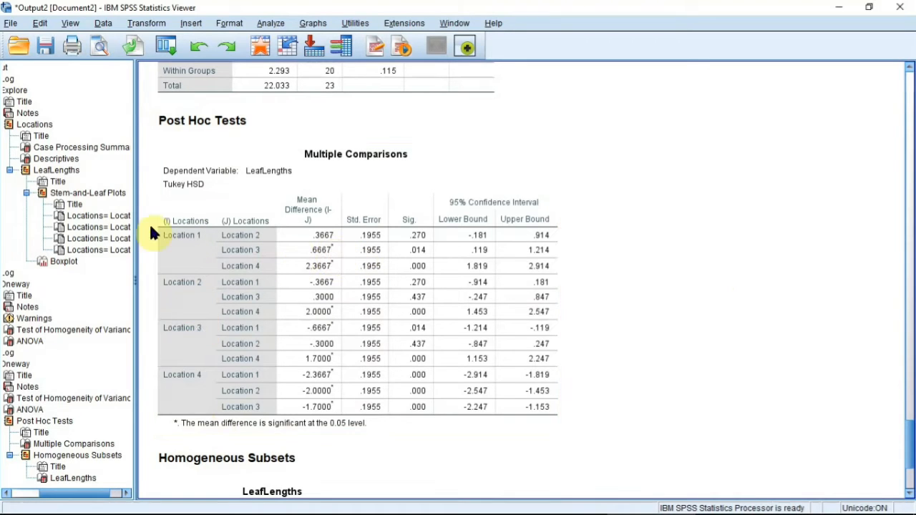
click(166, 226)
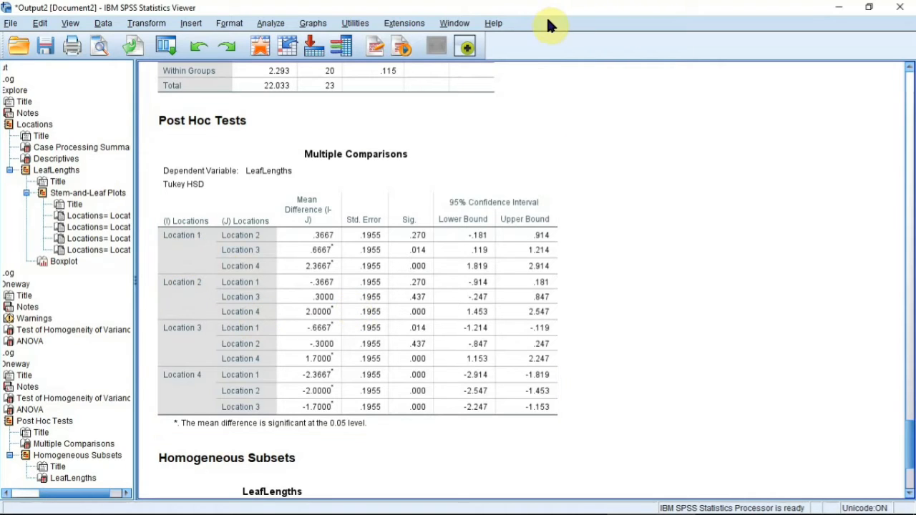
click(290, 452)
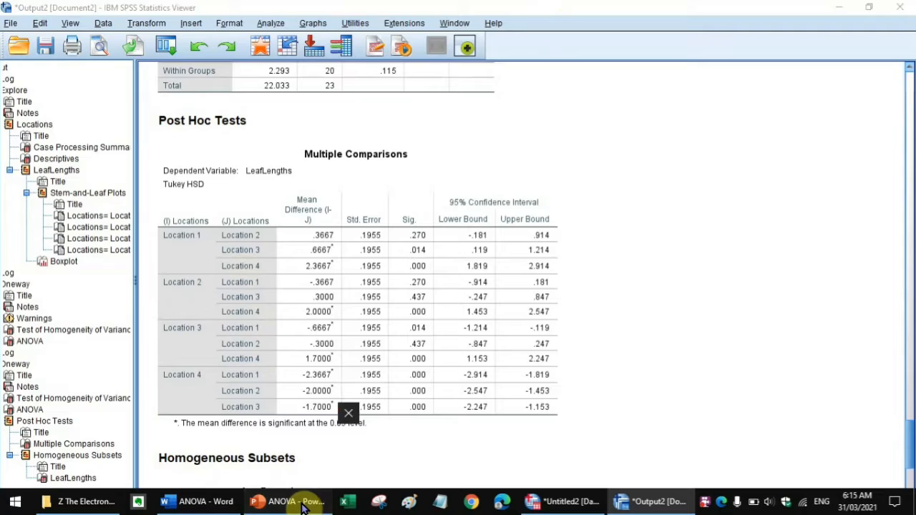
- Return to the Word worksheet and list "Location 1 and 3", "Location 2 and 4" and "Location 3 and 4" on separate lines under answer g
click(286, 501)
click(169, 504)
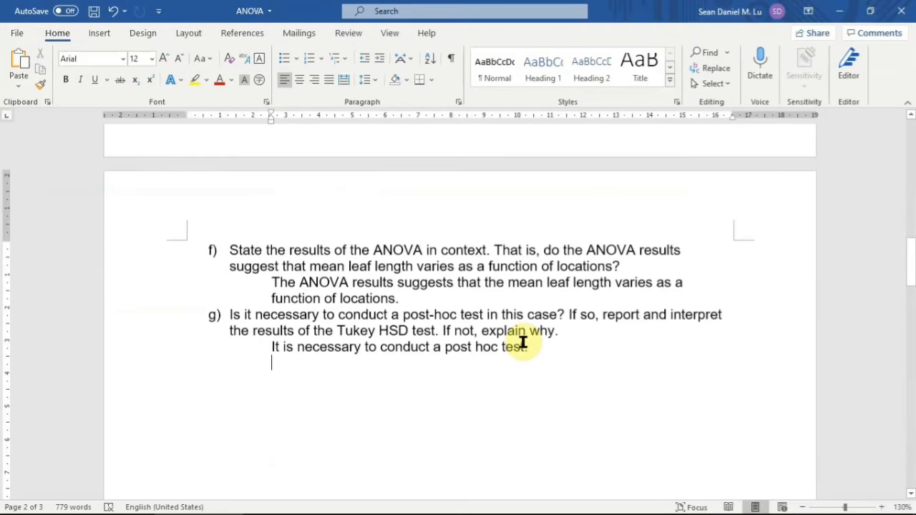
text(Location 1 and 3)
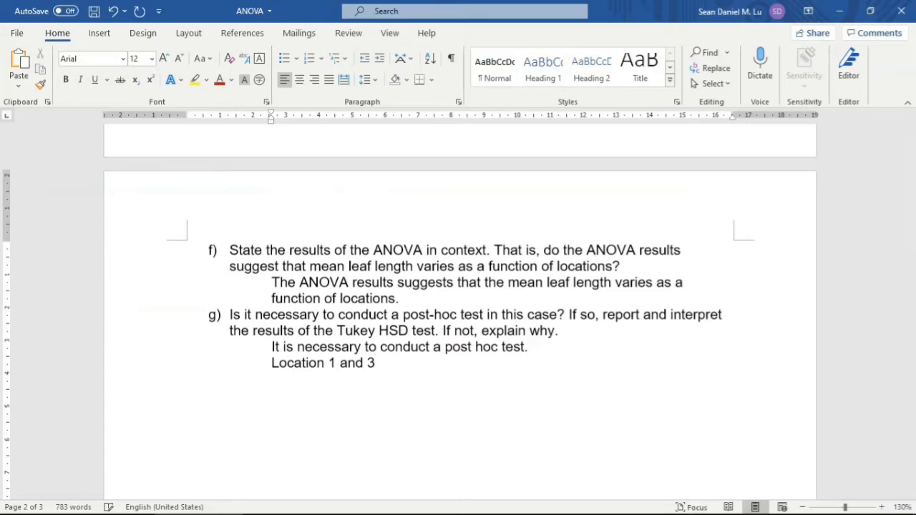
key(Return)
text(Location 2 and 4)
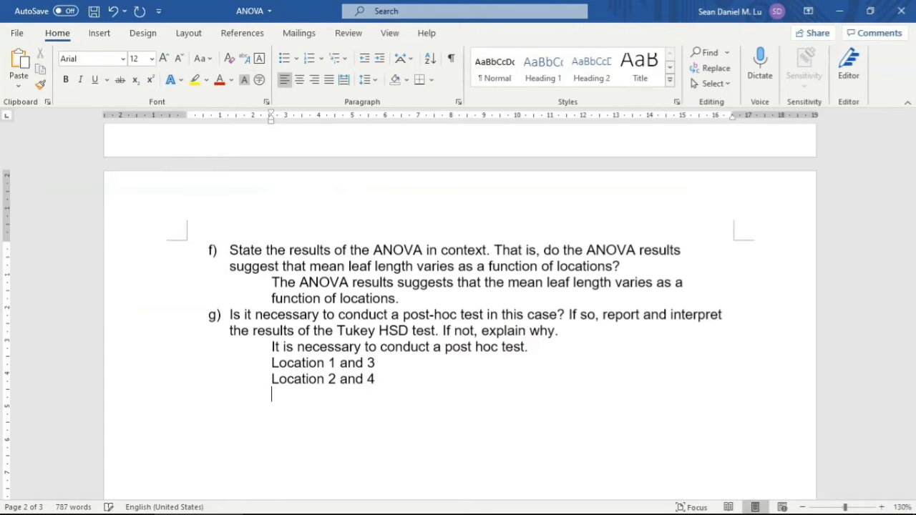
text(Location 3 and 4)
- Recheck the SPSS Multiple Comparisons table, then add the line "Location 1 and 4" to the list of pairs in Word
click(651, 504)
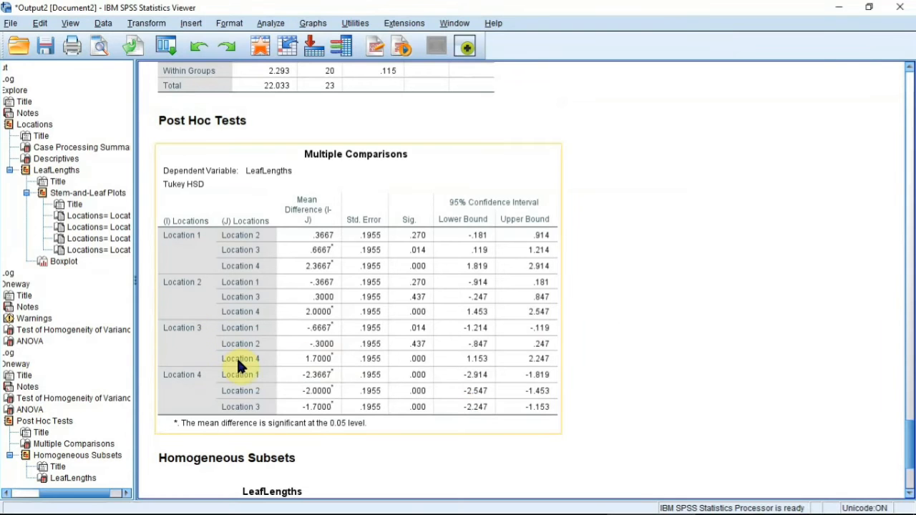
click(215, 504)
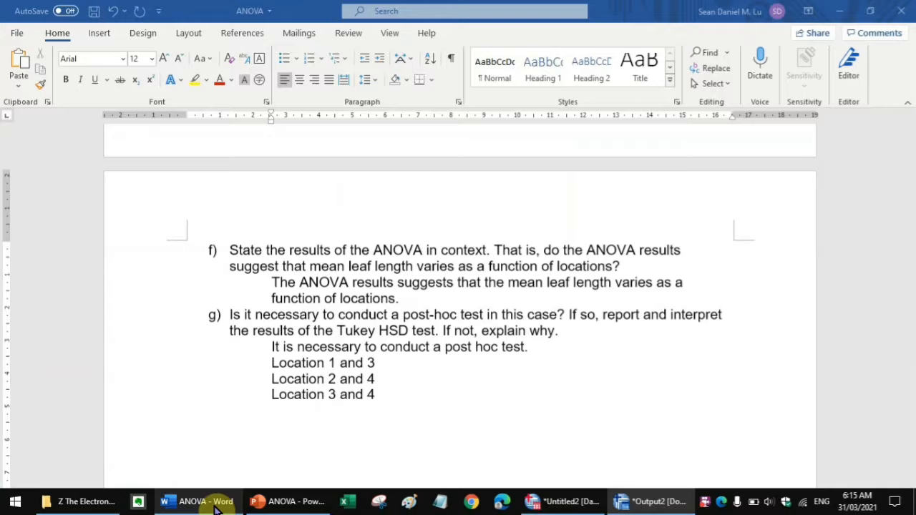
key(Return)
text(Location 1 and 4)
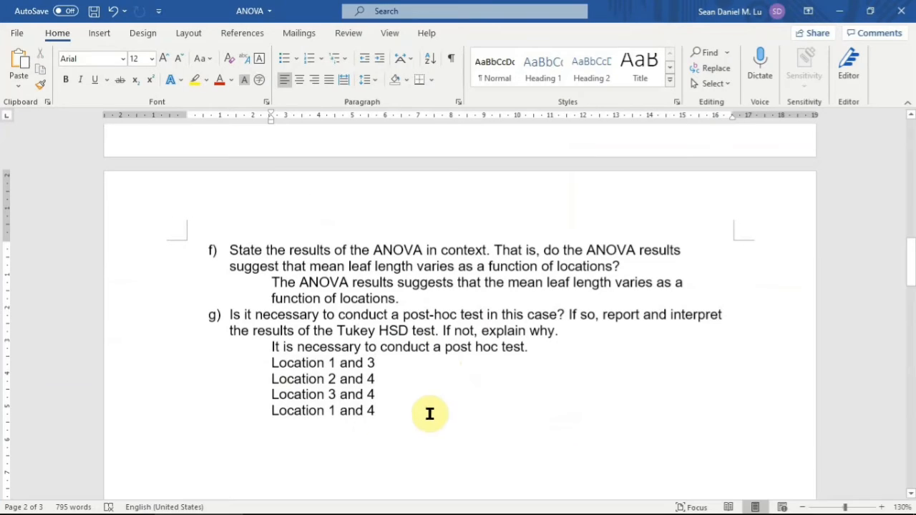
- Merge the four location pairs into one comma-separated line, with "and" before "Location 1 and 4"
drag(377, 411, 268, 366)
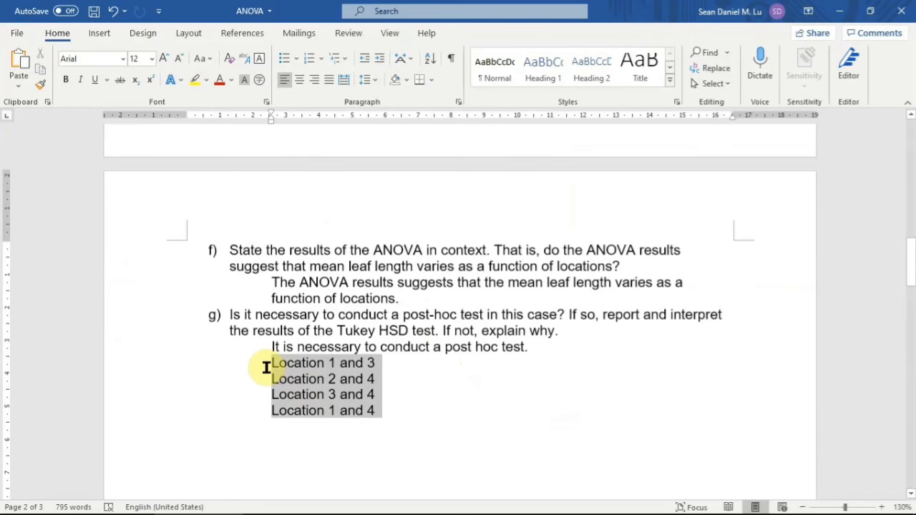
click(384, 436)
click(393, 363)
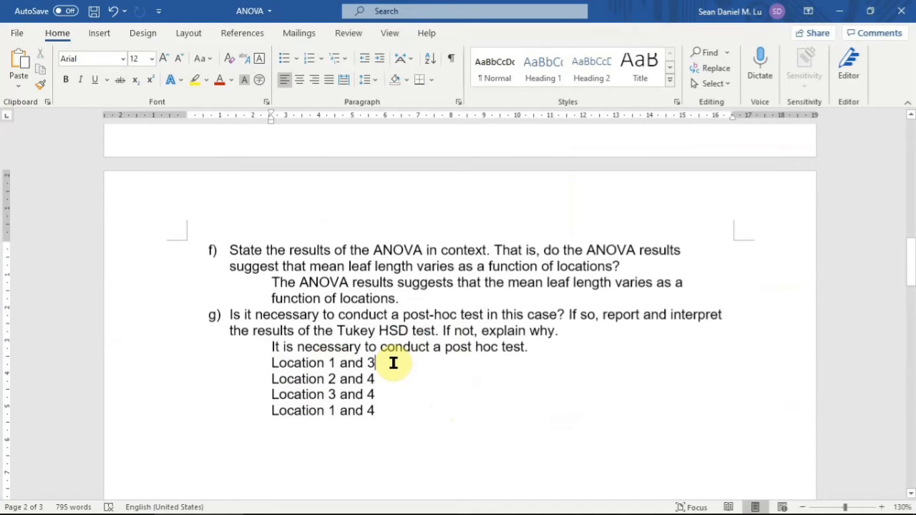
key(Delete)
text(, Location 2 and 4)
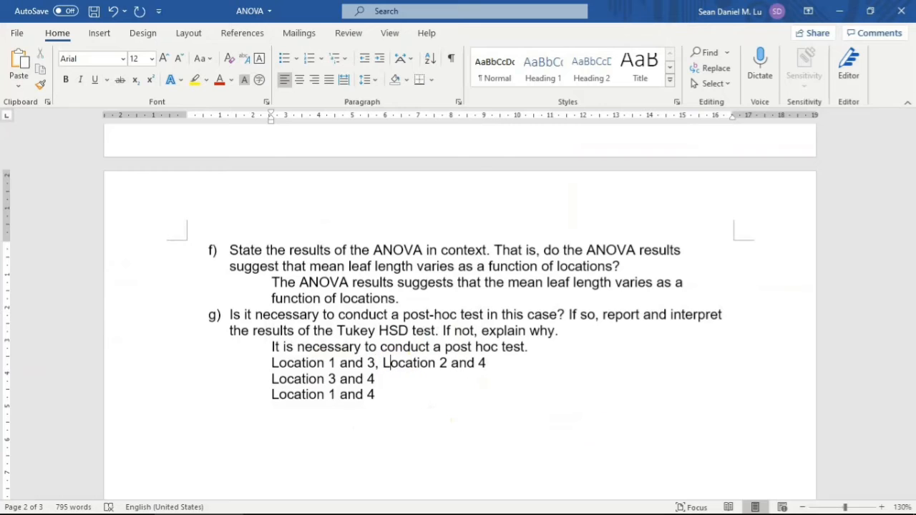
click(394, 355)
click(562, 364)
key(Delete)
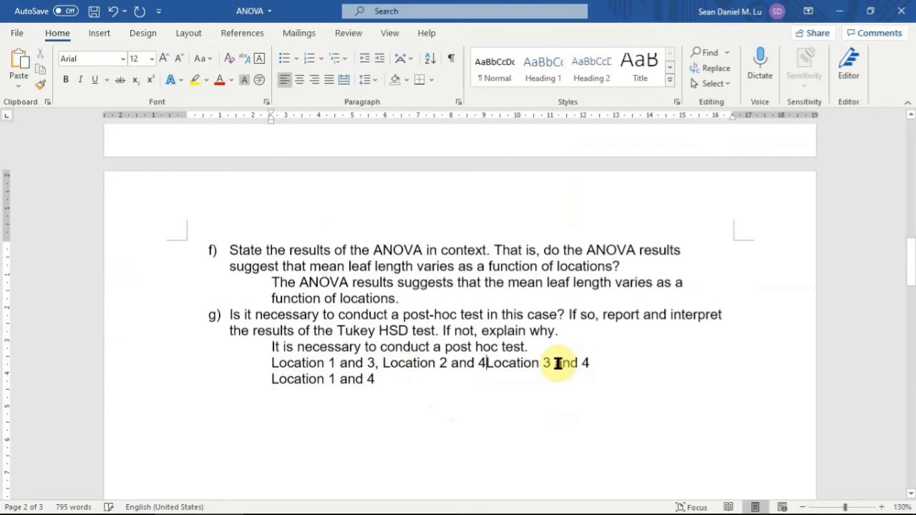
text(,)
click(641, 362)
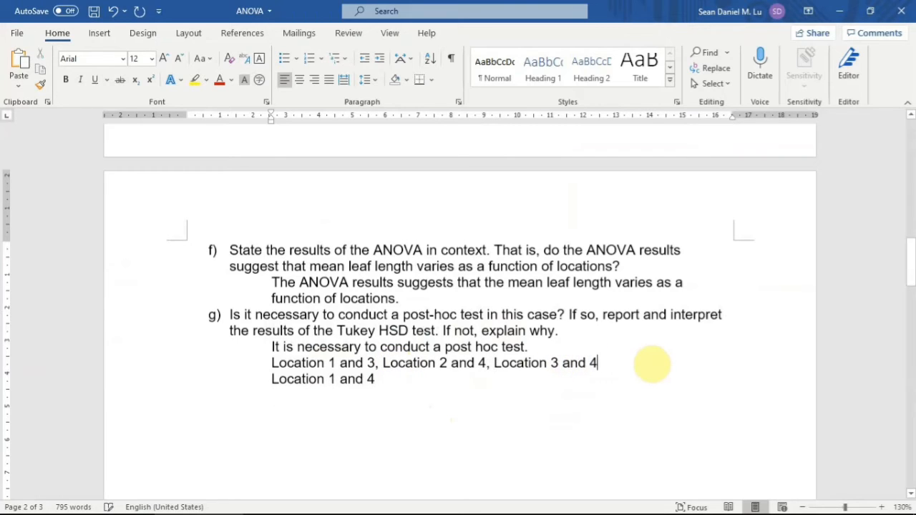
key(Delete)
text(, )
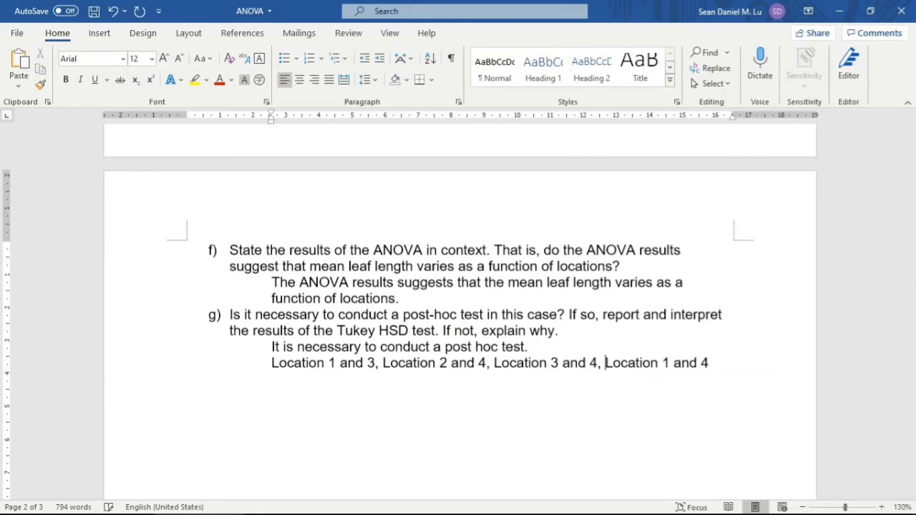
text(and)
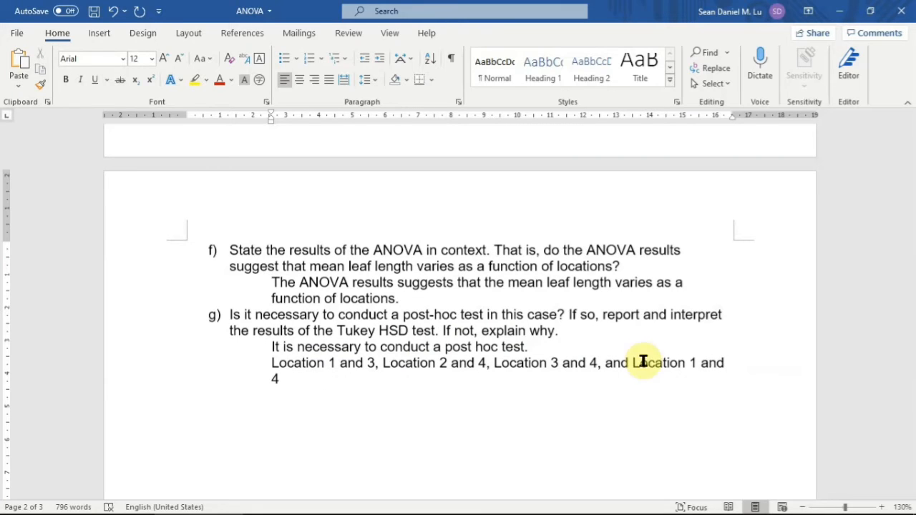
- Complete the location pairs sentence under answer g with ", have a significant difference from each other."
click(678, 411)
click(623, 380)
text(, have a significant dif)
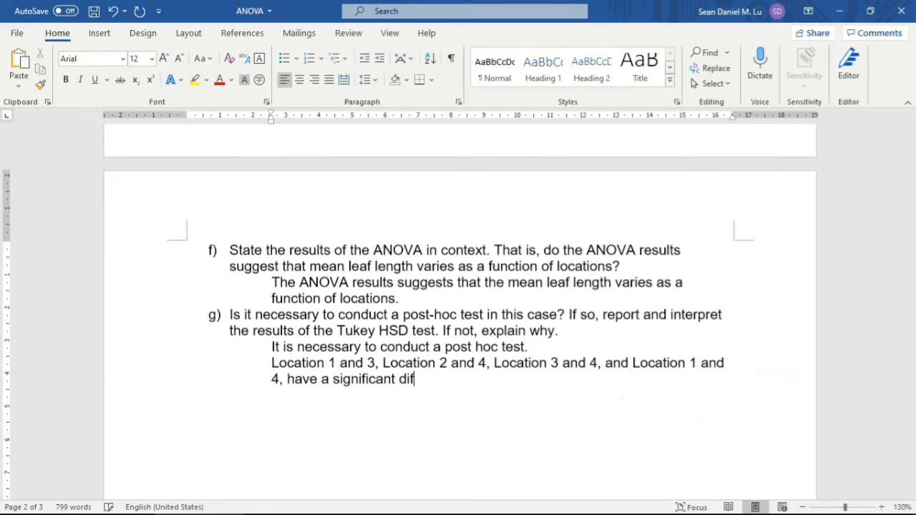
text(ference from e)
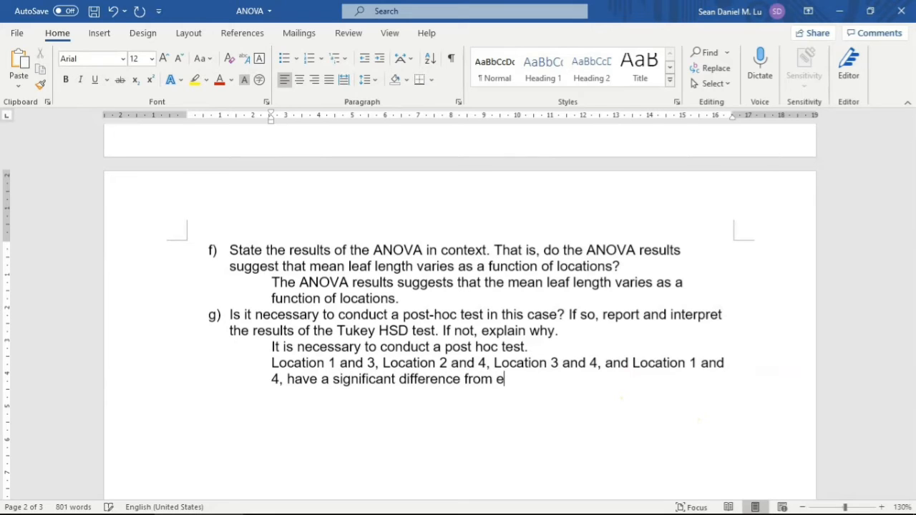
text(ach other.)
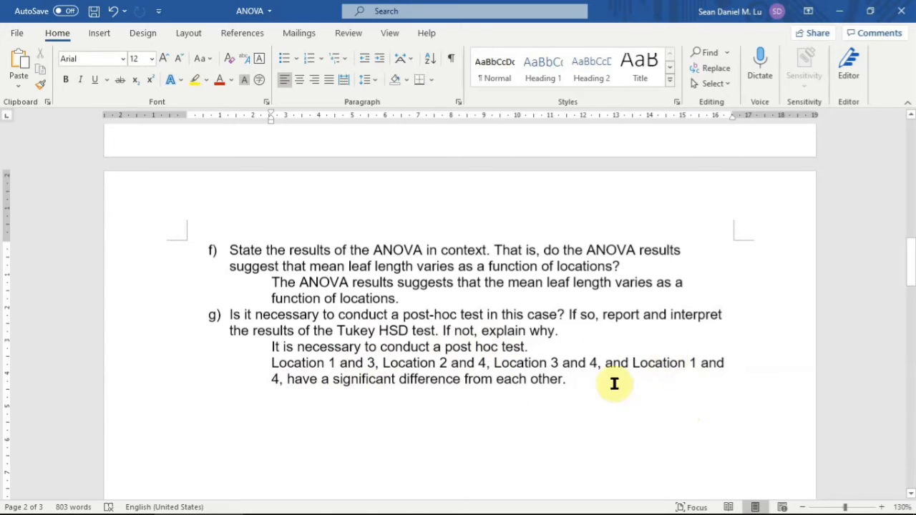
- Review the alternative hypothesis in question 1c, and read question 2's description, training program table and part a
scroll(583, 402, up, 15)
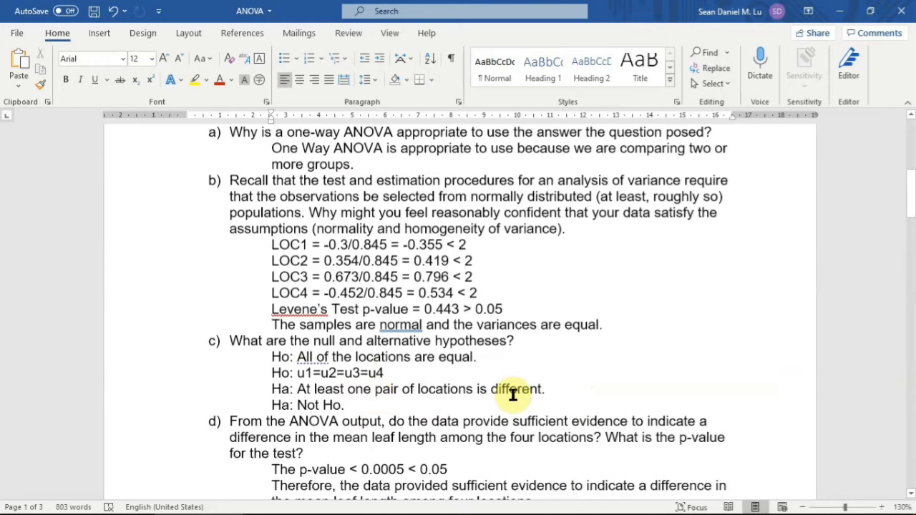
drag(549, 390, 243, 393)
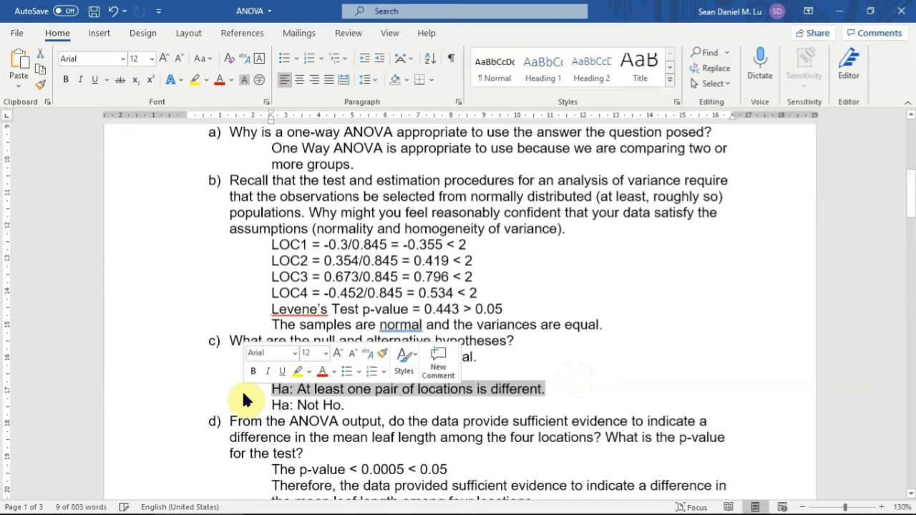
scroll(602, 409, down, 4)
scroll(602, 408, down, 5)
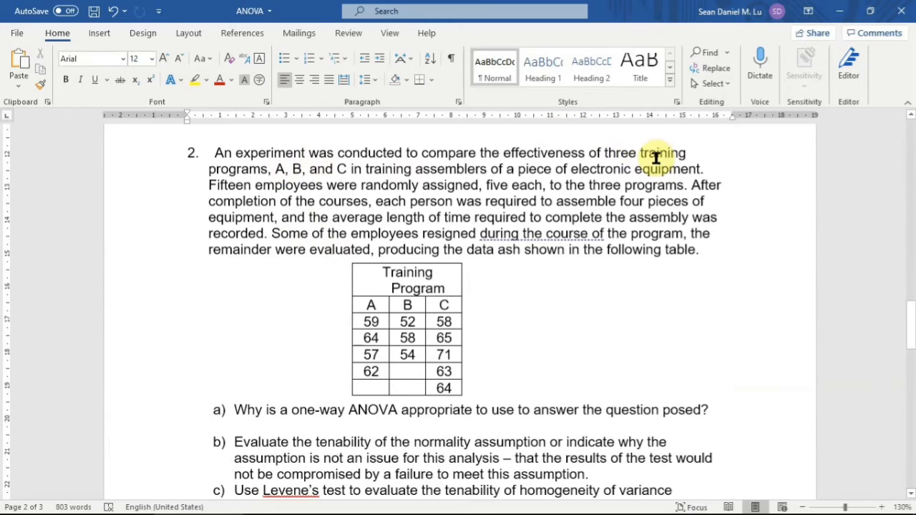
drag(276, 169, 344, 163)
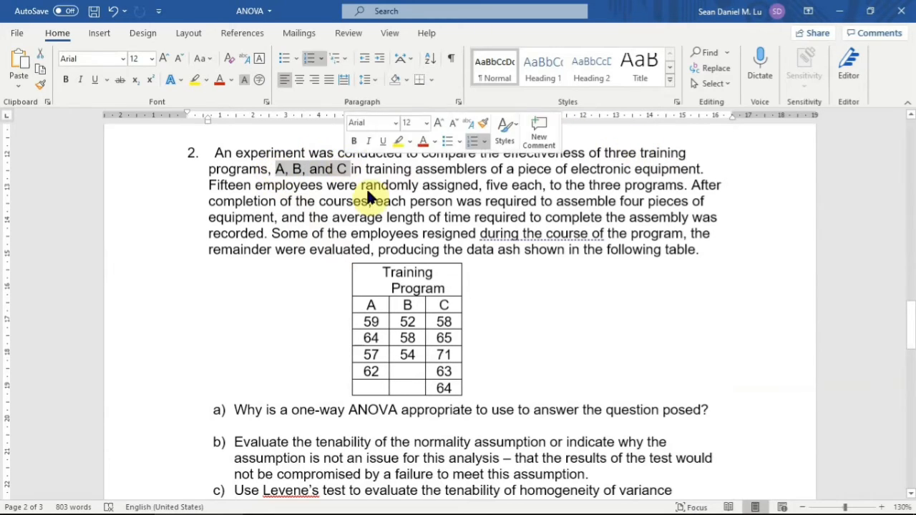
drag(368, 303, 453, 305)
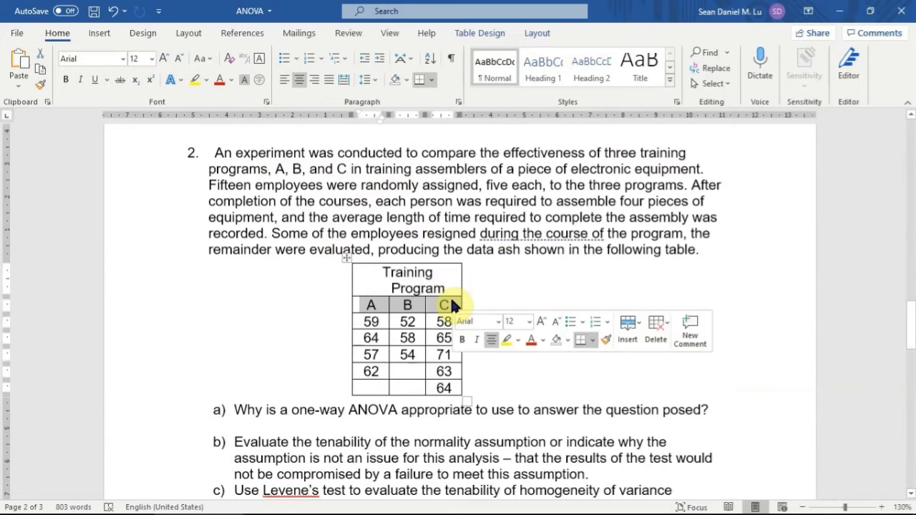
click(320, 185)
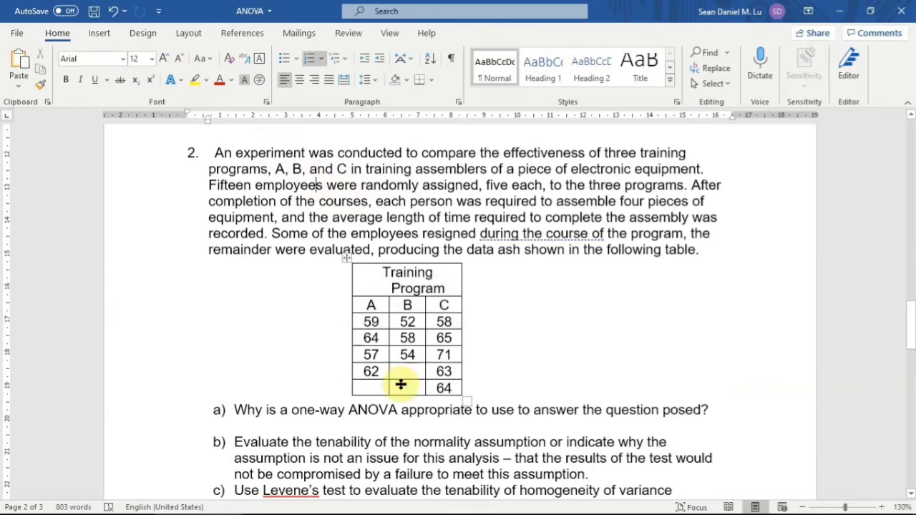
drag(370, 323, 445, 386)
click(426, 185)
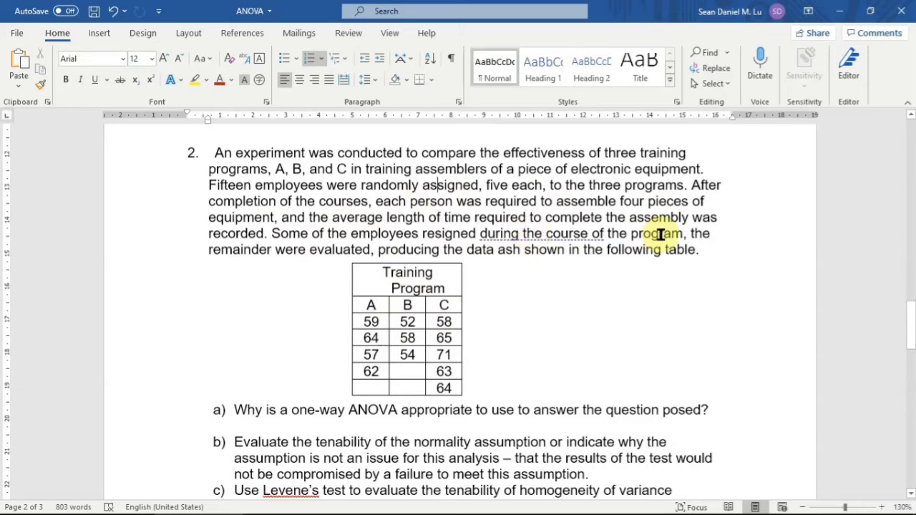
click(413, 377)
click(411, 385)
click(380, 385)
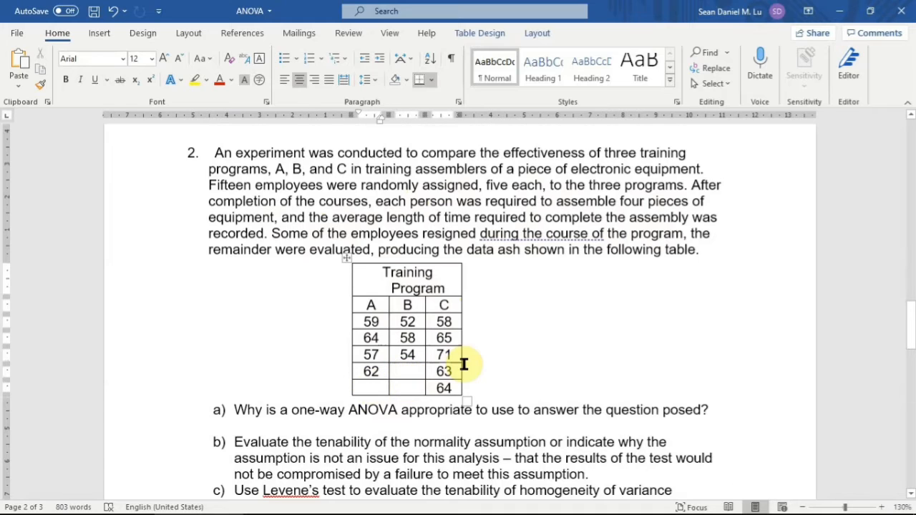
scroll(464, 364, down, 1)
click(278, 370)
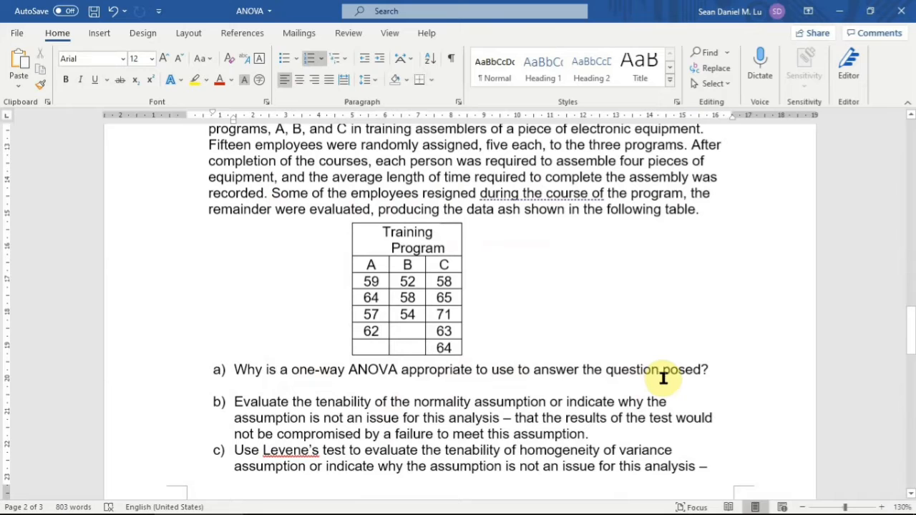
- Copy the answer to question 1a about One Way ANOVA being appropriate and paste it under question 2a
scroll(507, 371, up, 8)
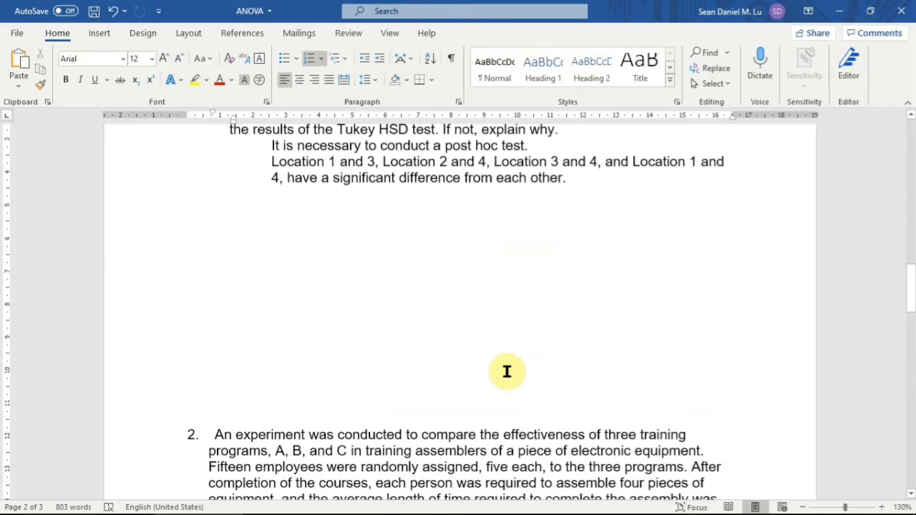
scroll(506, 371, up, 15)
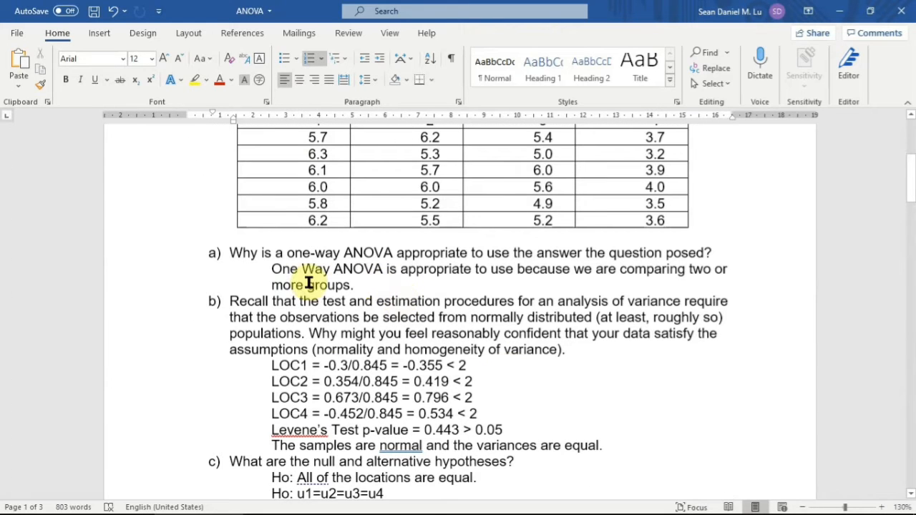
triple_click(310, 285)
key(ctrl+c)
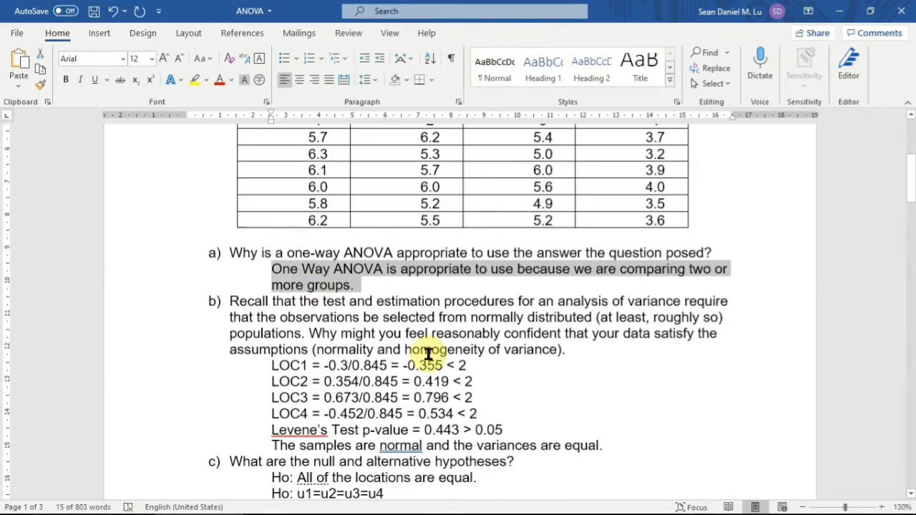
scroll(428, 356, down, 15)
scroll(397, 351, up, 10)
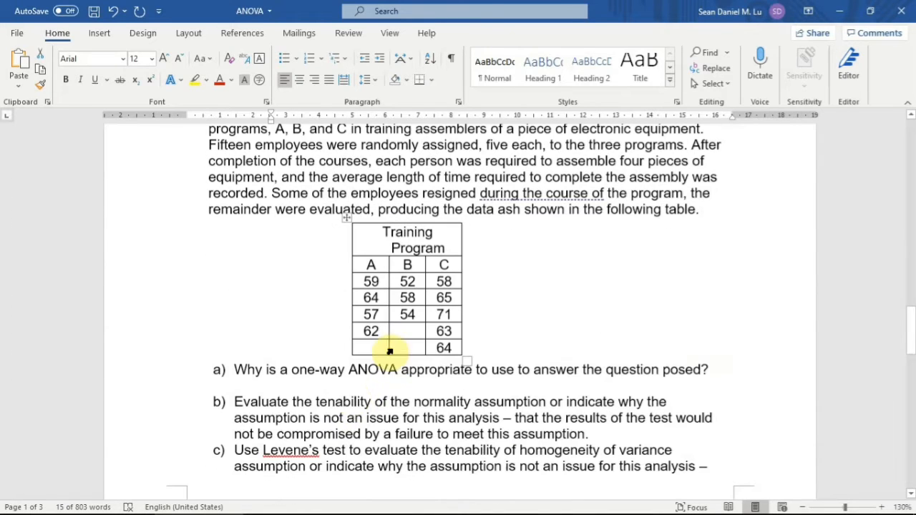
click(351, 388)
key(ctrl+v)
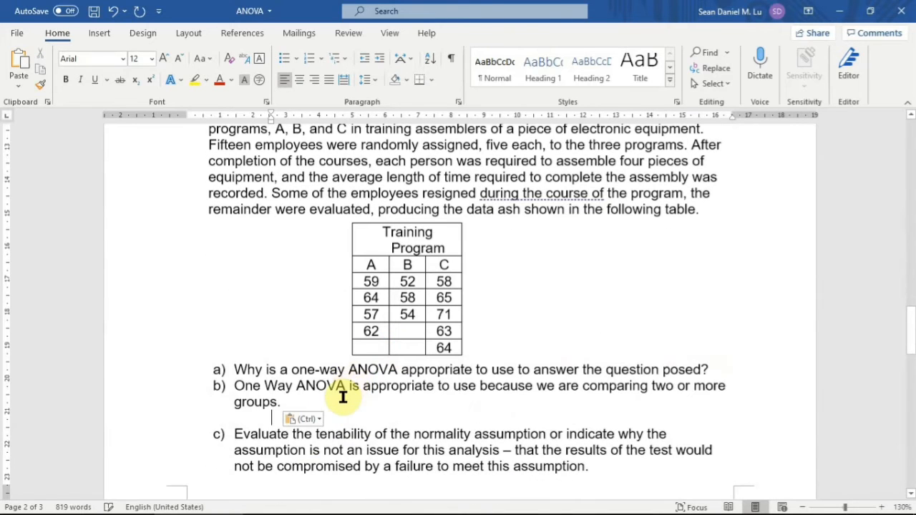
- Remove the list lettering from the pasted 2a answer, indent its first line, and add a blank line below it
click(235, 390)
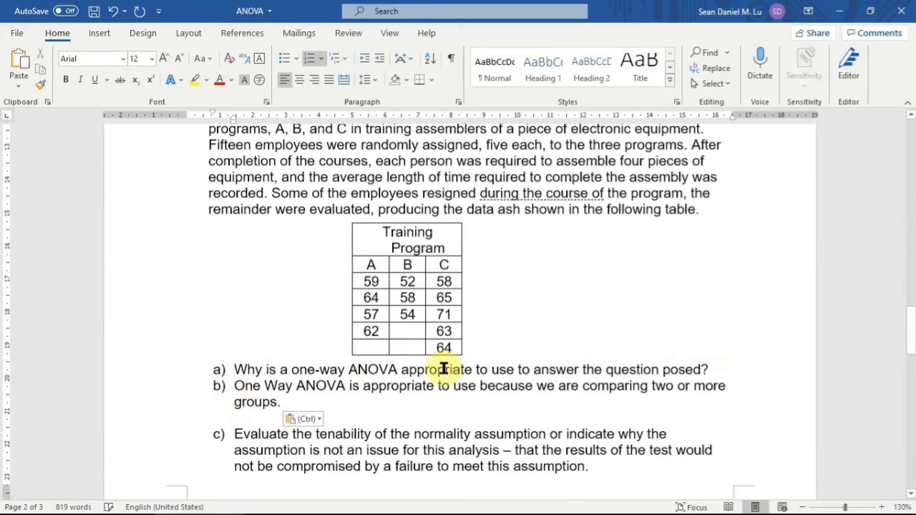
key(BackSpace)
key(Tab)
key(Tab)
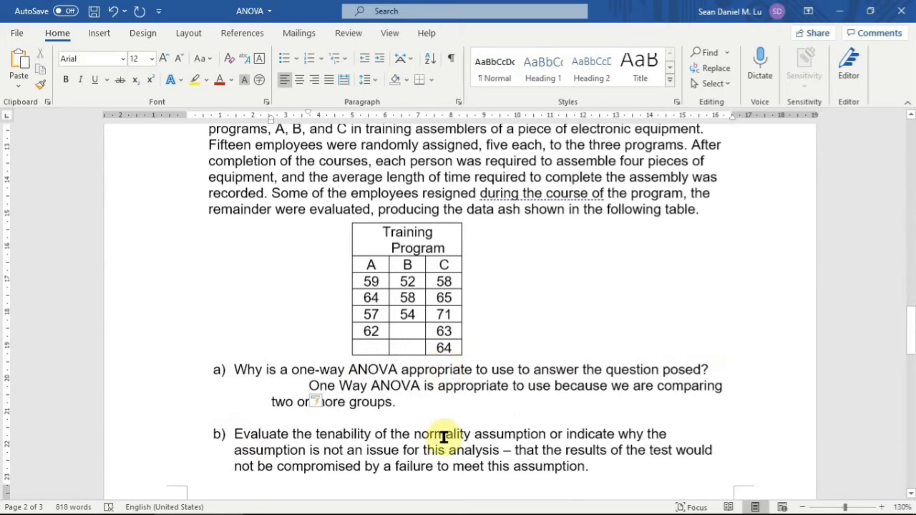
scroll(442, 430, down, 2)
click(405, 331)
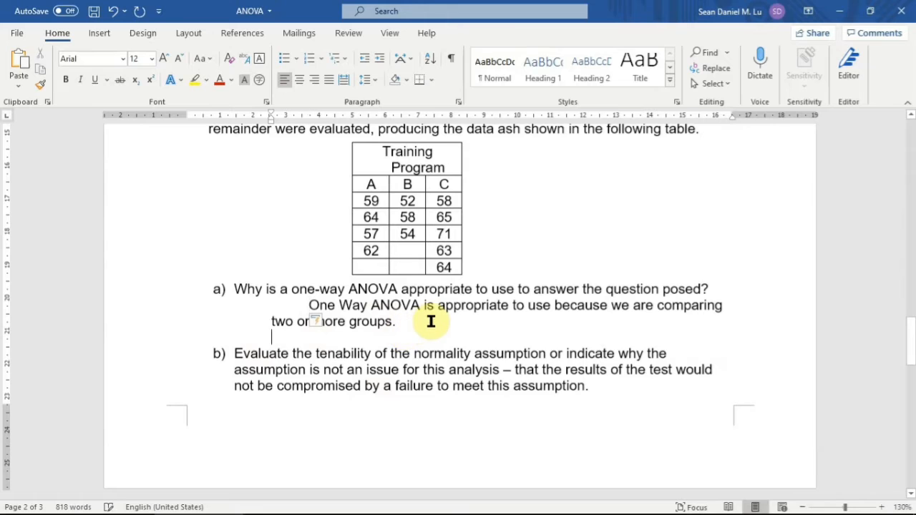
key(Return)
- Arrange the Word worksheet and SPSS side by side, with question 2's training program table enlarged beside the SPSS Data Editor
scroll(444, 408, down, 5)
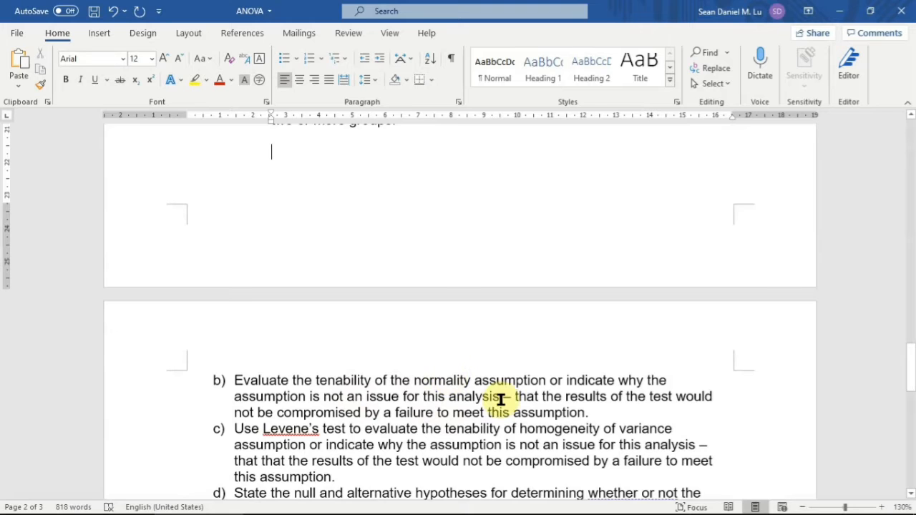
scroll(500, 397, up, 6)
scroll(398, 294, up, 3)
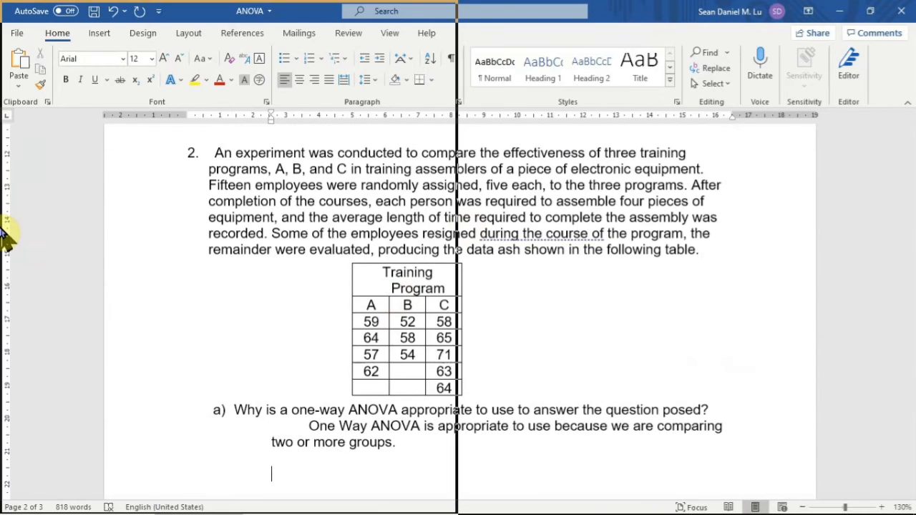
drag(1, 229, 0, 230)
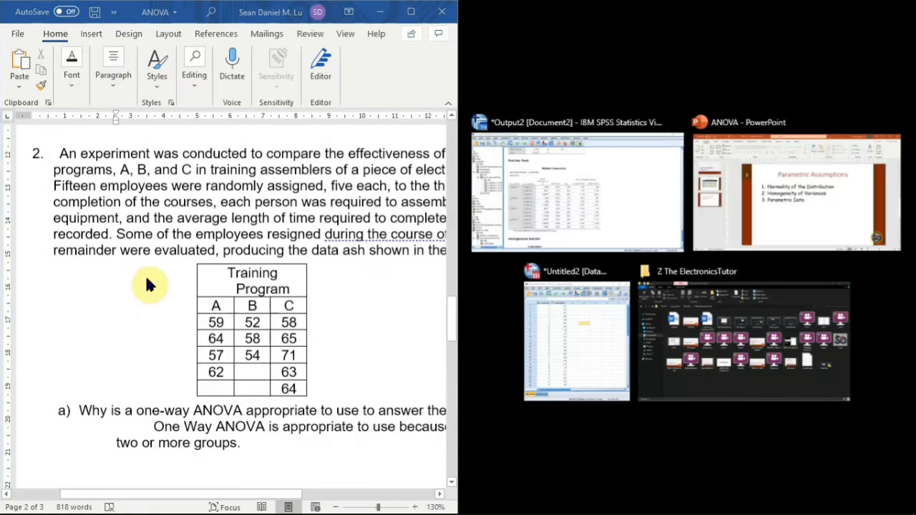
scroll(240, 300, up, 4)
click(642, 185)
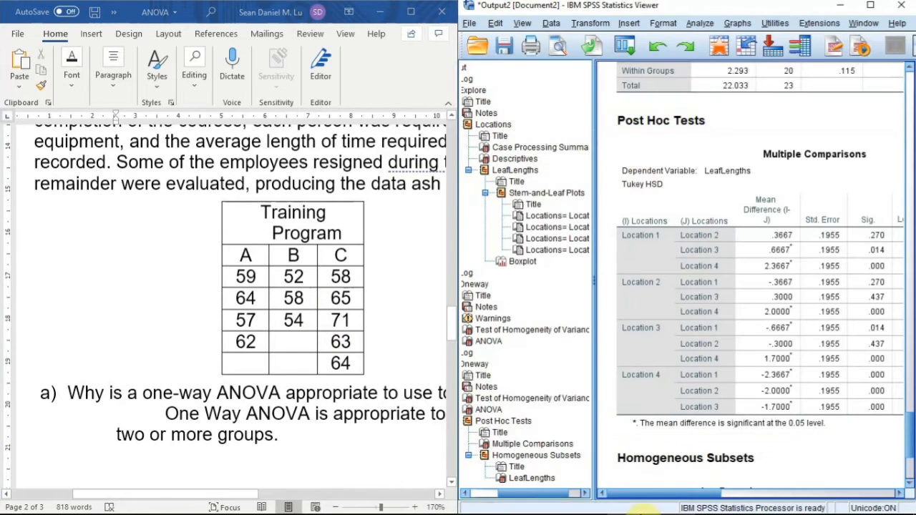
click(601, 501)
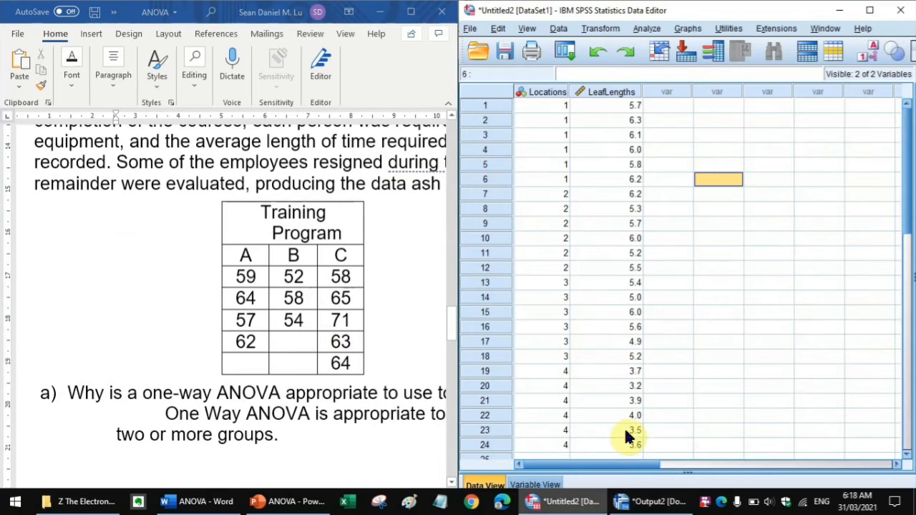
- Define a new SPSS variable named TrainingProgram with 0 decimals
double_click(662, 88)
text(Training)
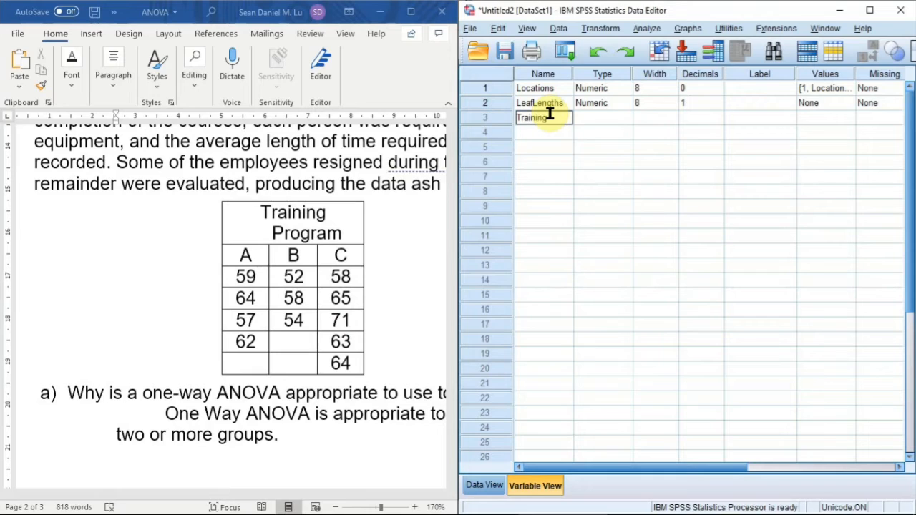
text(Program)
click(653, 177)
click(718, 114)
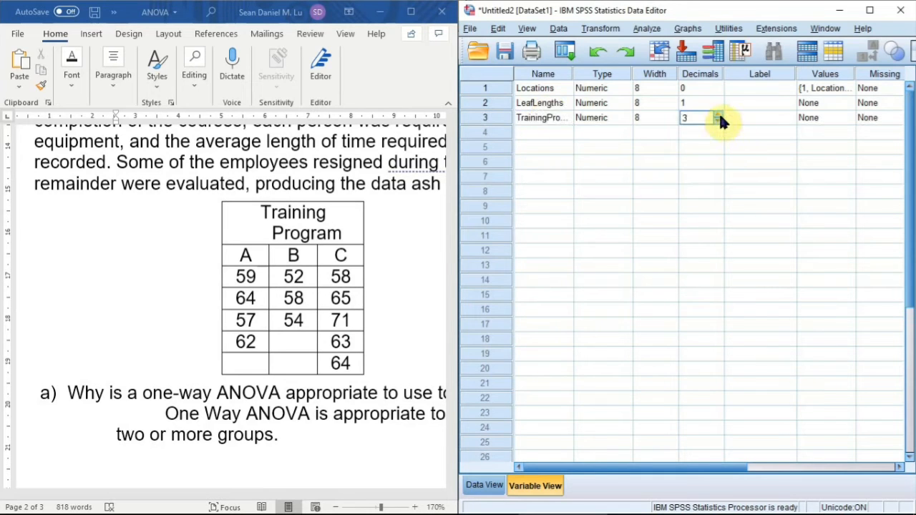
click(718, 121)
click(718, 120)
click(718, 121)
- Assign value labels to TrainingProgram: 1 = A, 2 = B and 3 = C
click(848, 119)
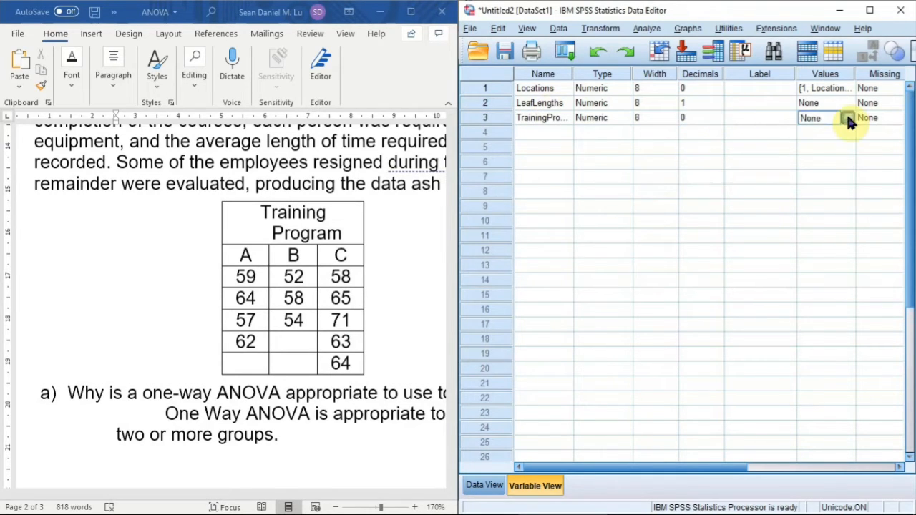
click(849, 119)
text(1)
click(607, 227)
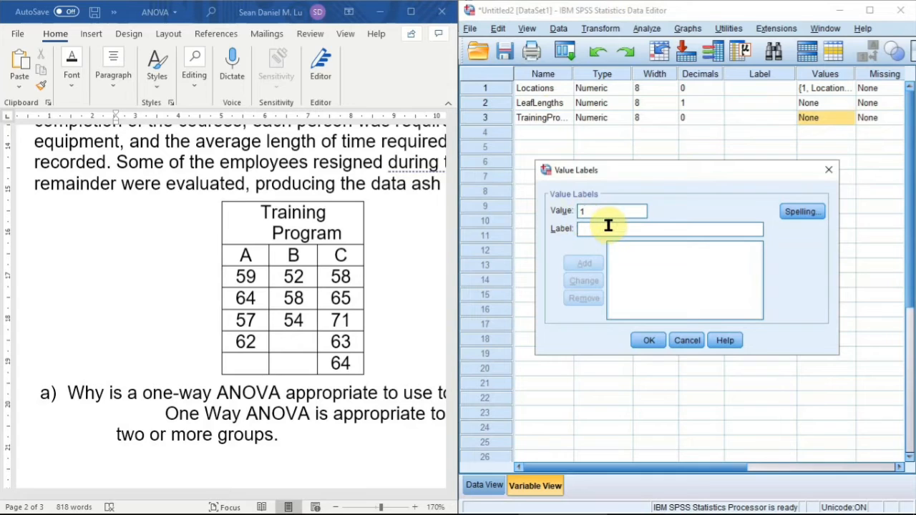
text(A)
text(B)
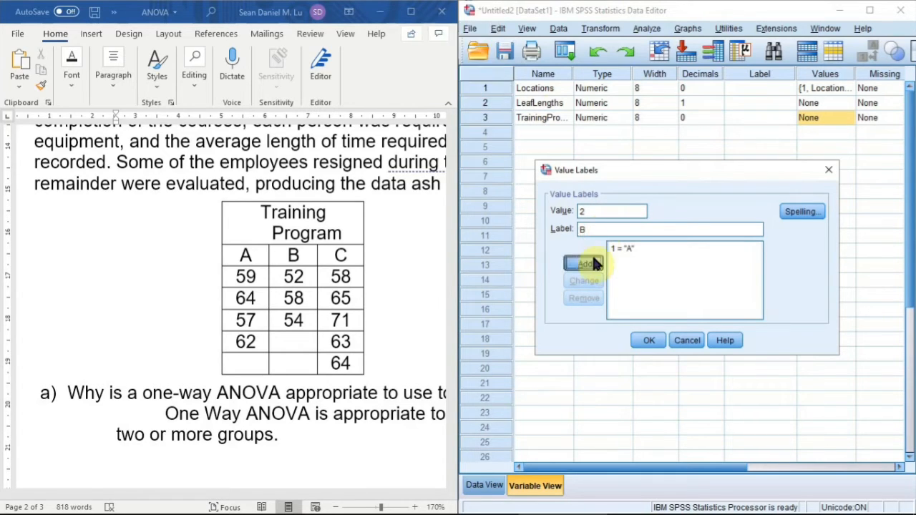
text(VC)
click(583, 265)
click(648, 339)
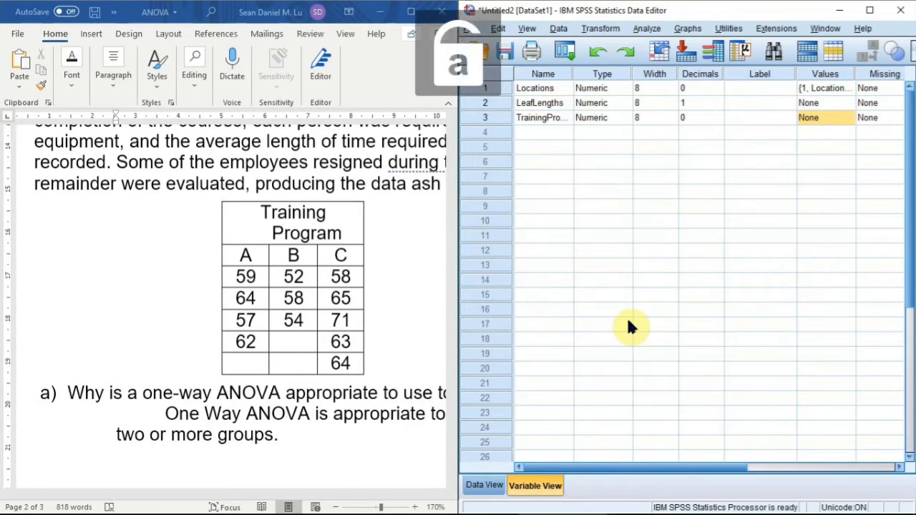
- Define another SPSS variable named AssemblingTime below TrainingProgram
click(540, 131)
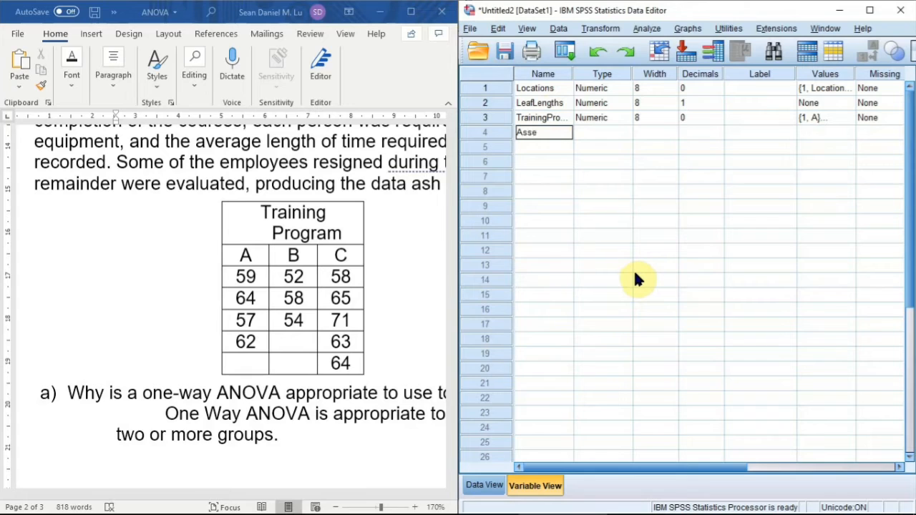
text(AssemblingTime)
key(Return)
- Enter the TrainingProgram codes in the data: 1 in rows 1–4, 2 in rows 5–7 and 3 in rows 8–12
key(ctrl+t)
text(1)
key(Return)
text(1)
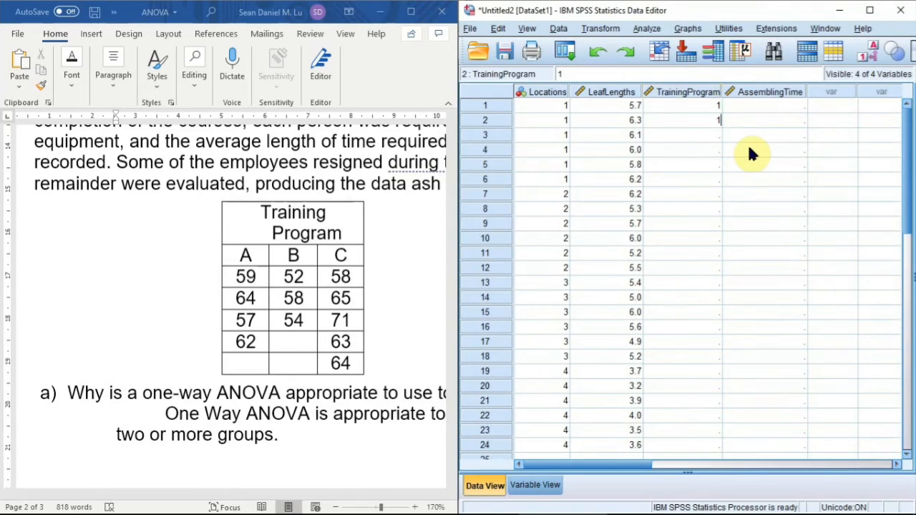
key(Return)
text(1)
key(Return)
text(1)
key(Return)
text(2)
key(Return)
text(2 2)
key(Return)
text(3)
key(Return)
text(3 3)
key(Return)
text(3)
key(Return)
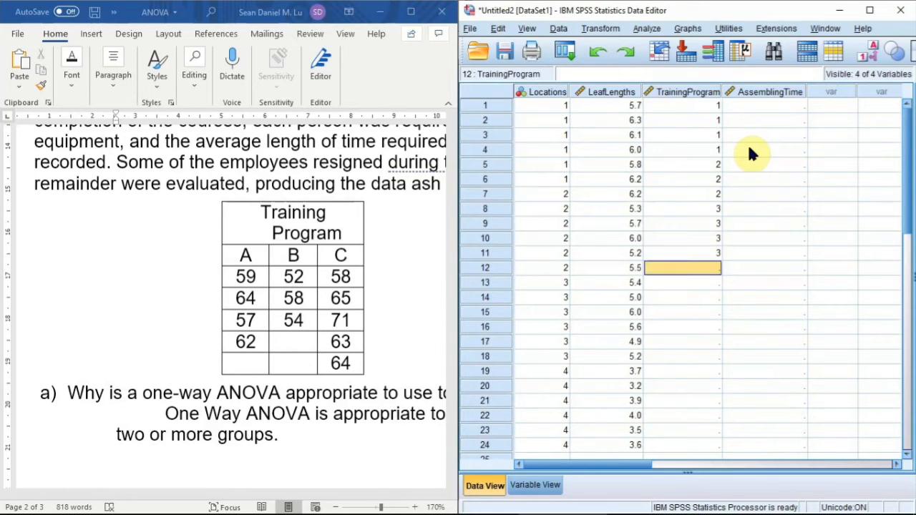
text(3)
key(Return)
- Enter the AssemblingTime data in rows 1–12: 59, 64, 57, 62, 52, 58, 54, 58, 65, 71, 63, 64
key(Right)
key(Up)
key(Up)
key(Up)
key(Up)
key(Up)
key(Up)
key(Up)
key(Up)
key(Up)
key(Up)
key(Up)
key(Up)
text(59)
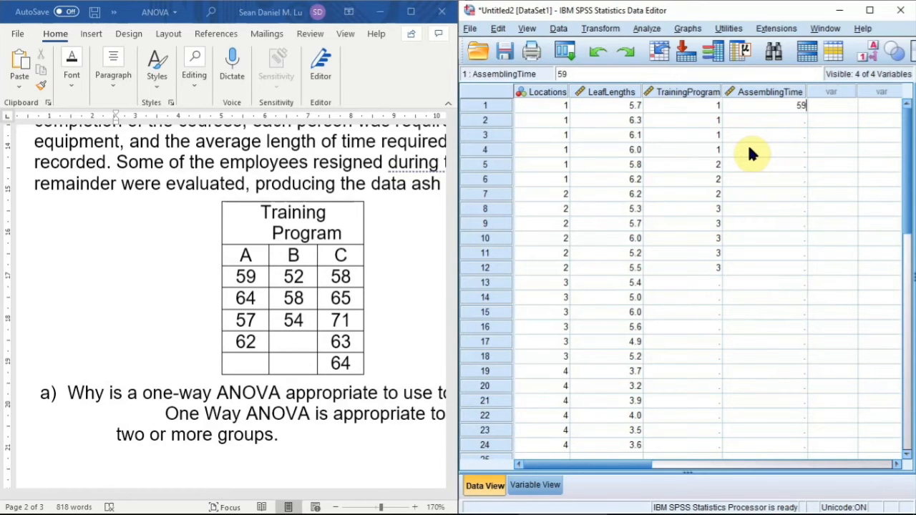
text( 64 57 62 52 58 54 )
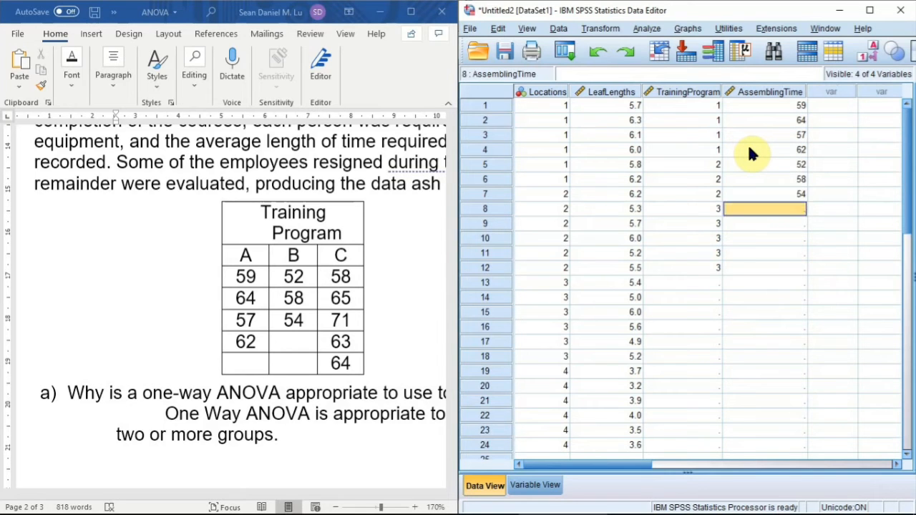
text(58 65 71 63 64)
click(637, 255)
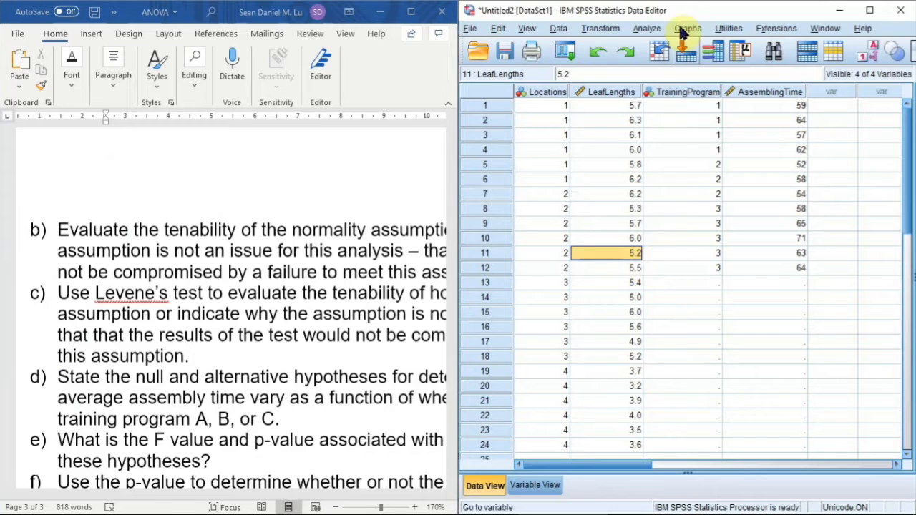
- Start the Explore analysis and replace LeafLengths with AssemblingTime as the dependent variable
click(650, 29)
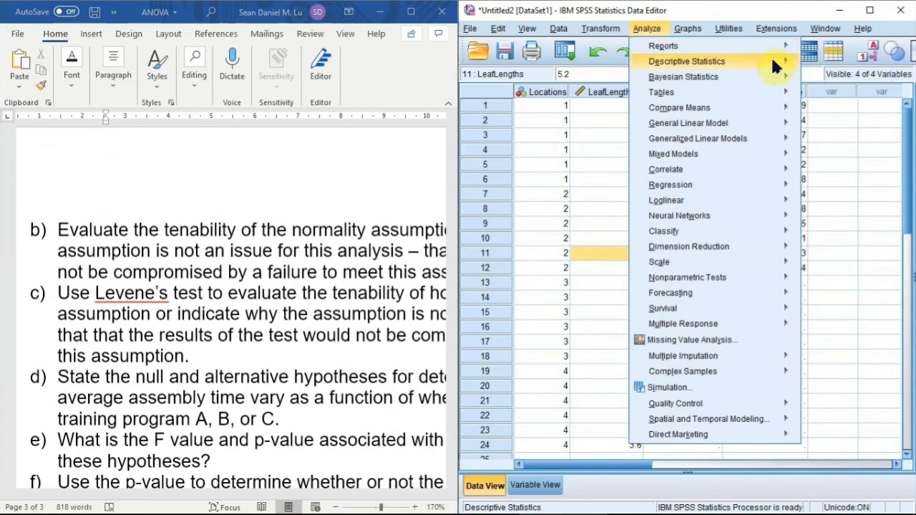
mouse_move(771, 60)
click(844, 99)
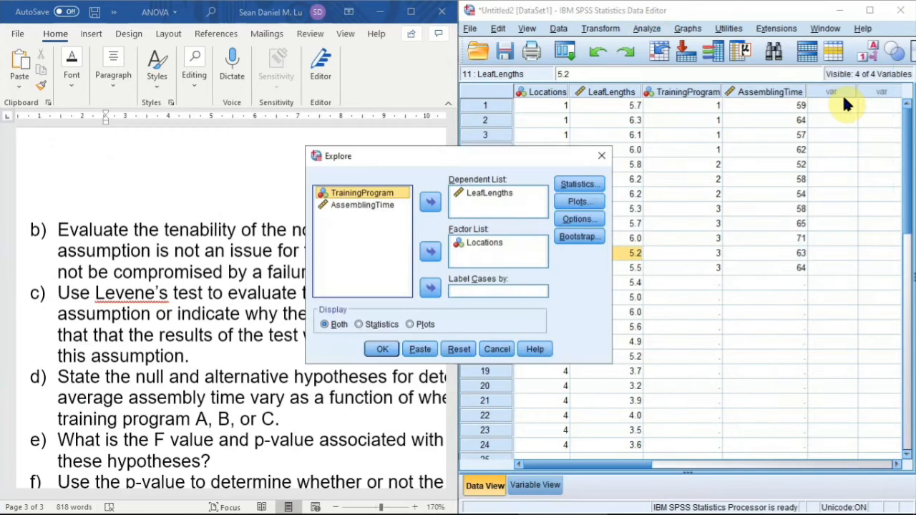
click(453, 193)
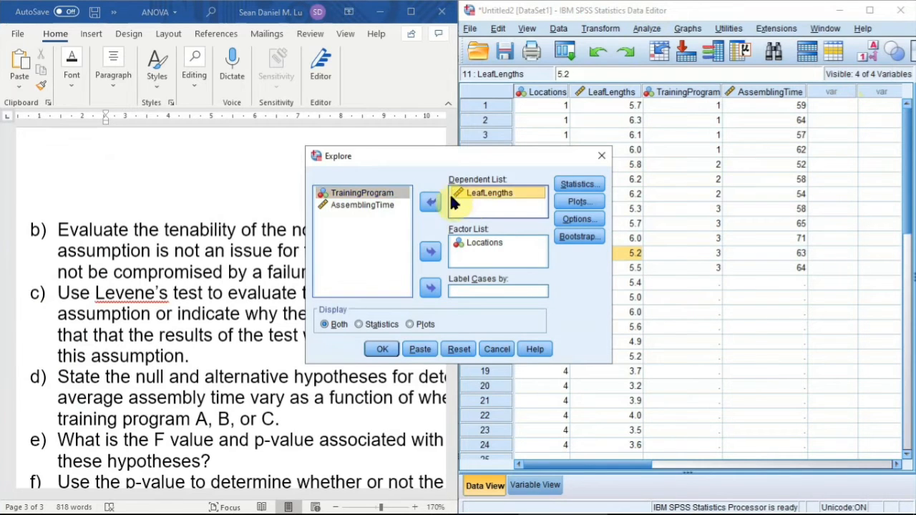
click(430, 203)
click(403, 214)
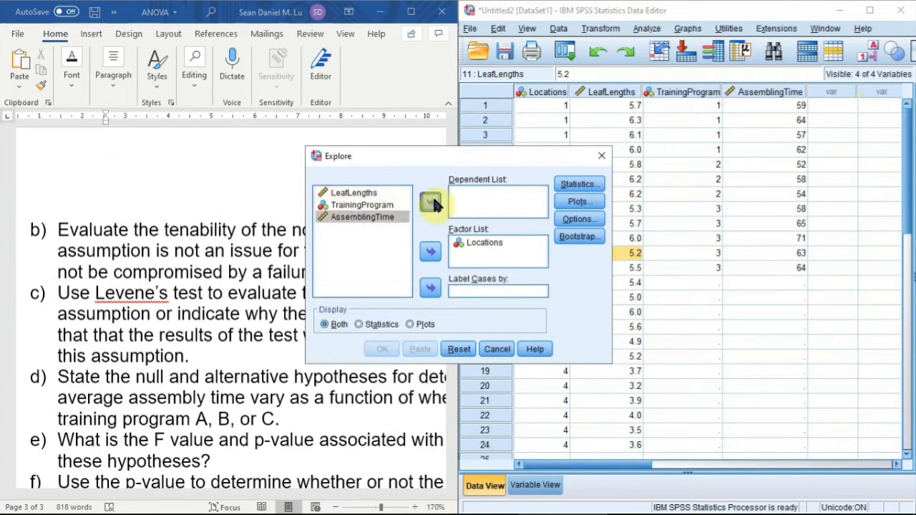
click(430, 202)
- Replace Locations with TrainingProgram as the Explore factor and run the analysis
click(465, 242)
click(430, 251)
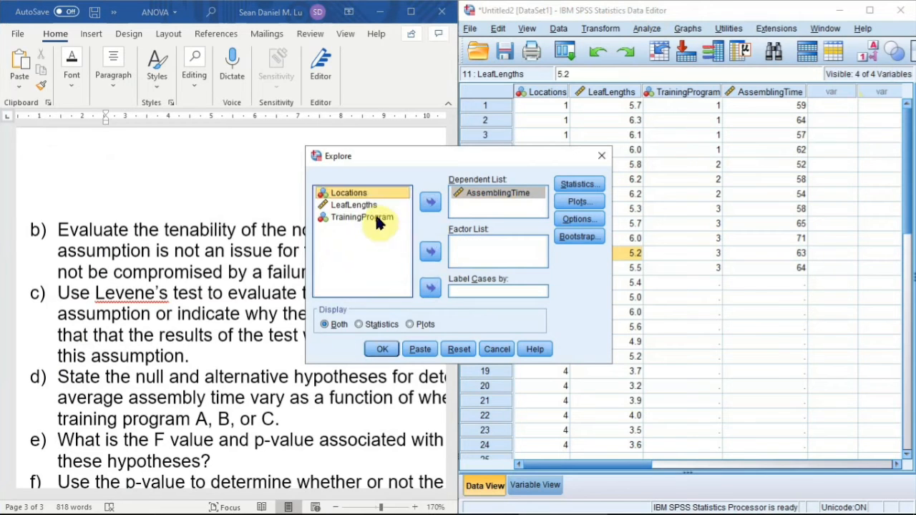
click(368, 217)
click(430, 252)
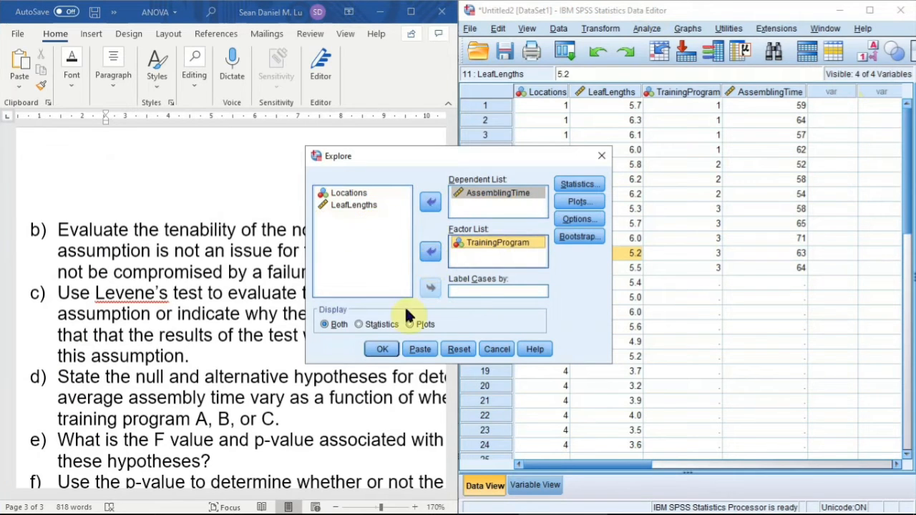
click(386, 345)
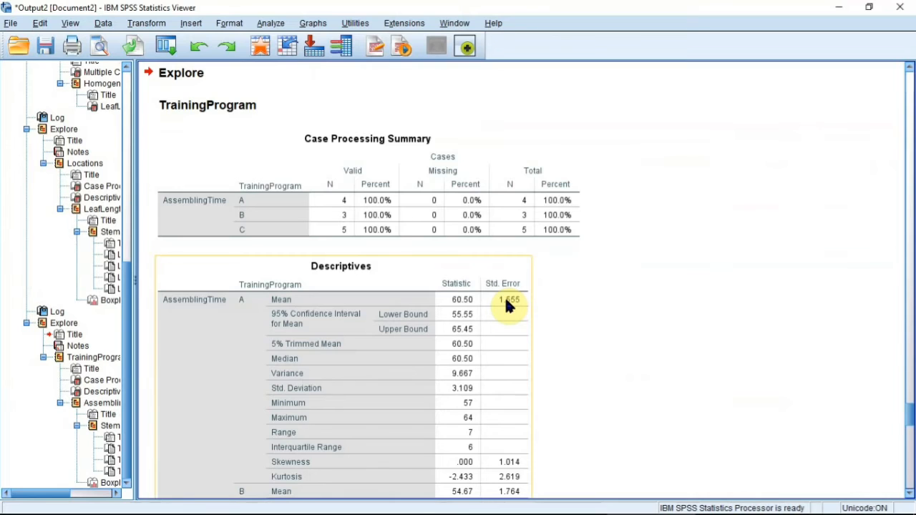
- Place the Explore output beside Word and write program A's skewness ratio under question b as "A = 0.000/1.014 ="
scroll(505, 305, down, 5)
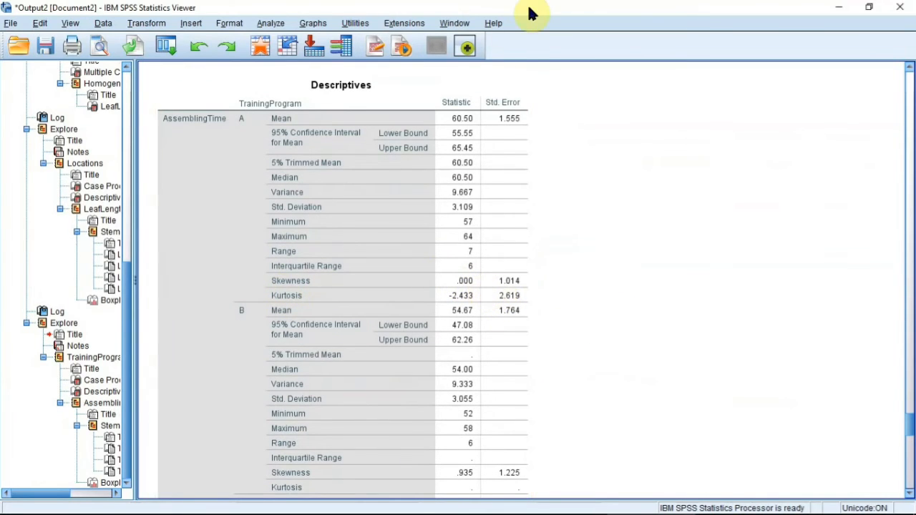
drag(528, 8, 915, 298)
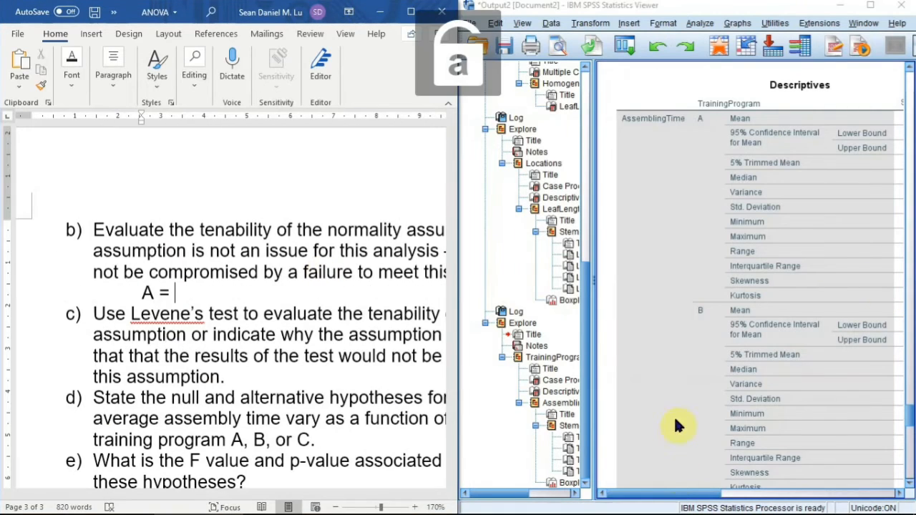
drag(665, 494, 698, 496)
click(233, 288)
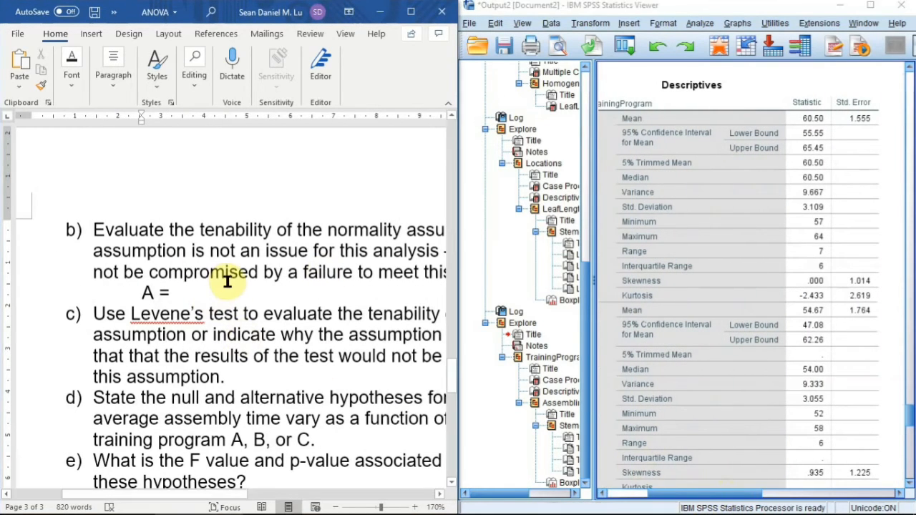
text(0.000/1.014 =)
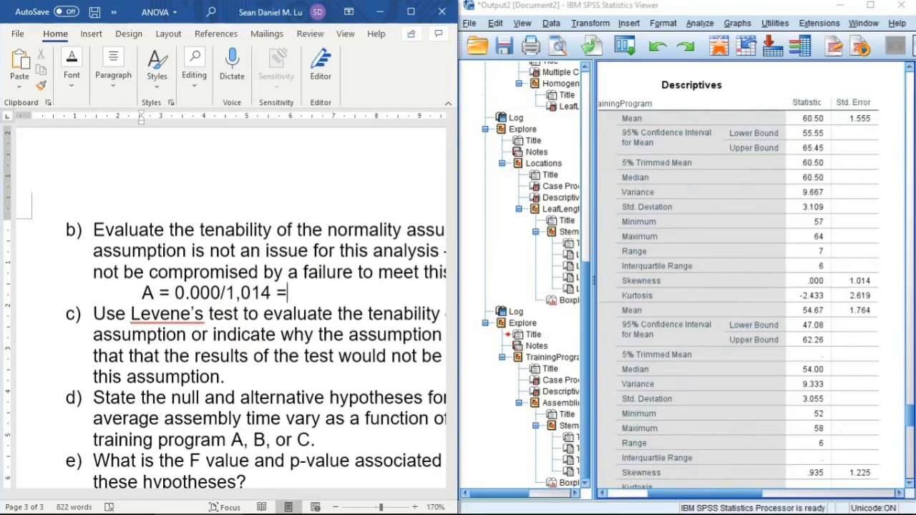
- Add the skewness ratios for the other programs on new lines: "B = 0.935/1.225 =" and "C = 0.309/0.913 ="
key(Return)
text(B =)
scroll(795, 361, down, 5)
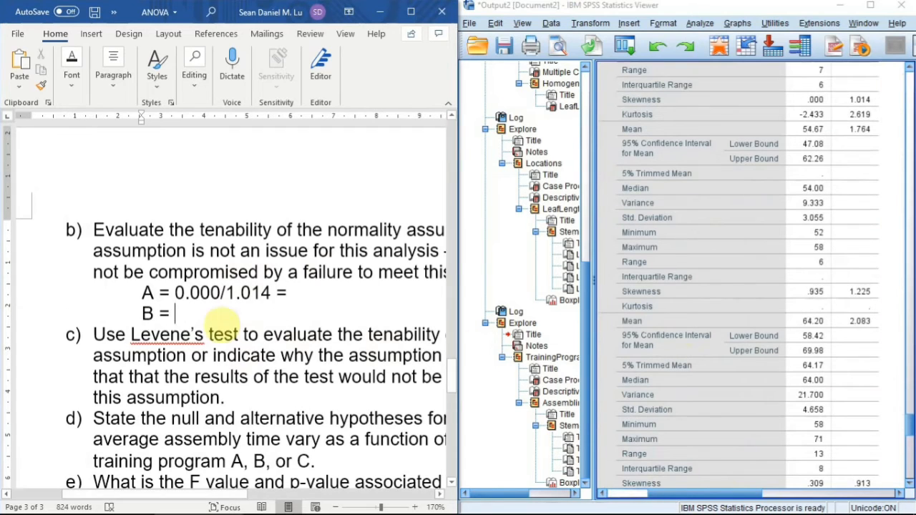
text(0.935/1.225 =)
key(Return)
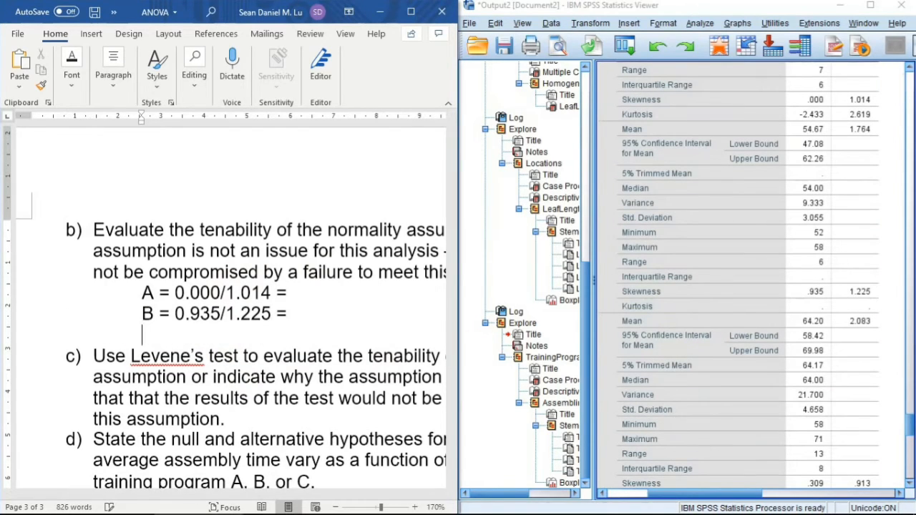
text(C =)
scroll(746, 358, down, 3)
text(0.309/0.913 =)
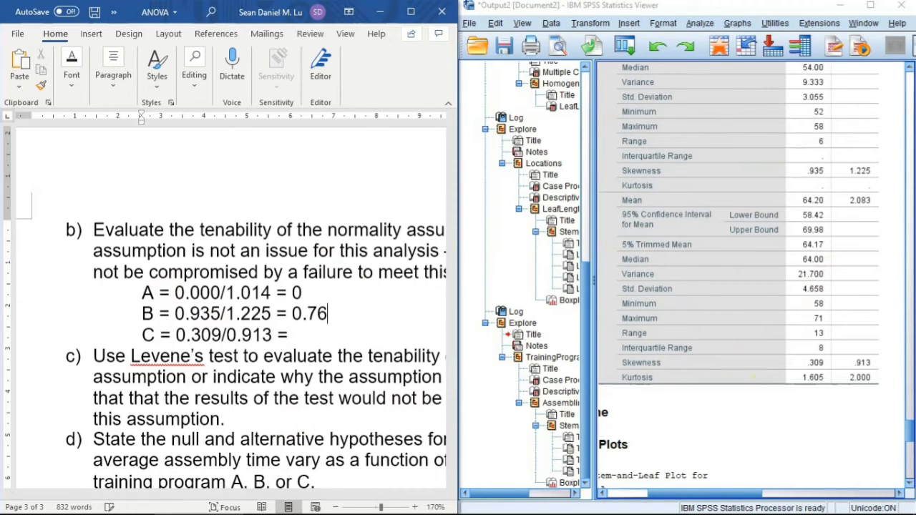
- Complete the three ratio lines with the results 0, 0.763 and 0.338, each followed by "< 2"
key(Down)
text(0;)
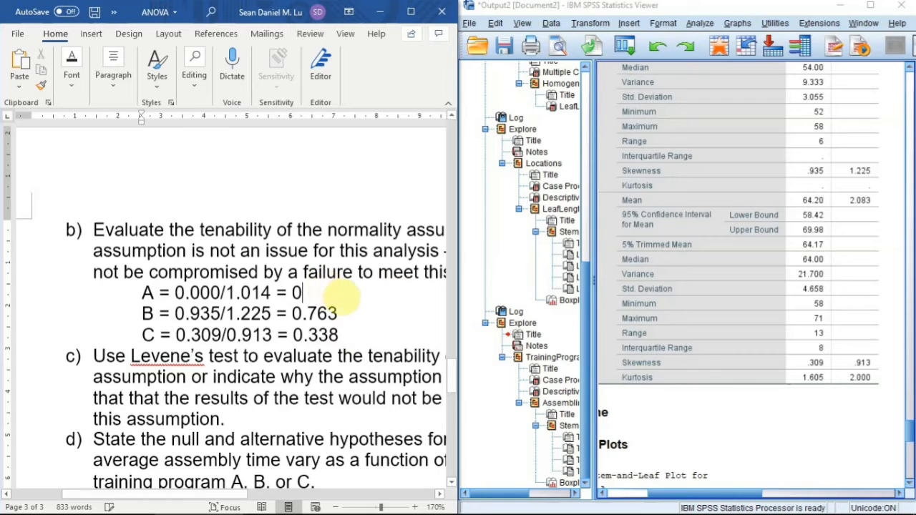
text(<)
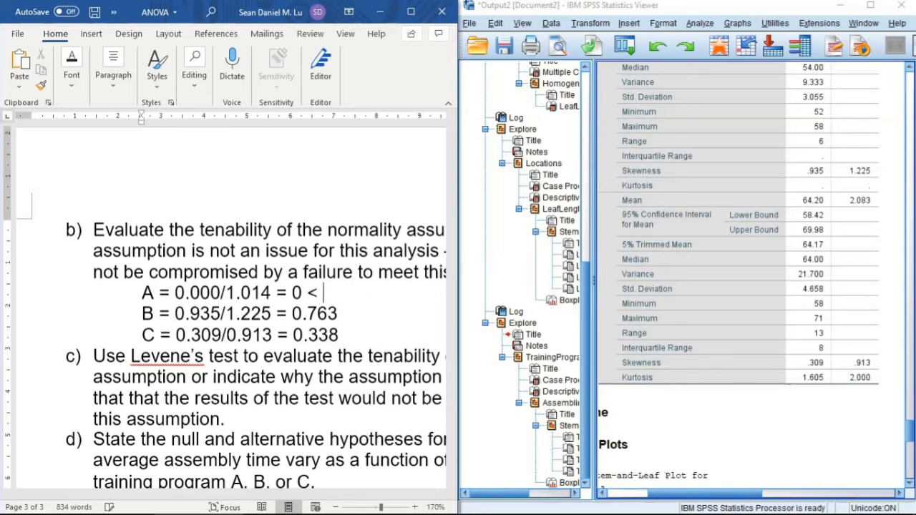
text(<)
text( <)
text( 2)
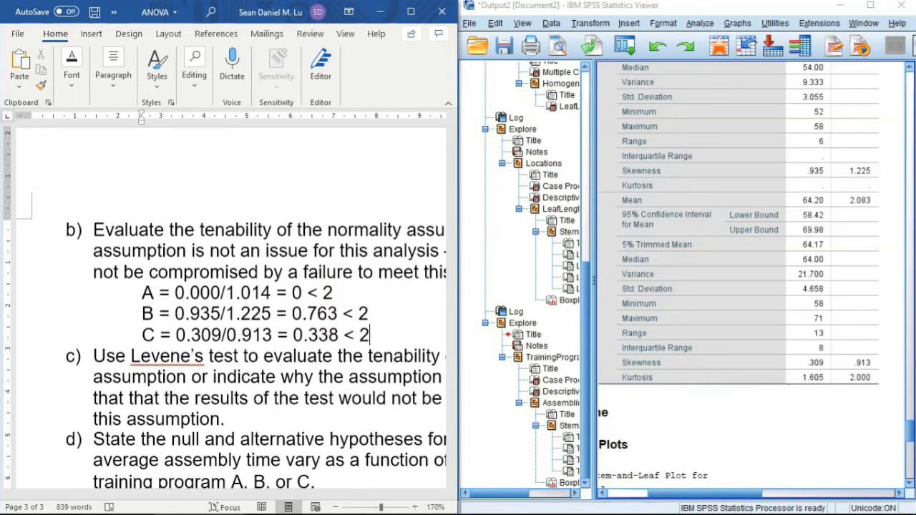
- Maximize Word and write "The tenability of the normality assumption is tenable." on a new line below the ratios
key(Return)
key(super+Up)
text(The tenabi)
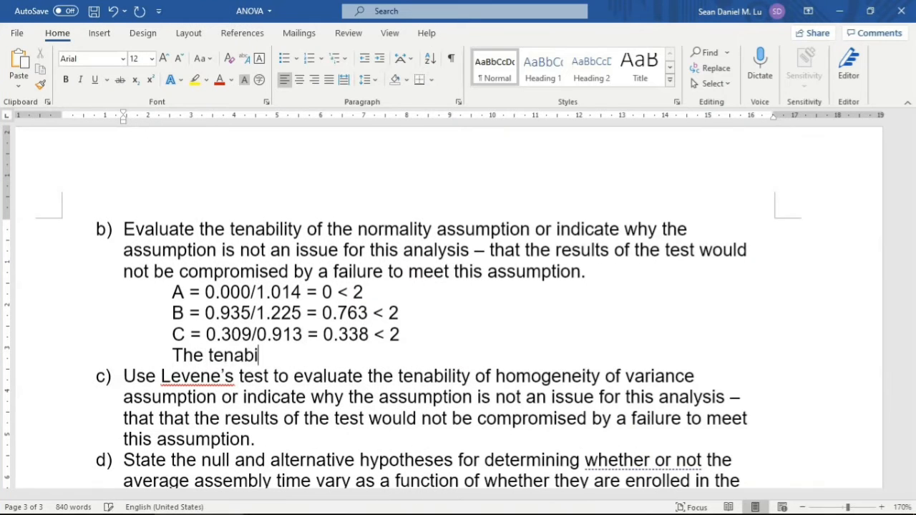
text(lity of the no)
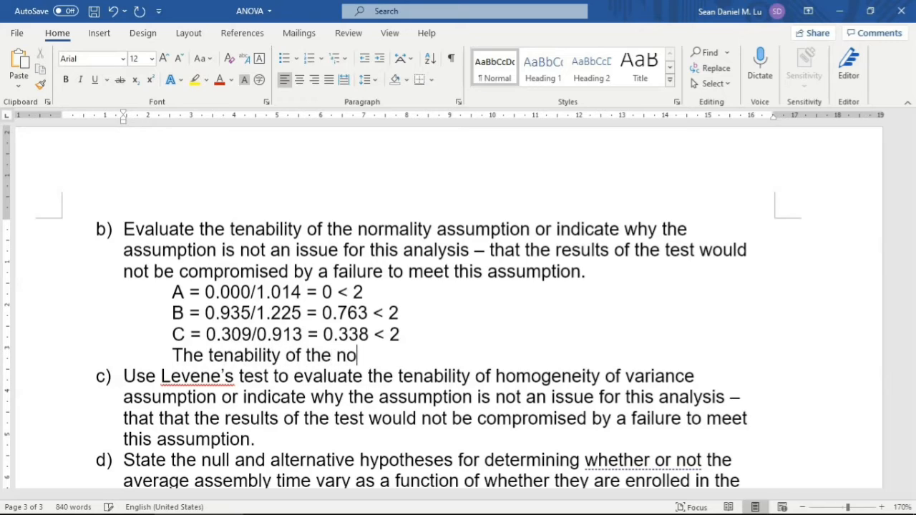
text(rmality as)
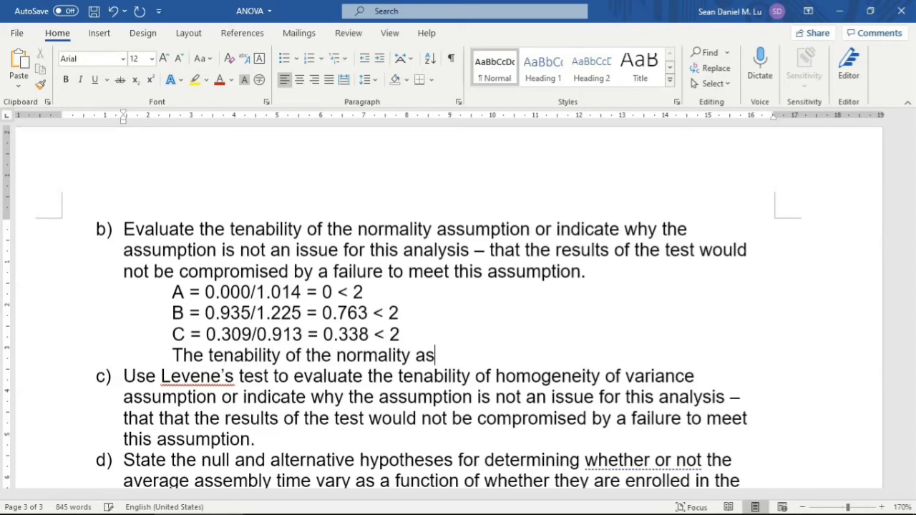
text(sumption is tenable.)
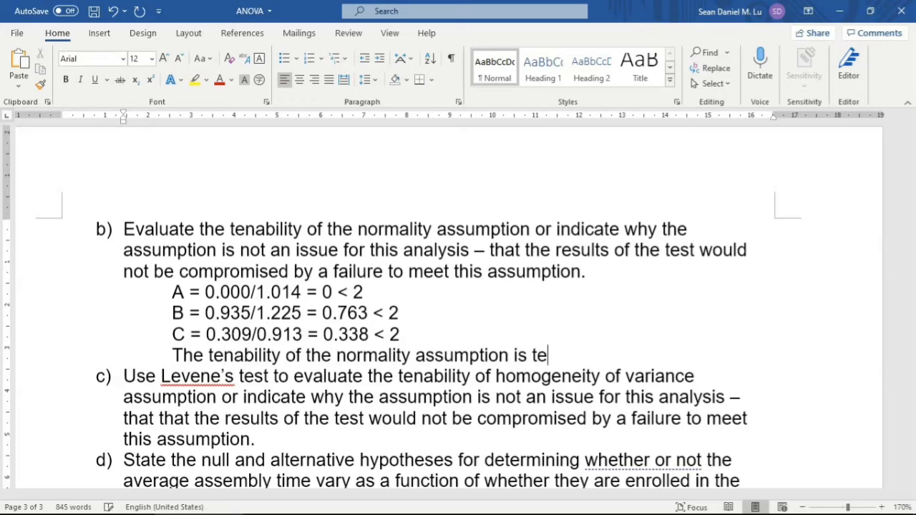
- Add an empty unlettered answer line below question c
scroll(262, 386, down, 1)
click(262, 383)
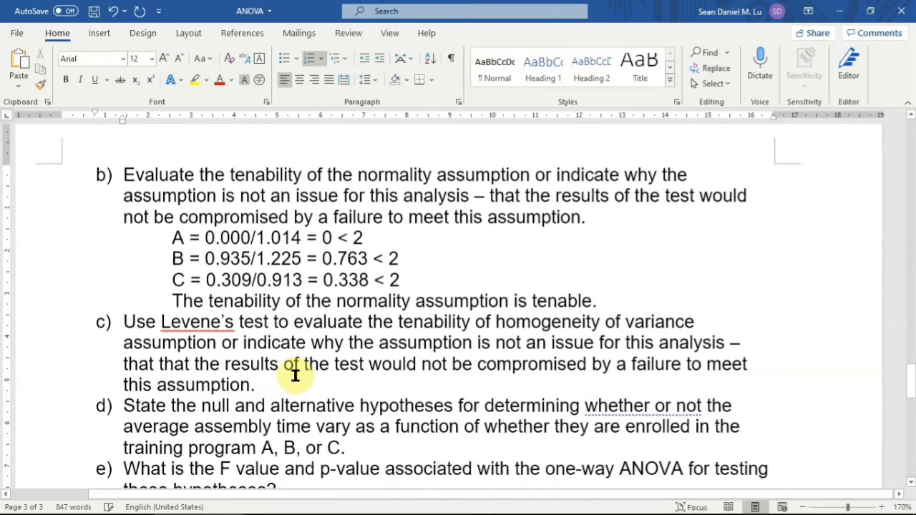
key(Return)
key(BackSpace)
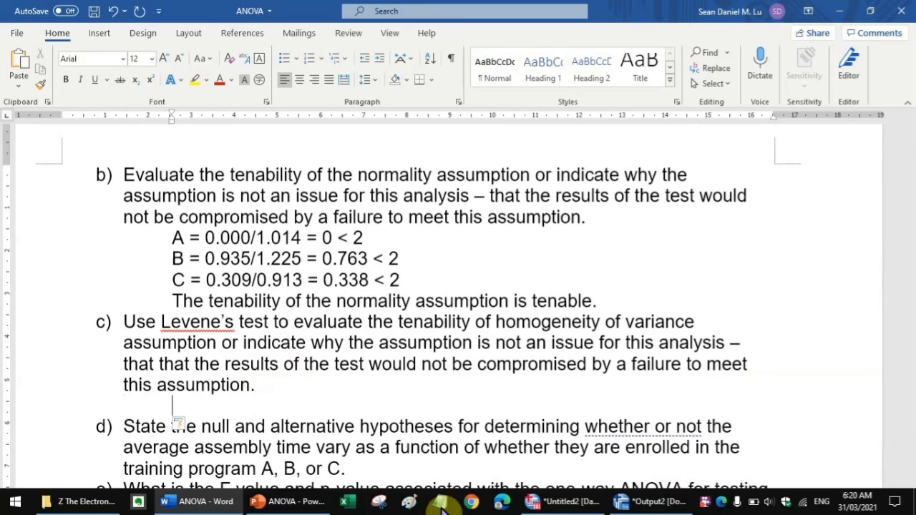
- Switch to the SPSS output, start a One-Way ANOVA and remove LeafLengths and Locations from its dependent list and factor
click(639, 499)
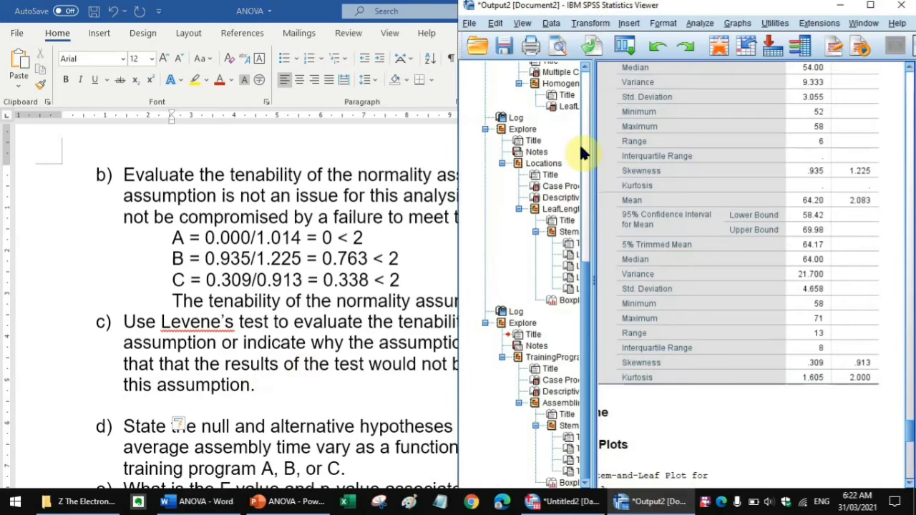
click(698, 23)
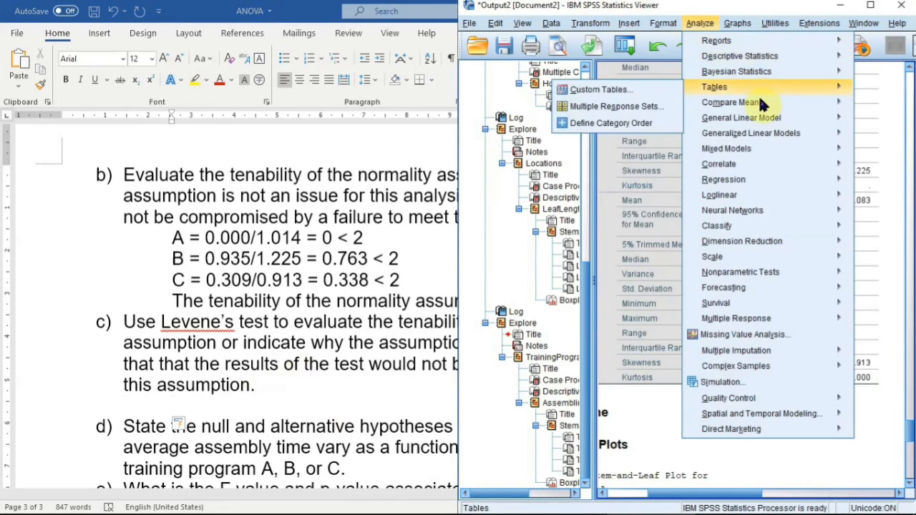
mouse_move(729, 105)
click(549, 188)
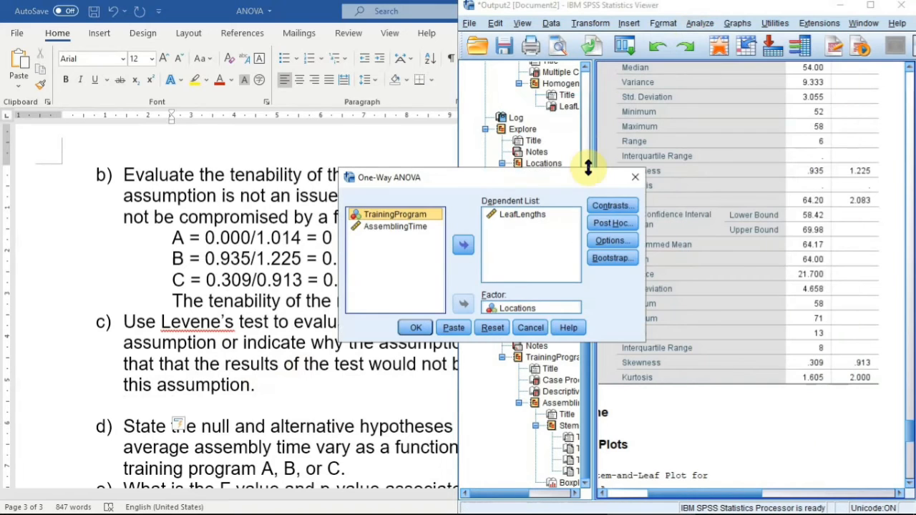
click(514, 214)
click(463, 245)
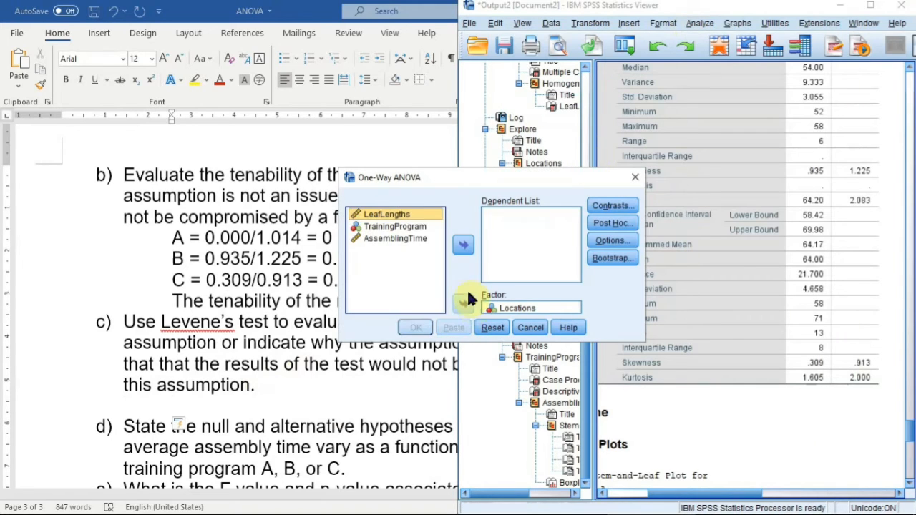
click(516, 308)
click(463, 304)
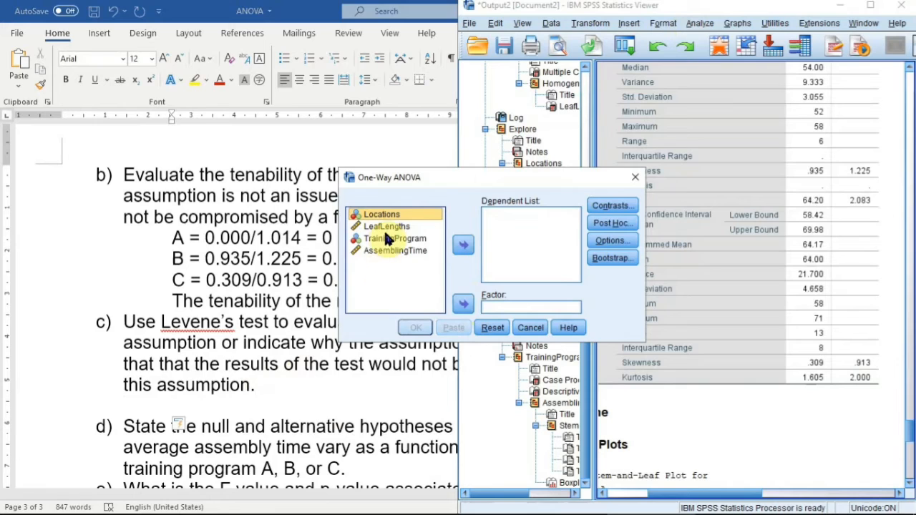
- Set TrainingProgram as the ANOVA factor and AssemblingTime as the dependent variable
click(395, 239)
click(463, 304)
click(394, 239)
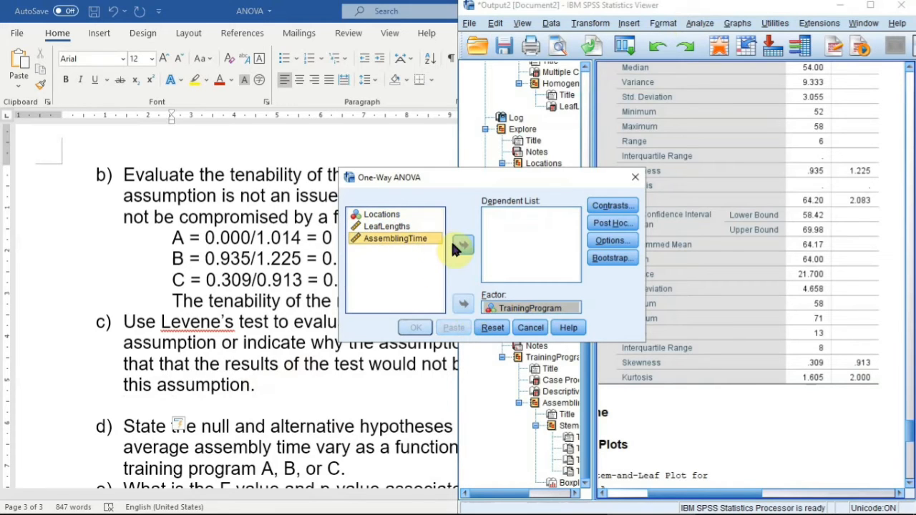
click(458, 247)
- Run the One-Way ANOVA with the homogeneity of variance test and the Tukey post hoc test at 0.05, and select the homogeneity table
click(616, 238)
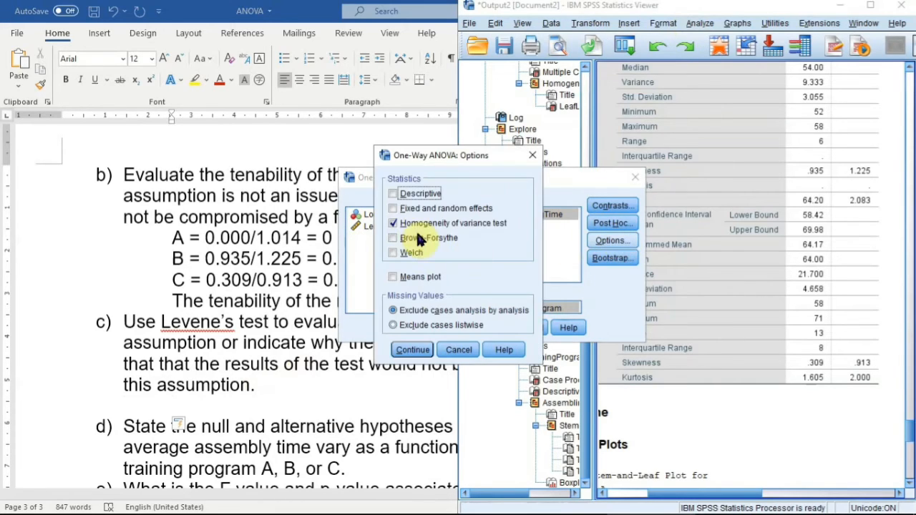
click(413, 349)
click(612, 223)
click(379, 205)
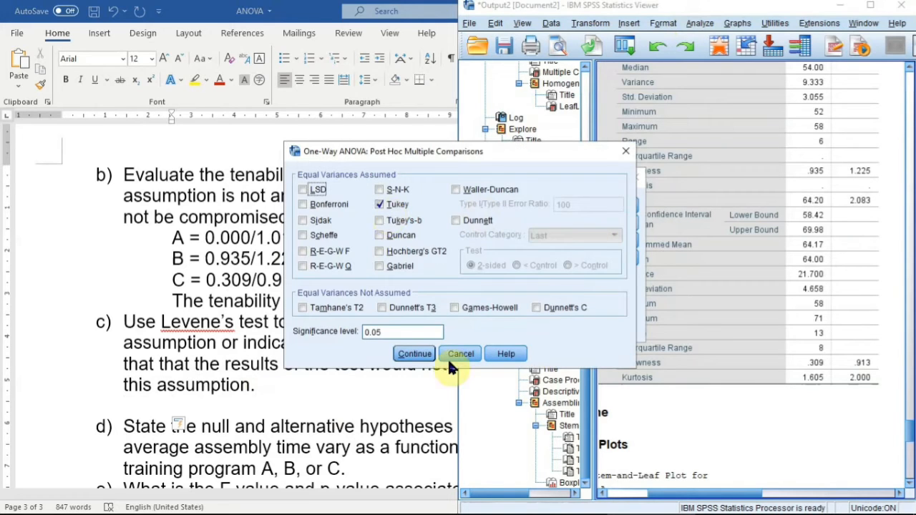
click(415, 354)
click(416, 327)
click(550, 301)
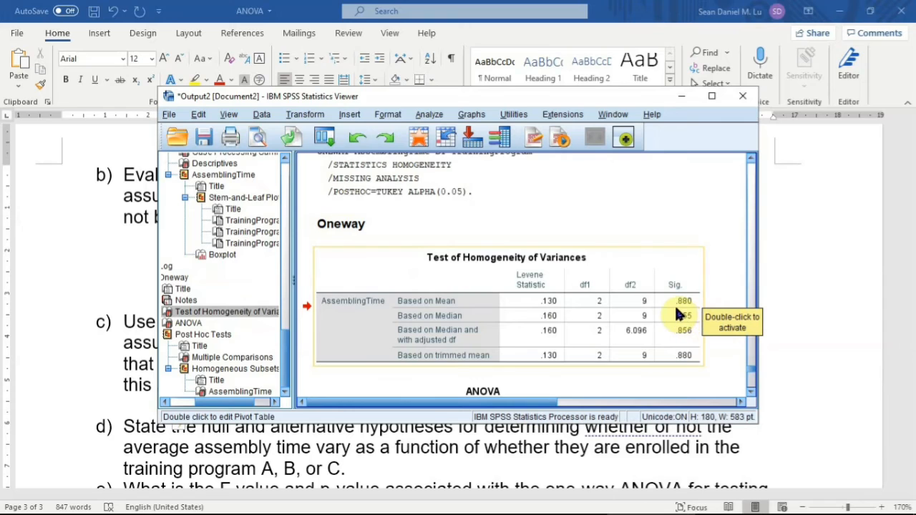
- Return to the Word worksheet and enter "Levene's test p-value = 0.880 > 0.05" on the answer line below question c
click(784, 298)
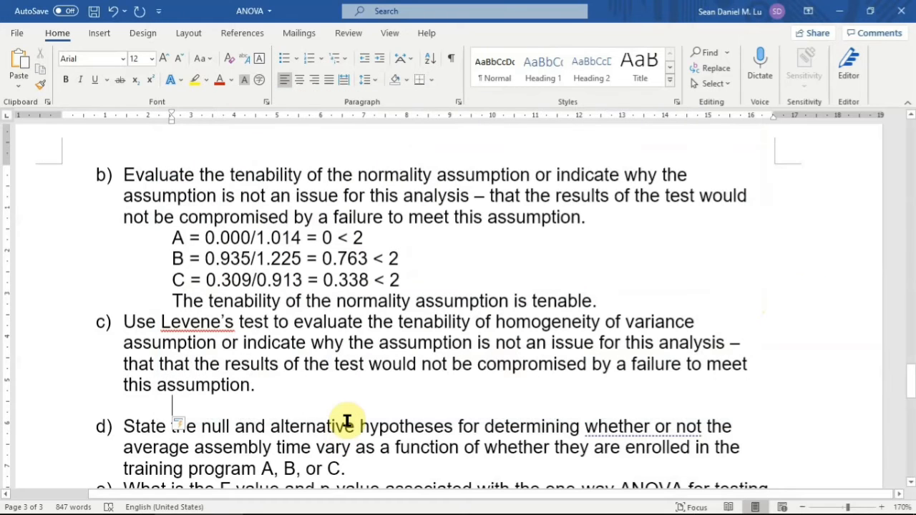
text(Levene)
text('s)
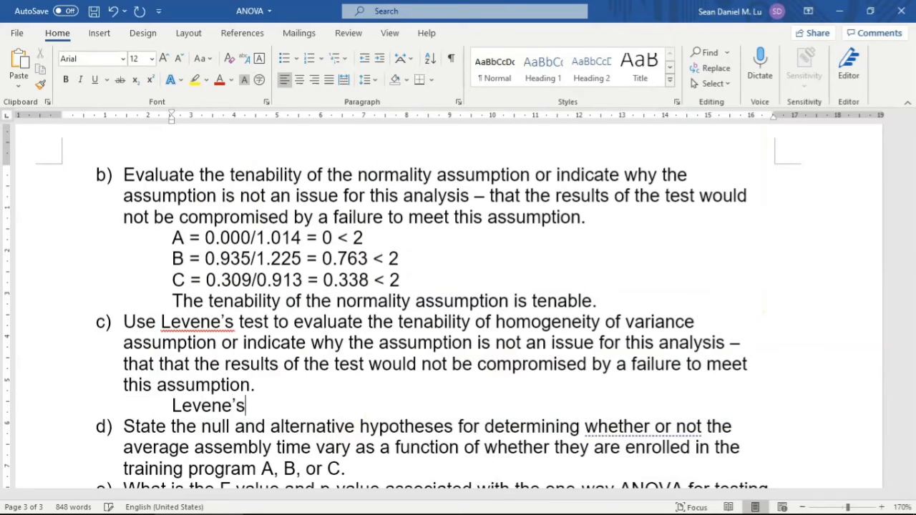
text( test p)
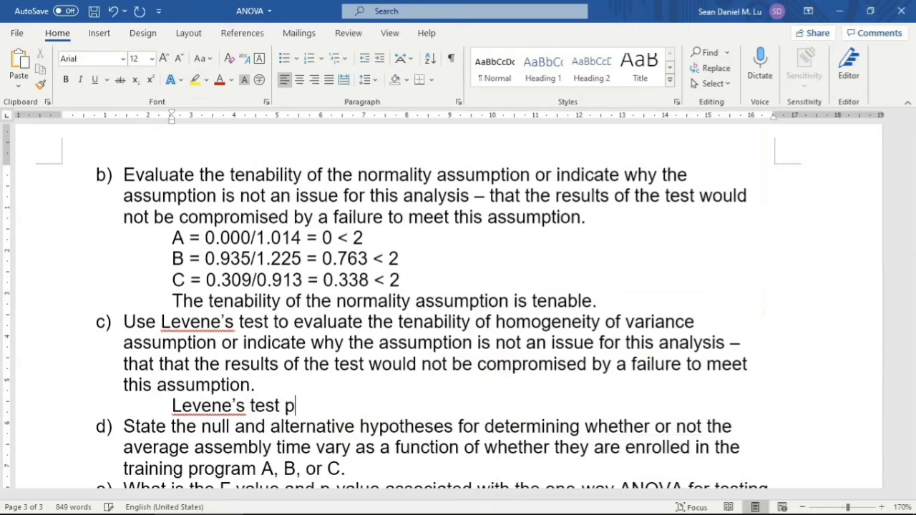
text(-value is)
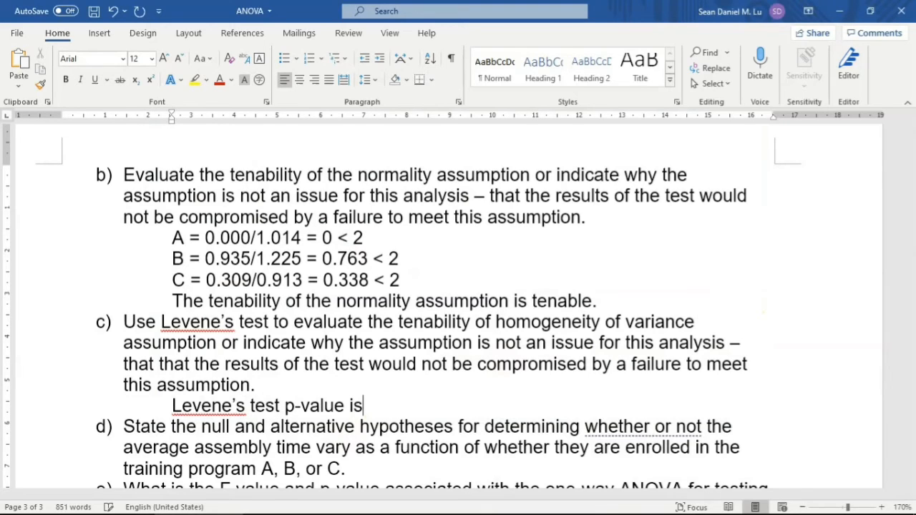
key(BackSpace)
key(BackSpace)
text(= 0.8)
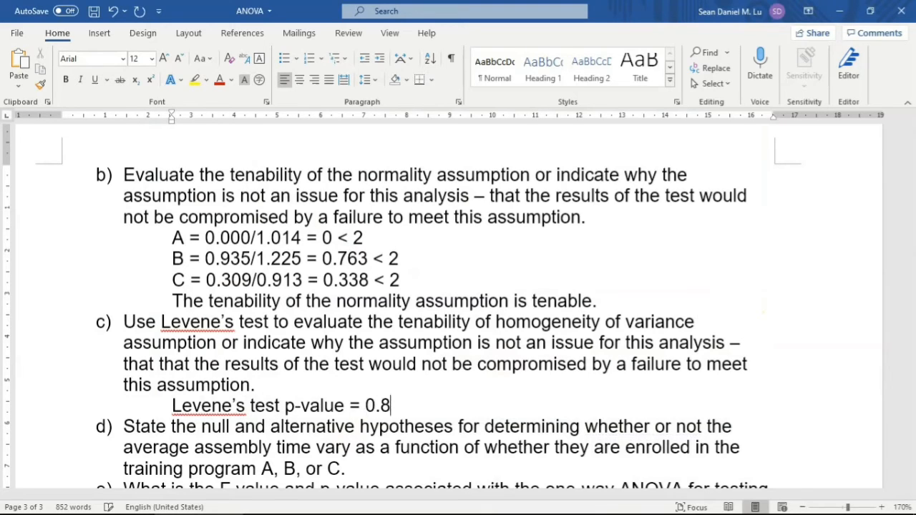
text(80 > 0.05)
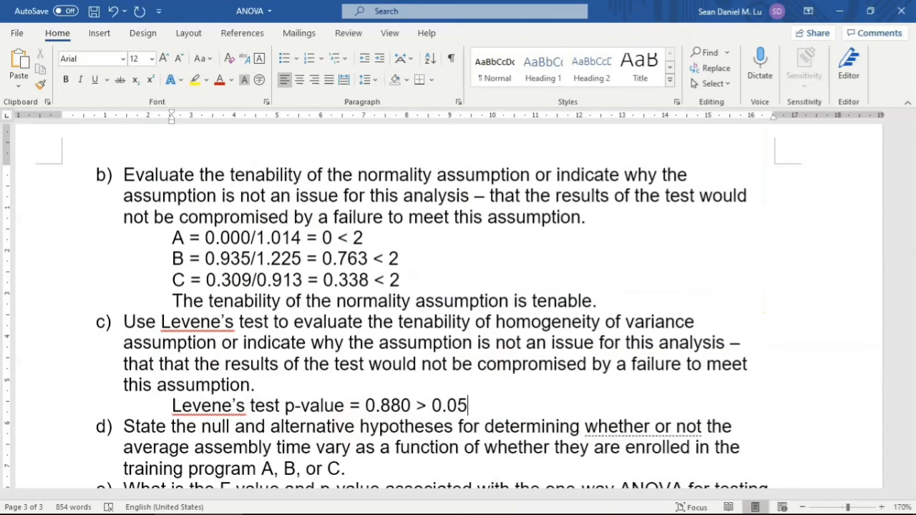
- Add a second answer line under question c reading "The Levene's test indicate that the variances are equal"
key(Return)
text(T)
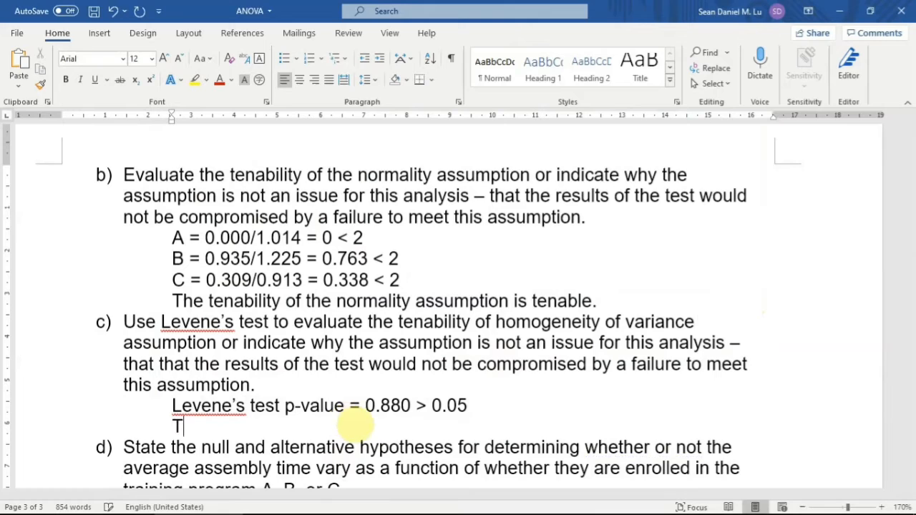
text(he )
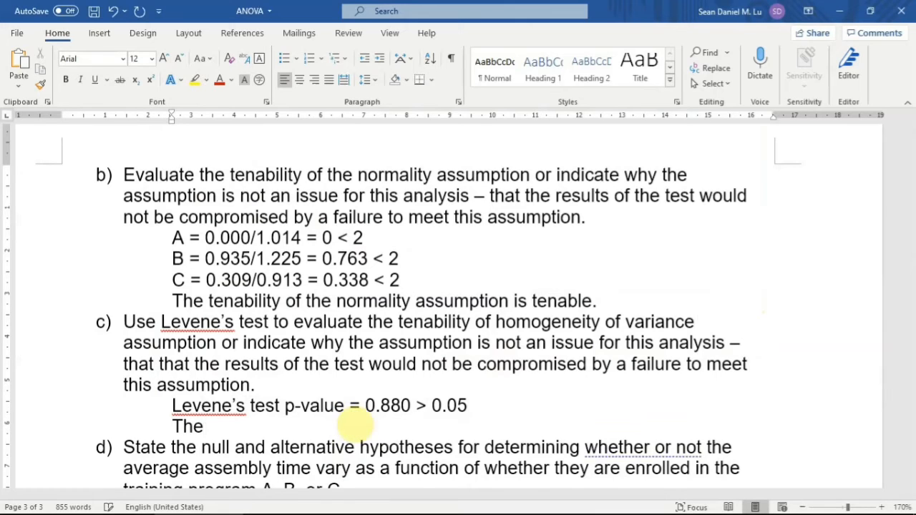
text(Levene's tes)
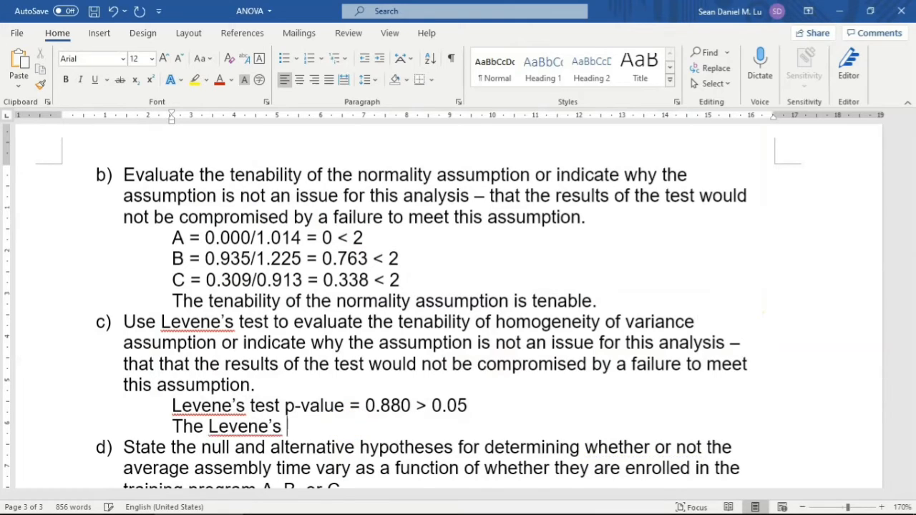
text(t indicate th)
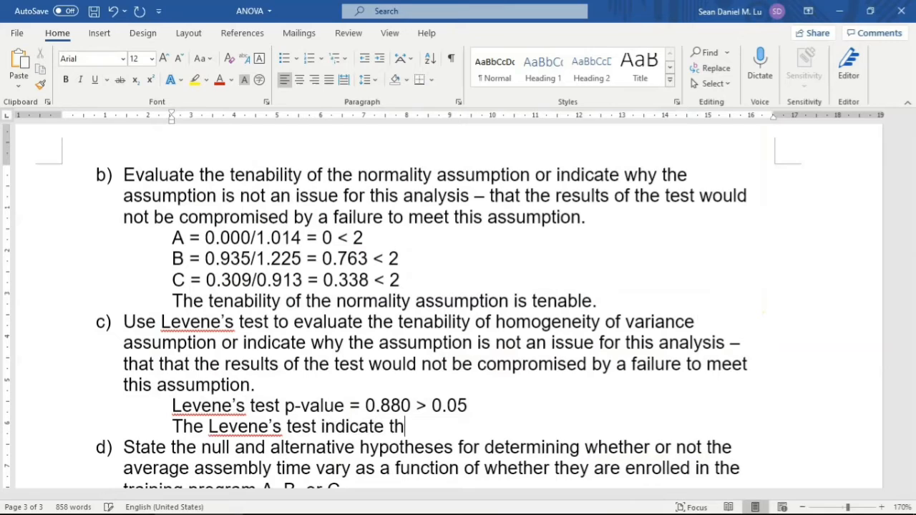
text(e va)
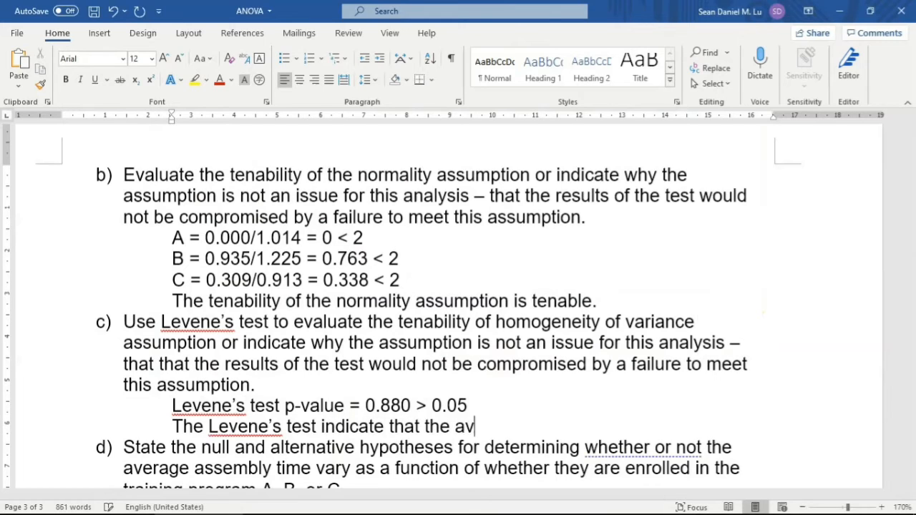
text(riances are)
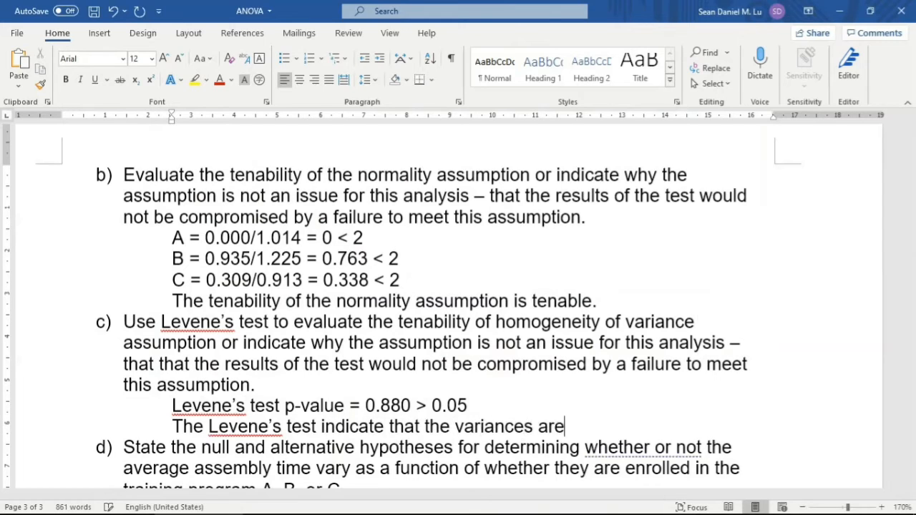
text( equal)
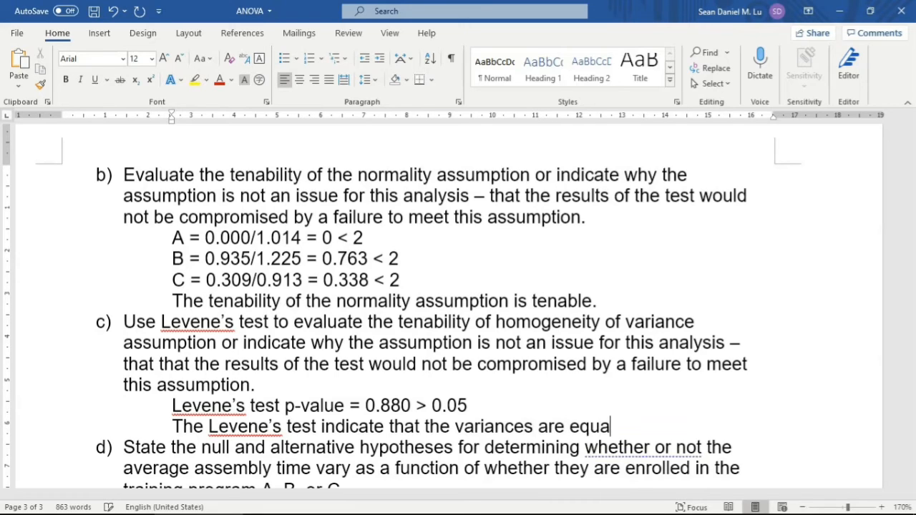